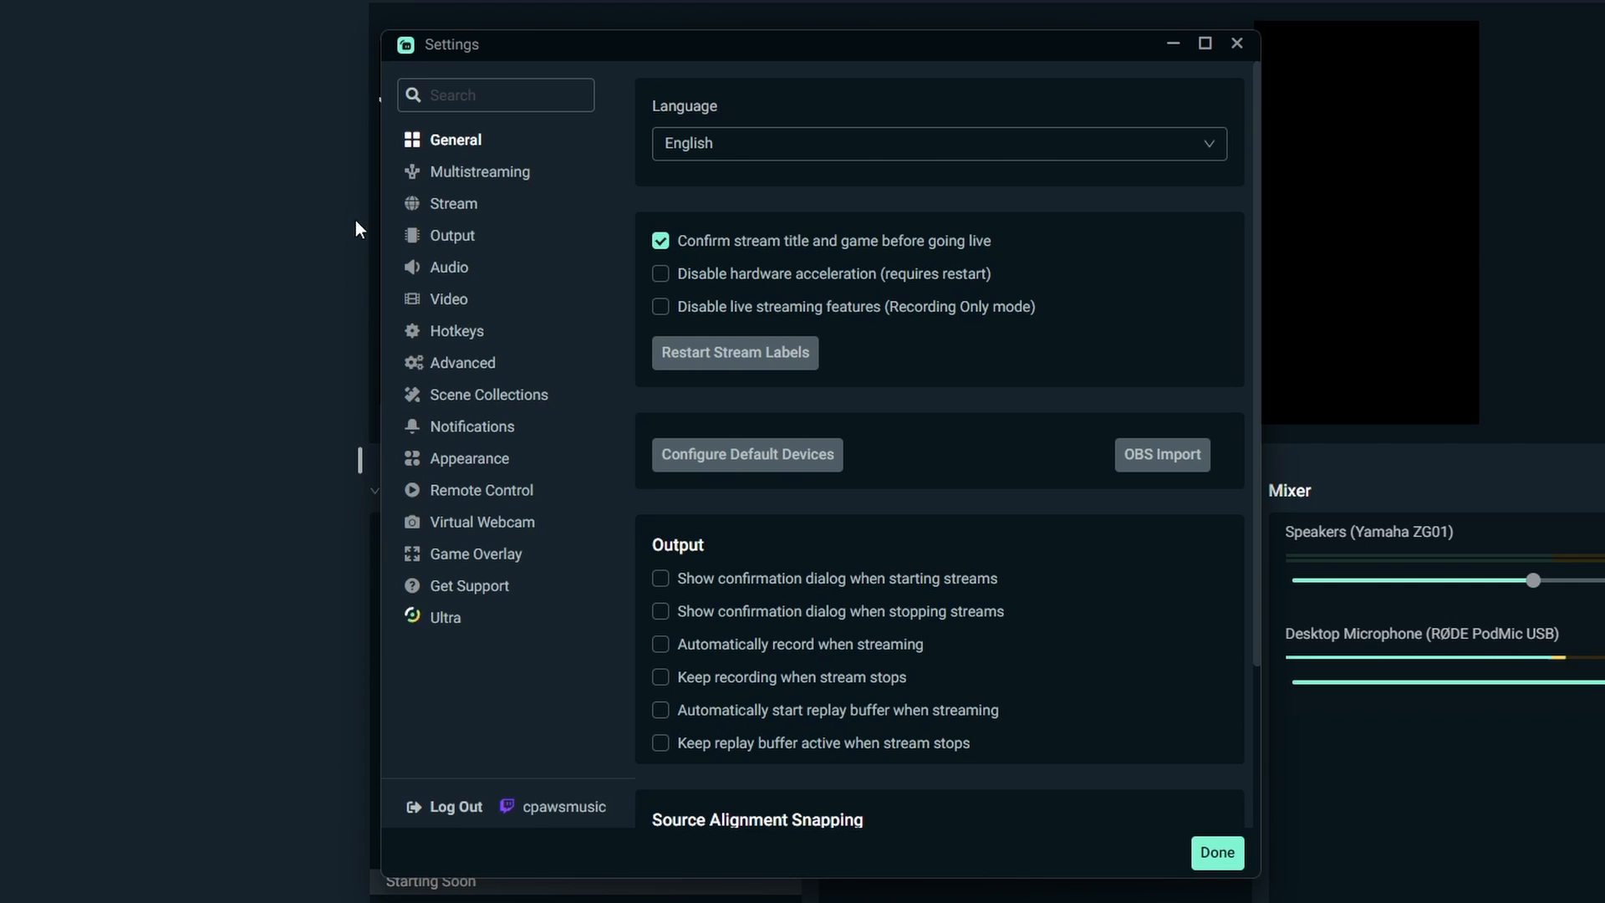
# Check the connected stream destinations in the settings and close them.
pyautogui.click(452, 213)
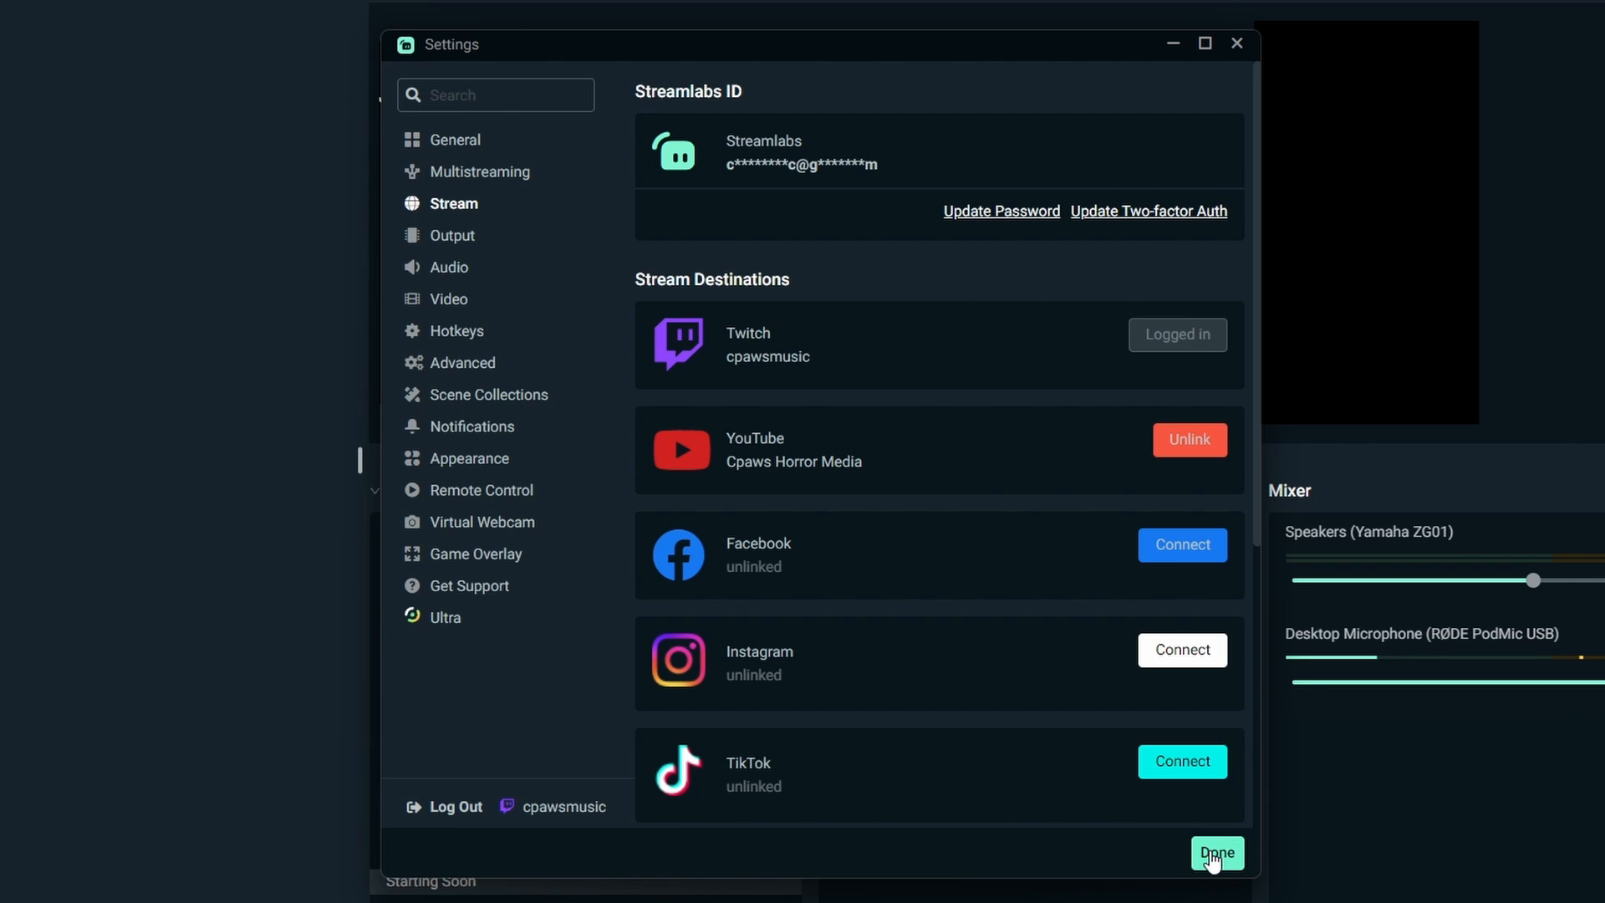
pyautogui.click(1217, 852)
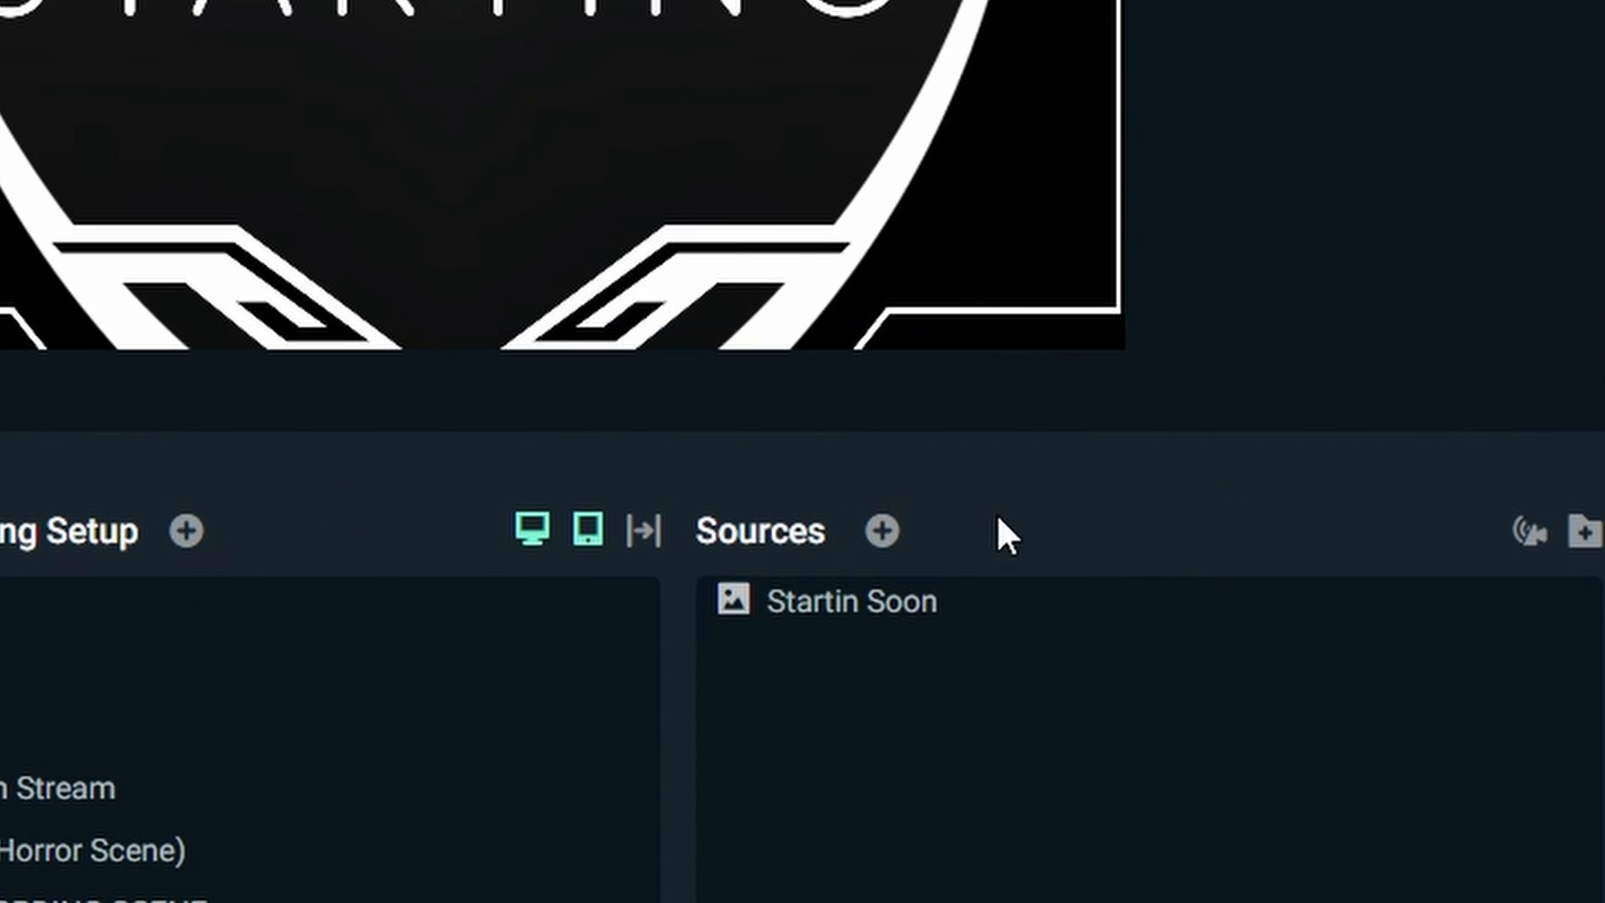
# Add a Stream Label widget source named "Most Recent Follower" to the Starting Soon scene.
pyautogui.click(880, 533)
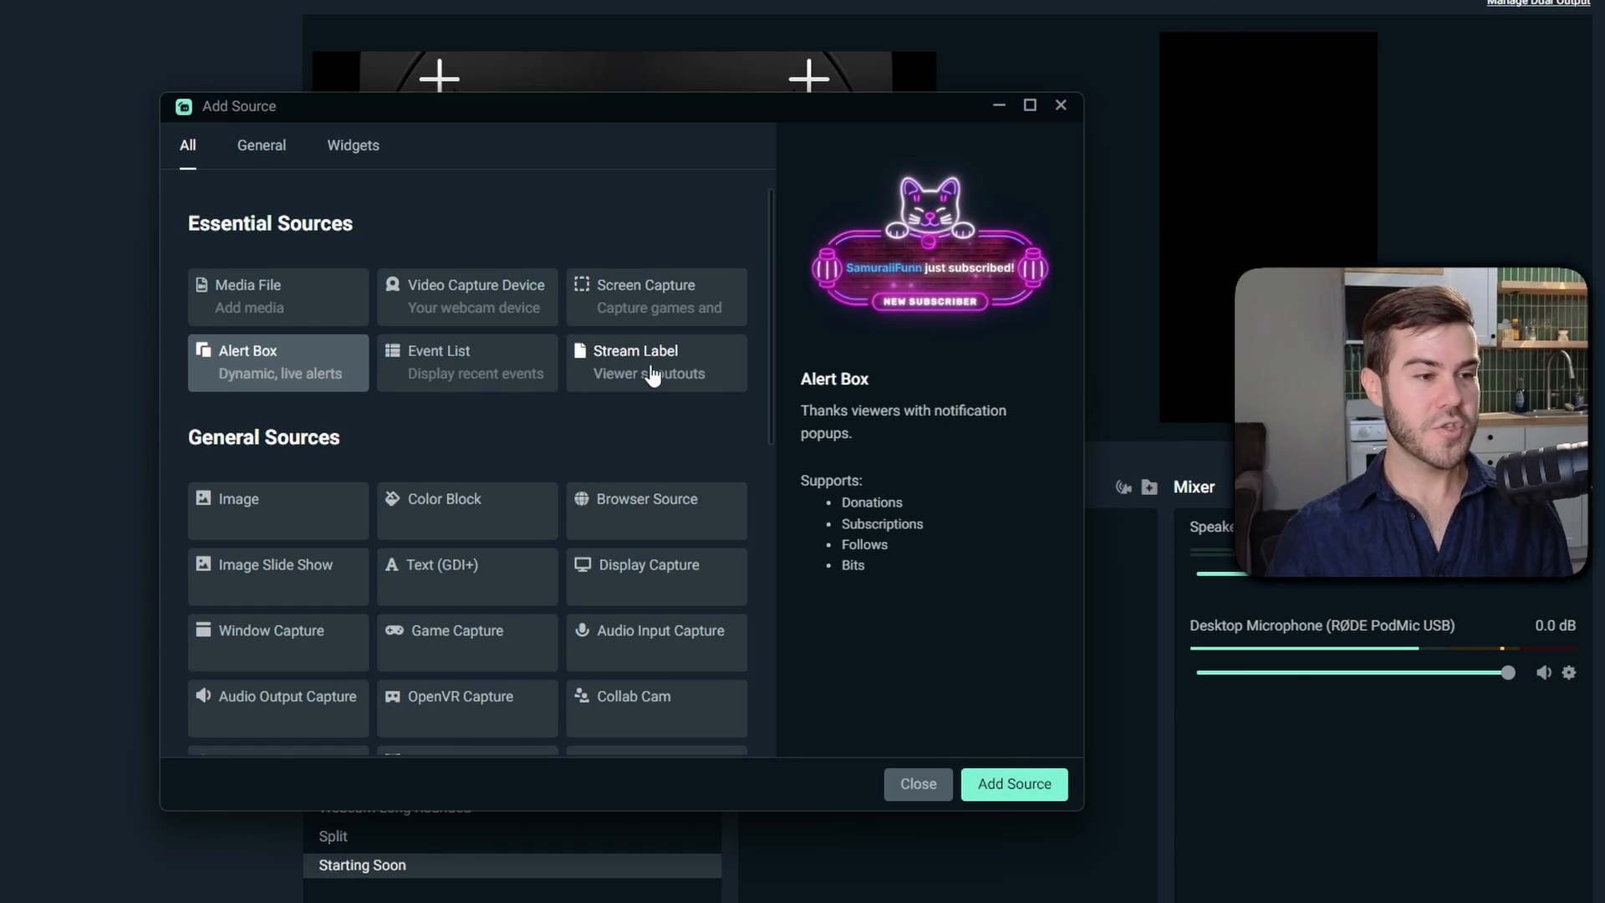
pyautogui.click(651, 368)
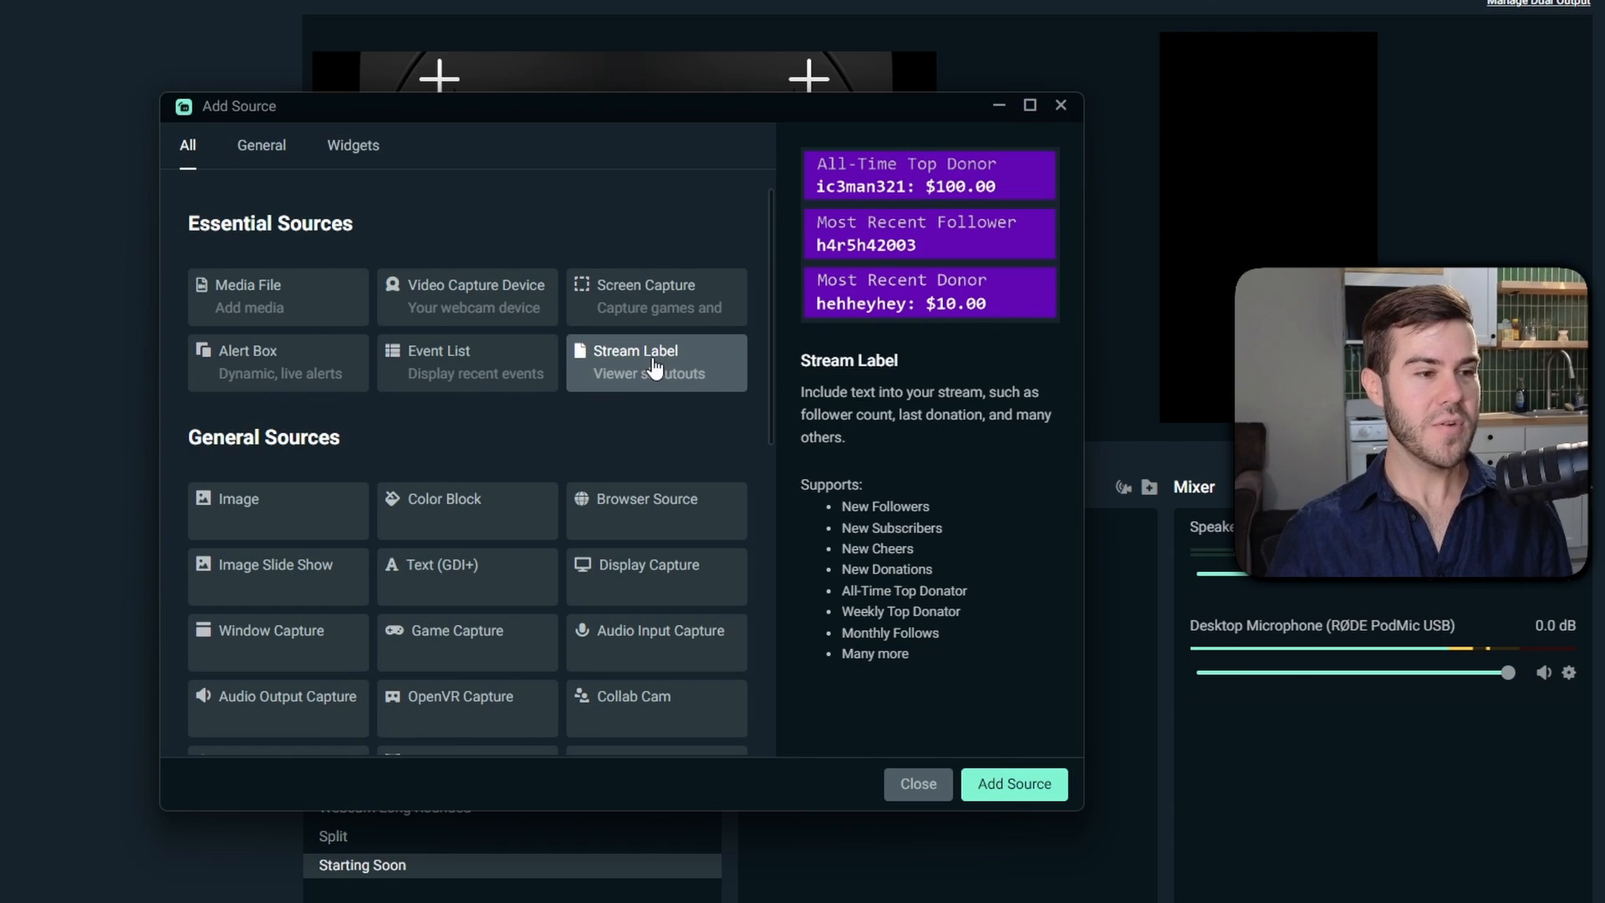
pyautogui.click(360, 155)
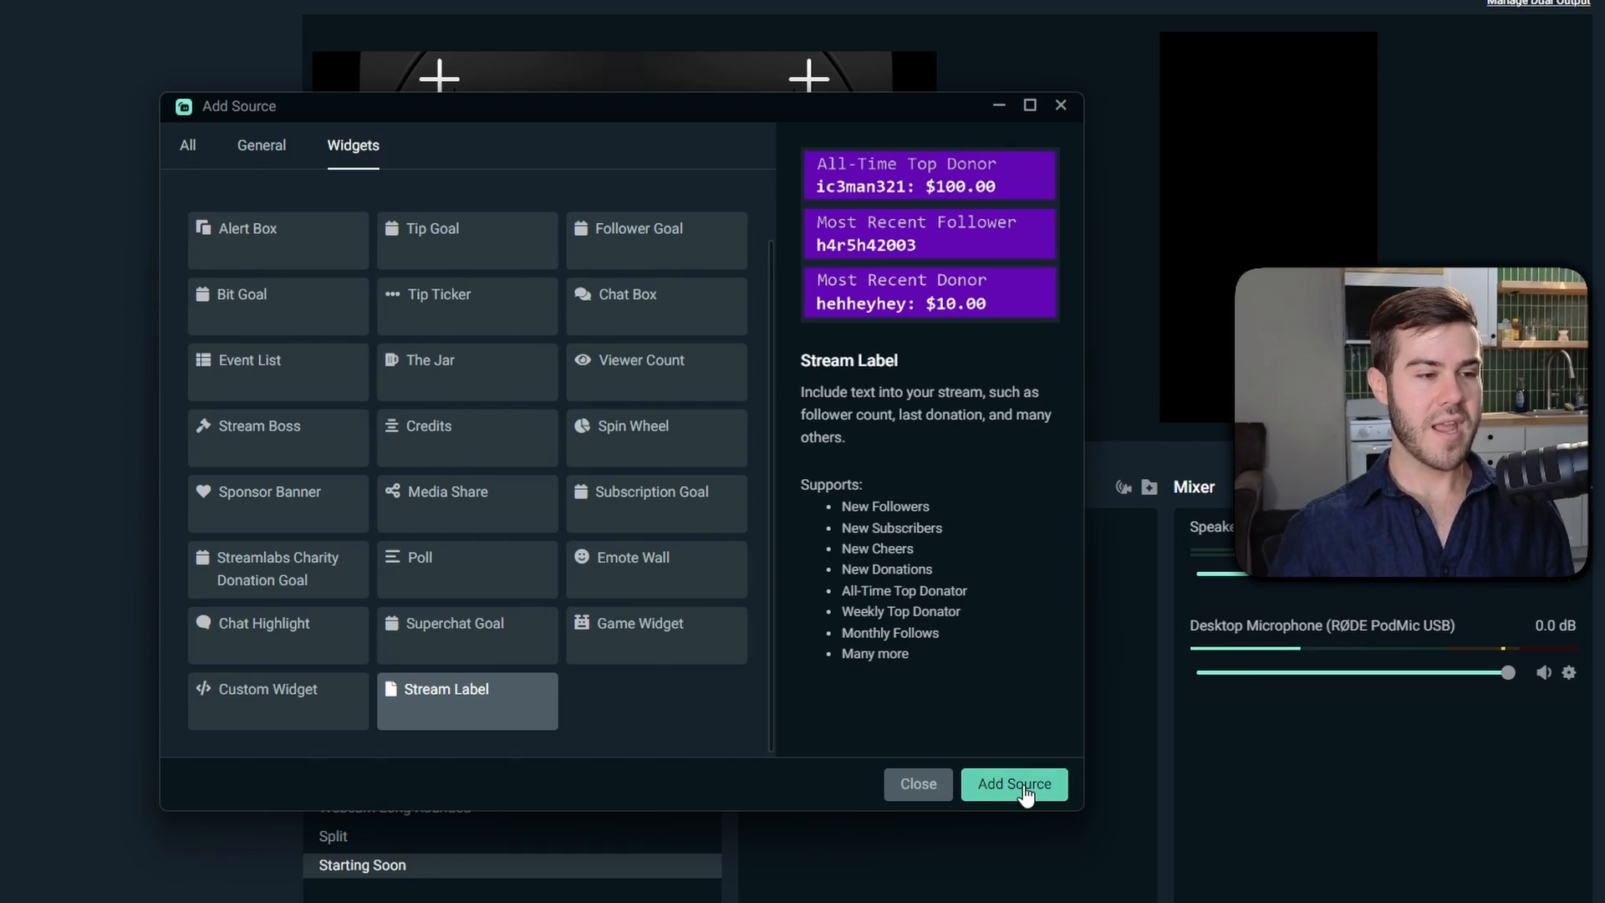
pyautogui.click(1030, 779)
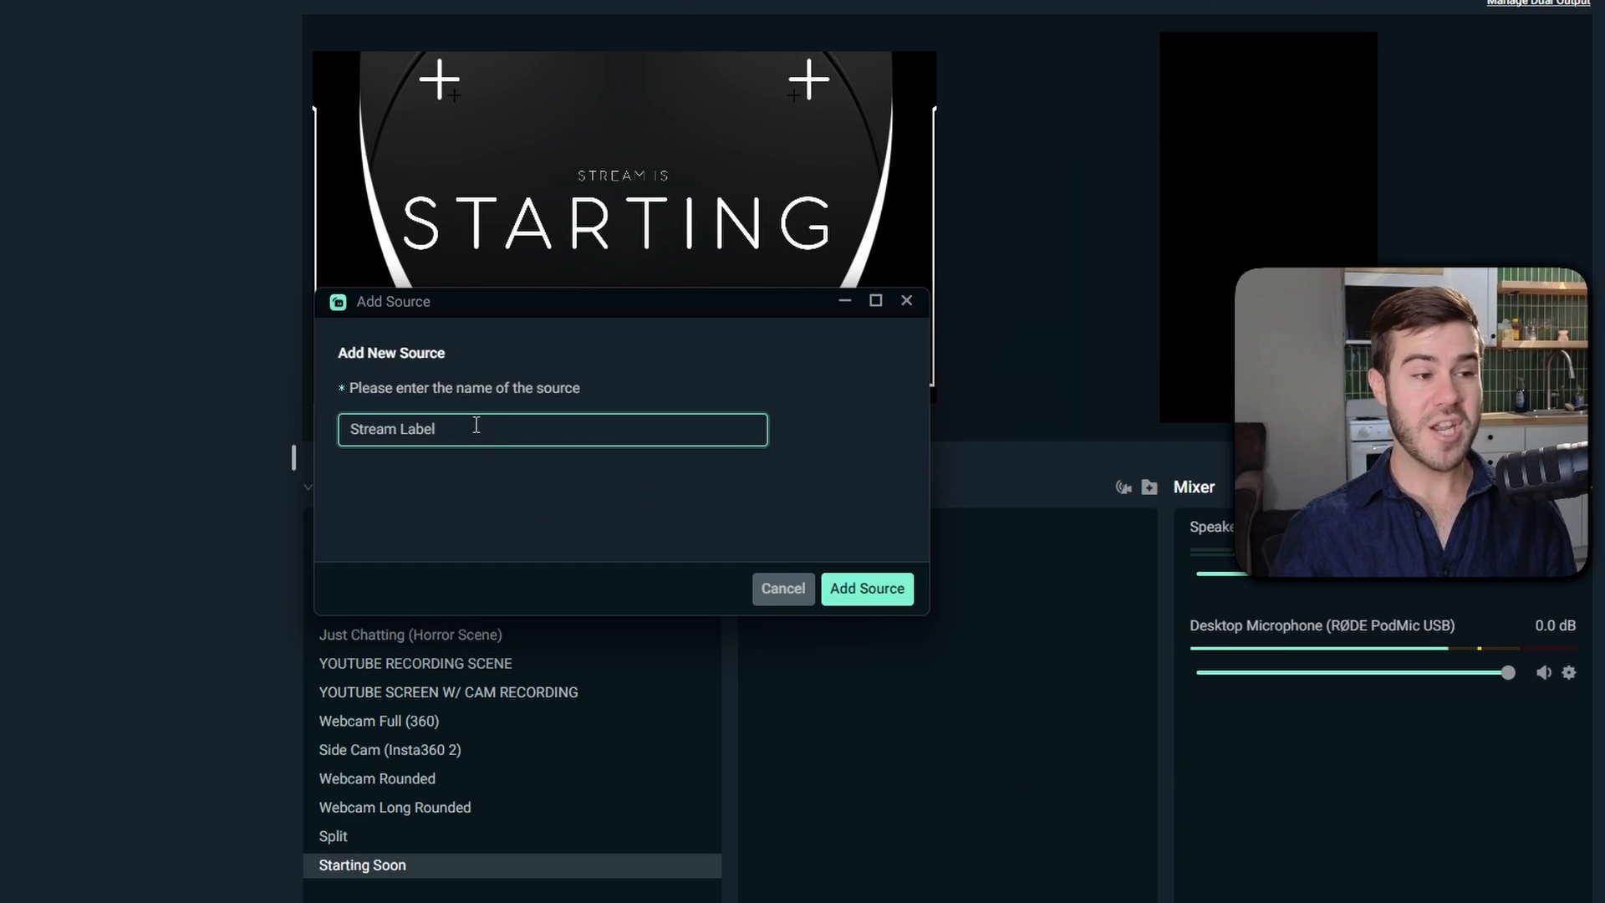
pyautogui.moveTo(487, 427); pyautogui.dragTo(253, 427)
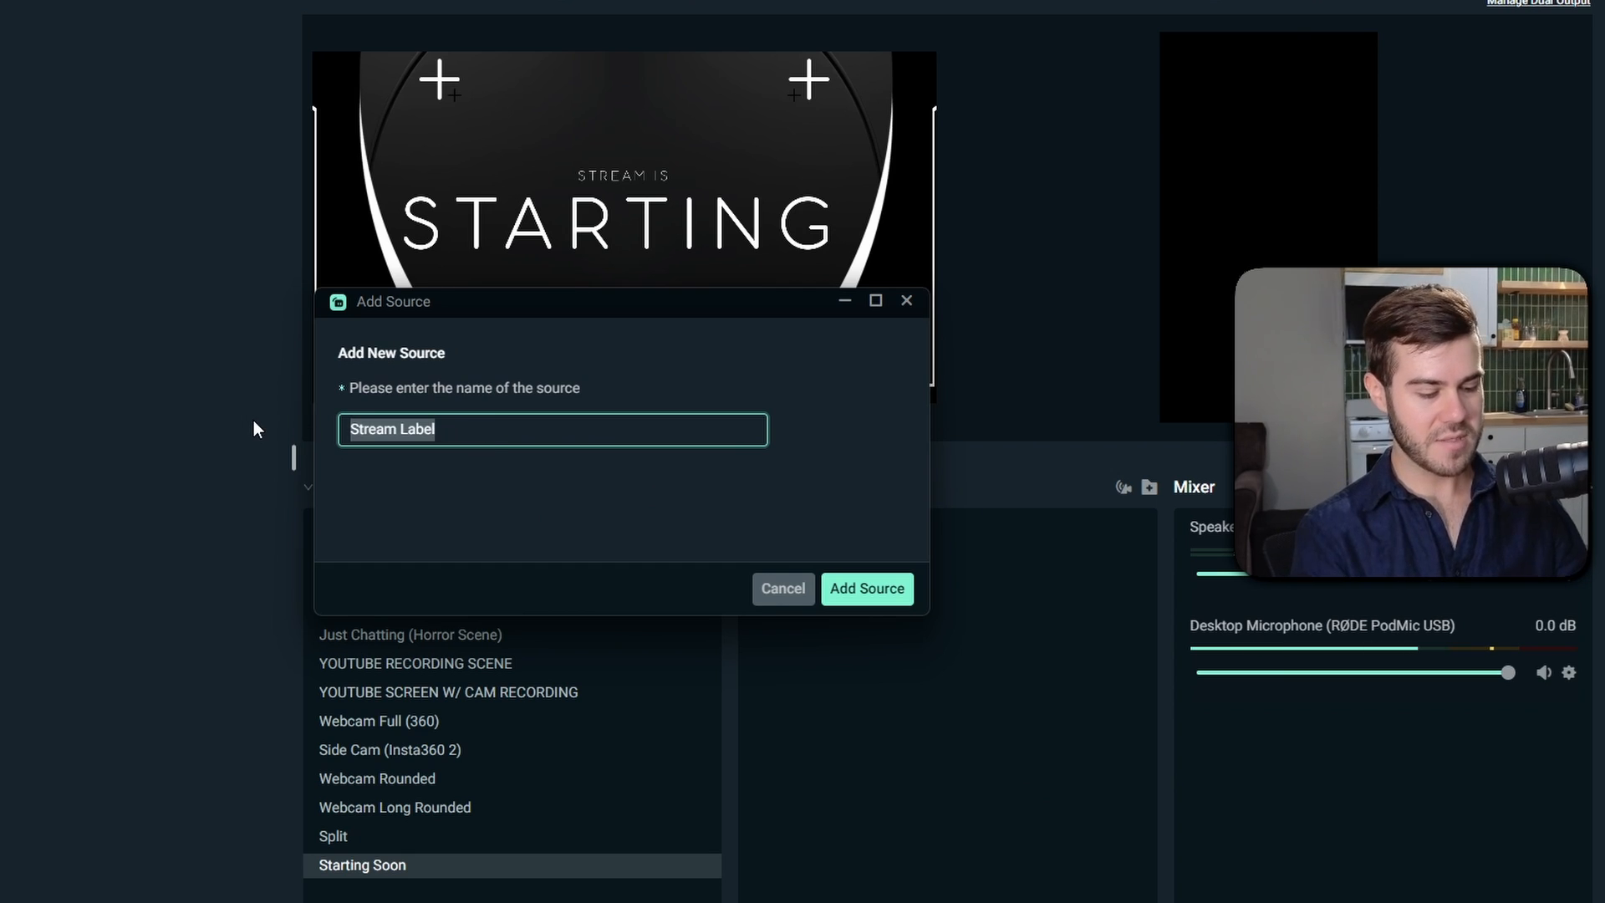
pyautogui.write('Most Recent Follower')
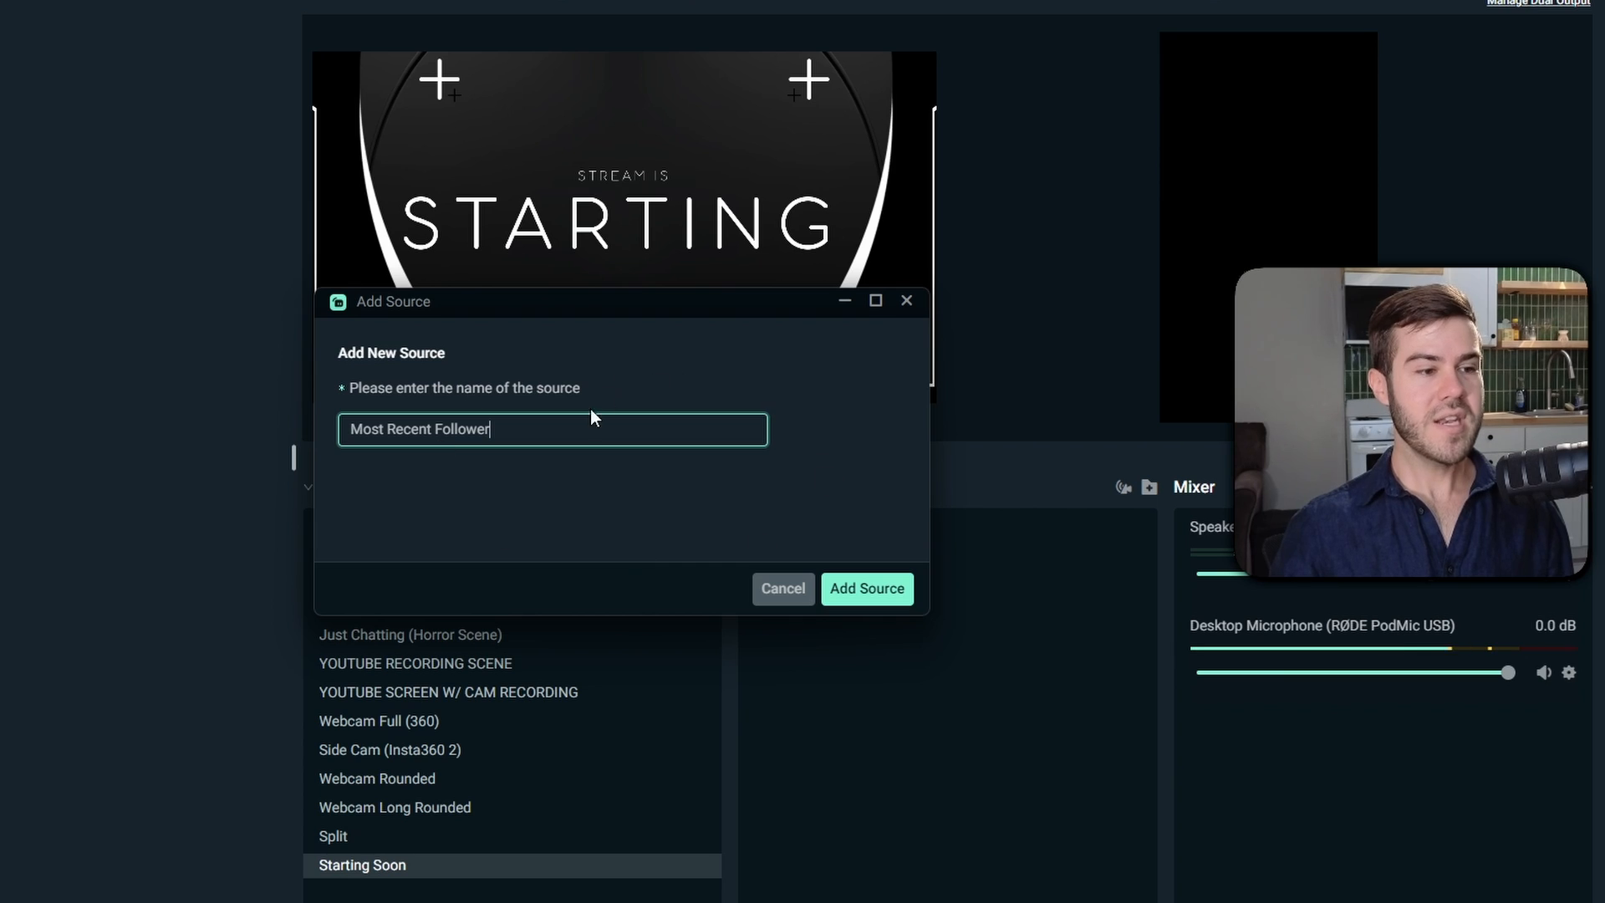
pyautogui.click(870, 587)
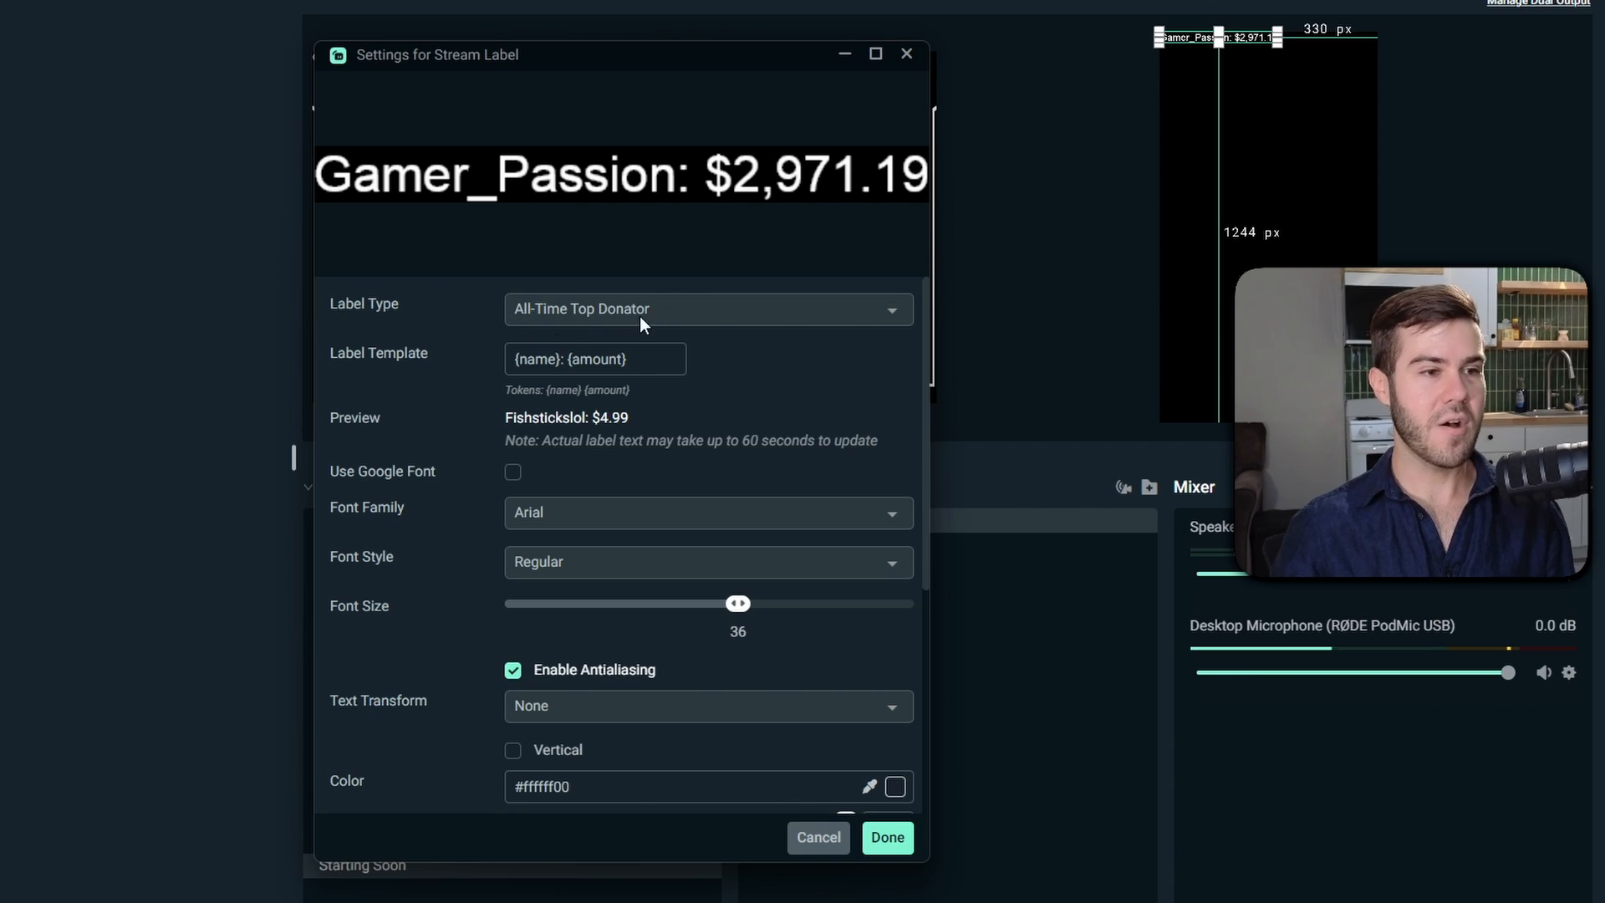
# Look through the available label types for the stream label, from donators and tippers to followers and subscribers.
pyautogui.click(692, 311)
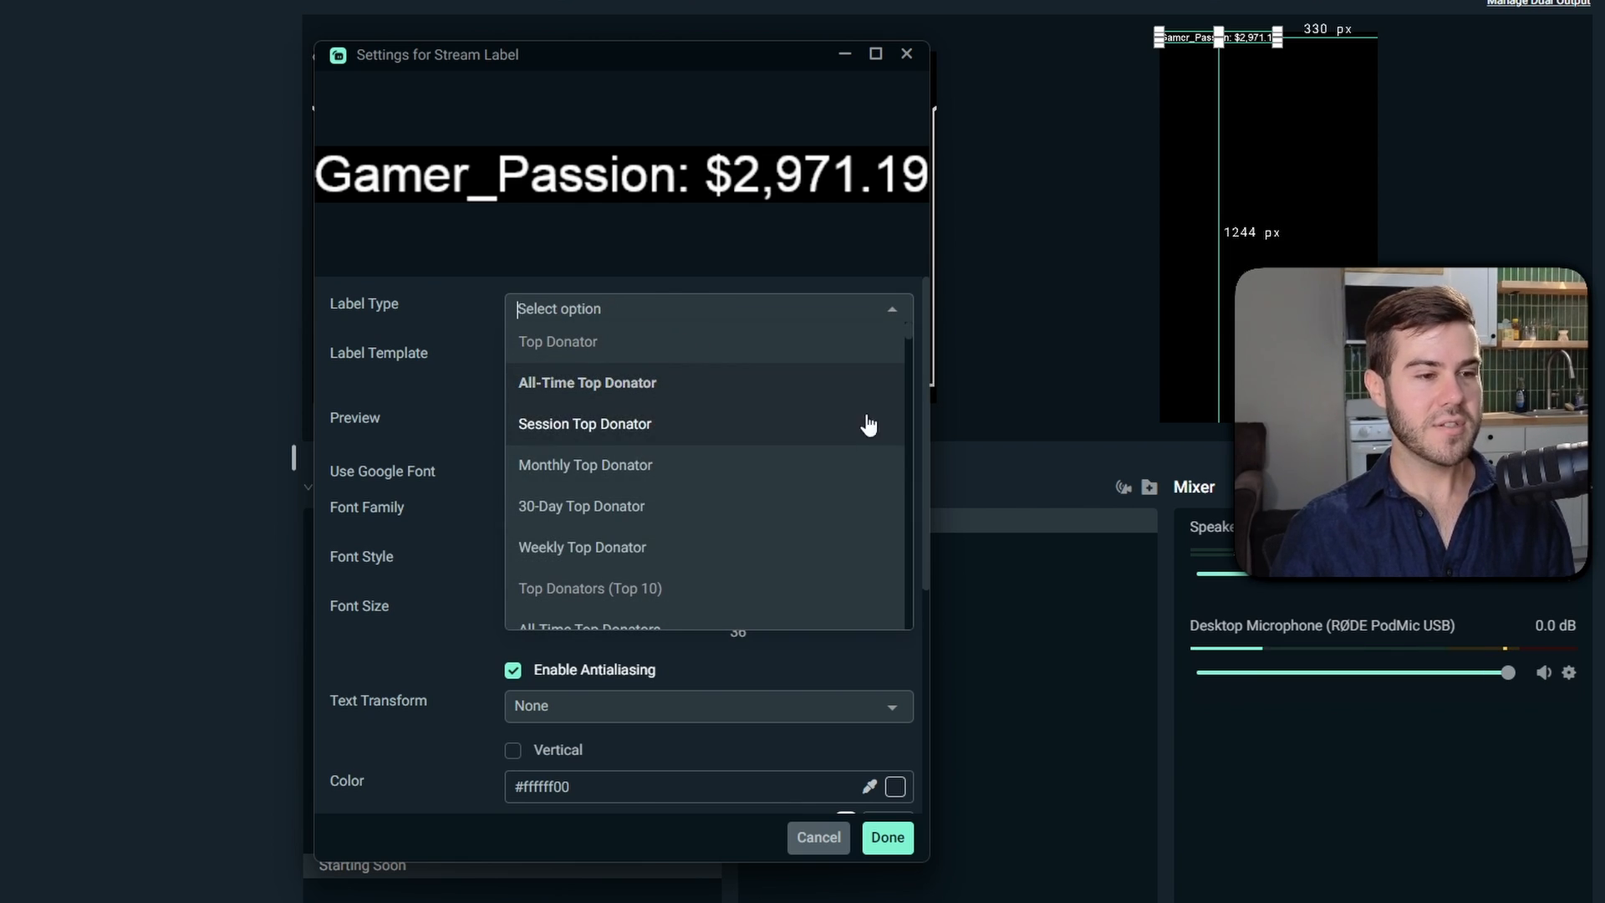
pyautogui.scroll(-1, 794, 463)
pyautogui.scroll(-15, 795, 462)
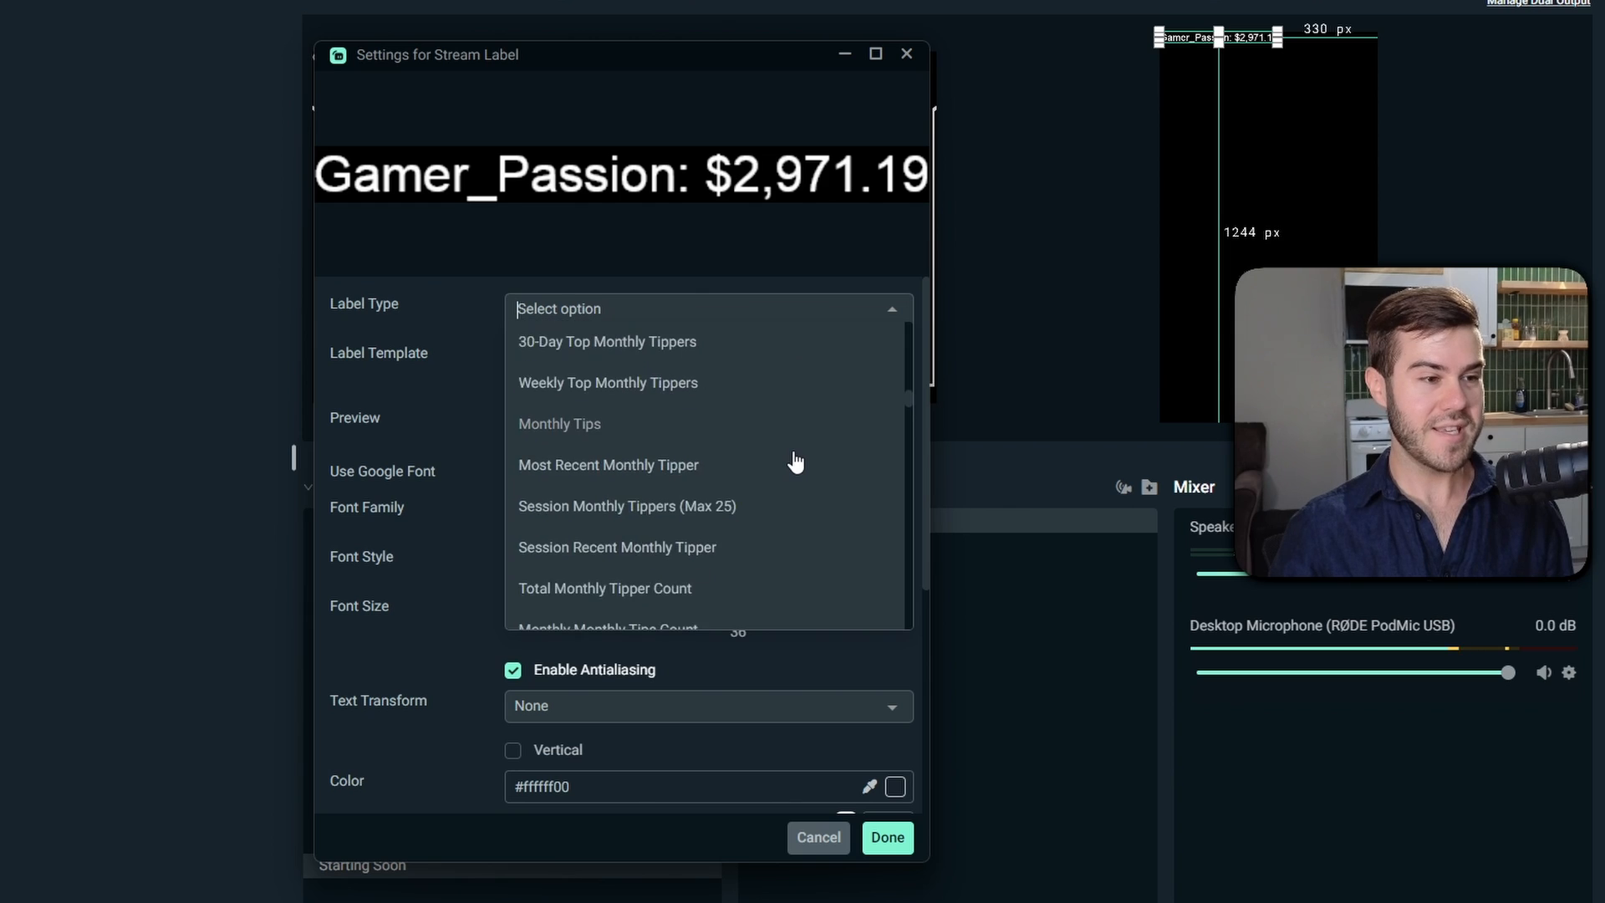
pyautogui.scroll(-15, 795, 462)
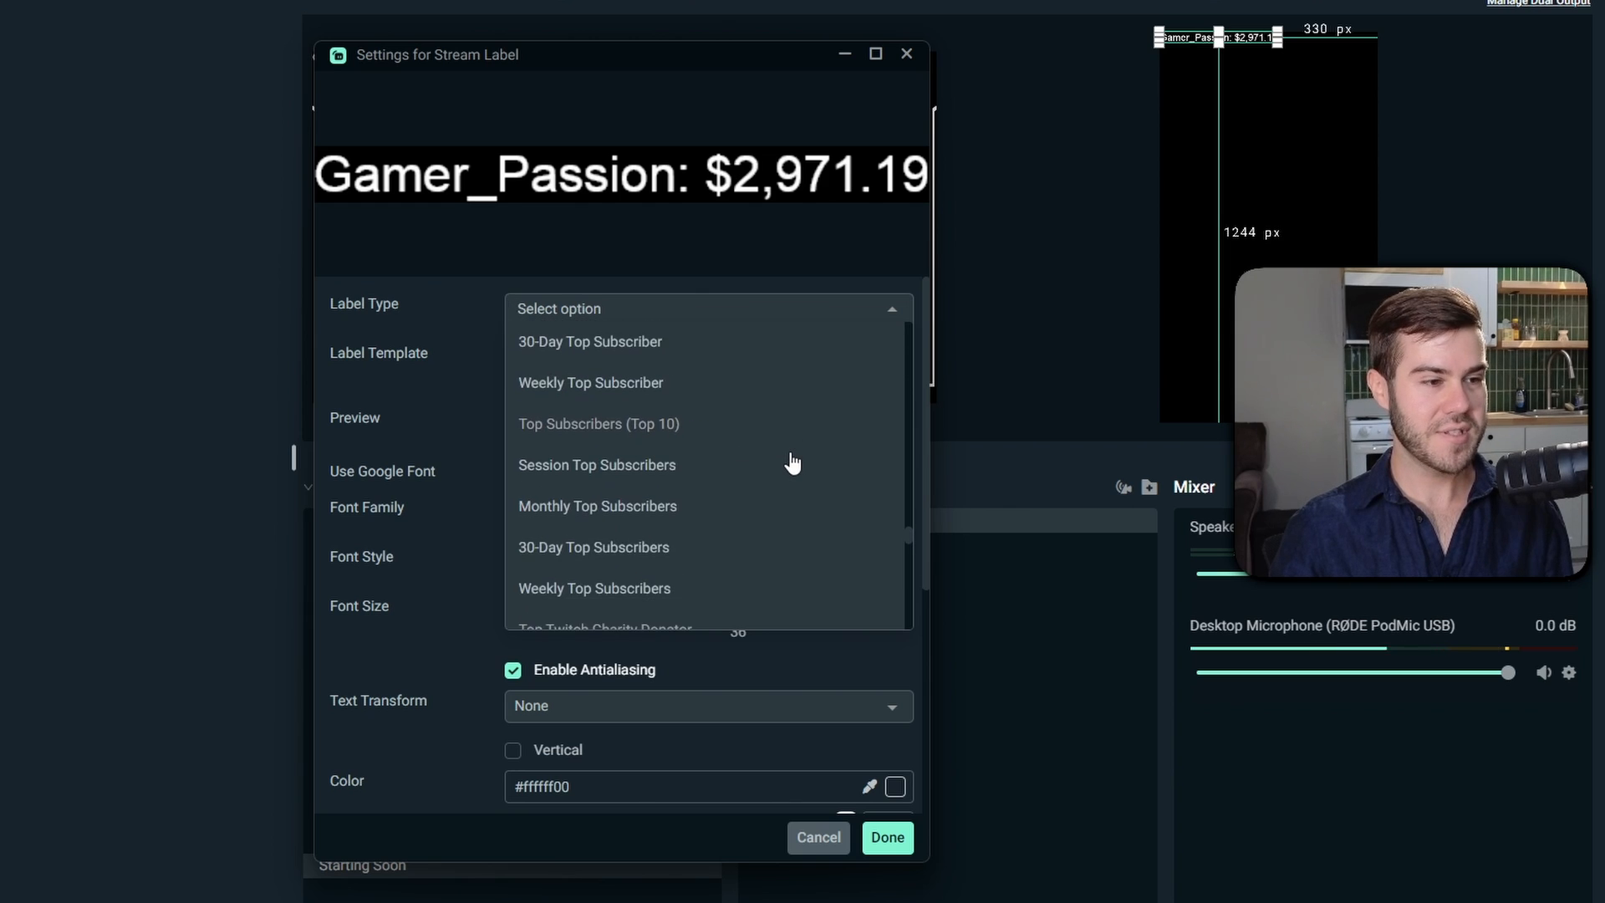
pyautogui.scroll(10, 793, 462)
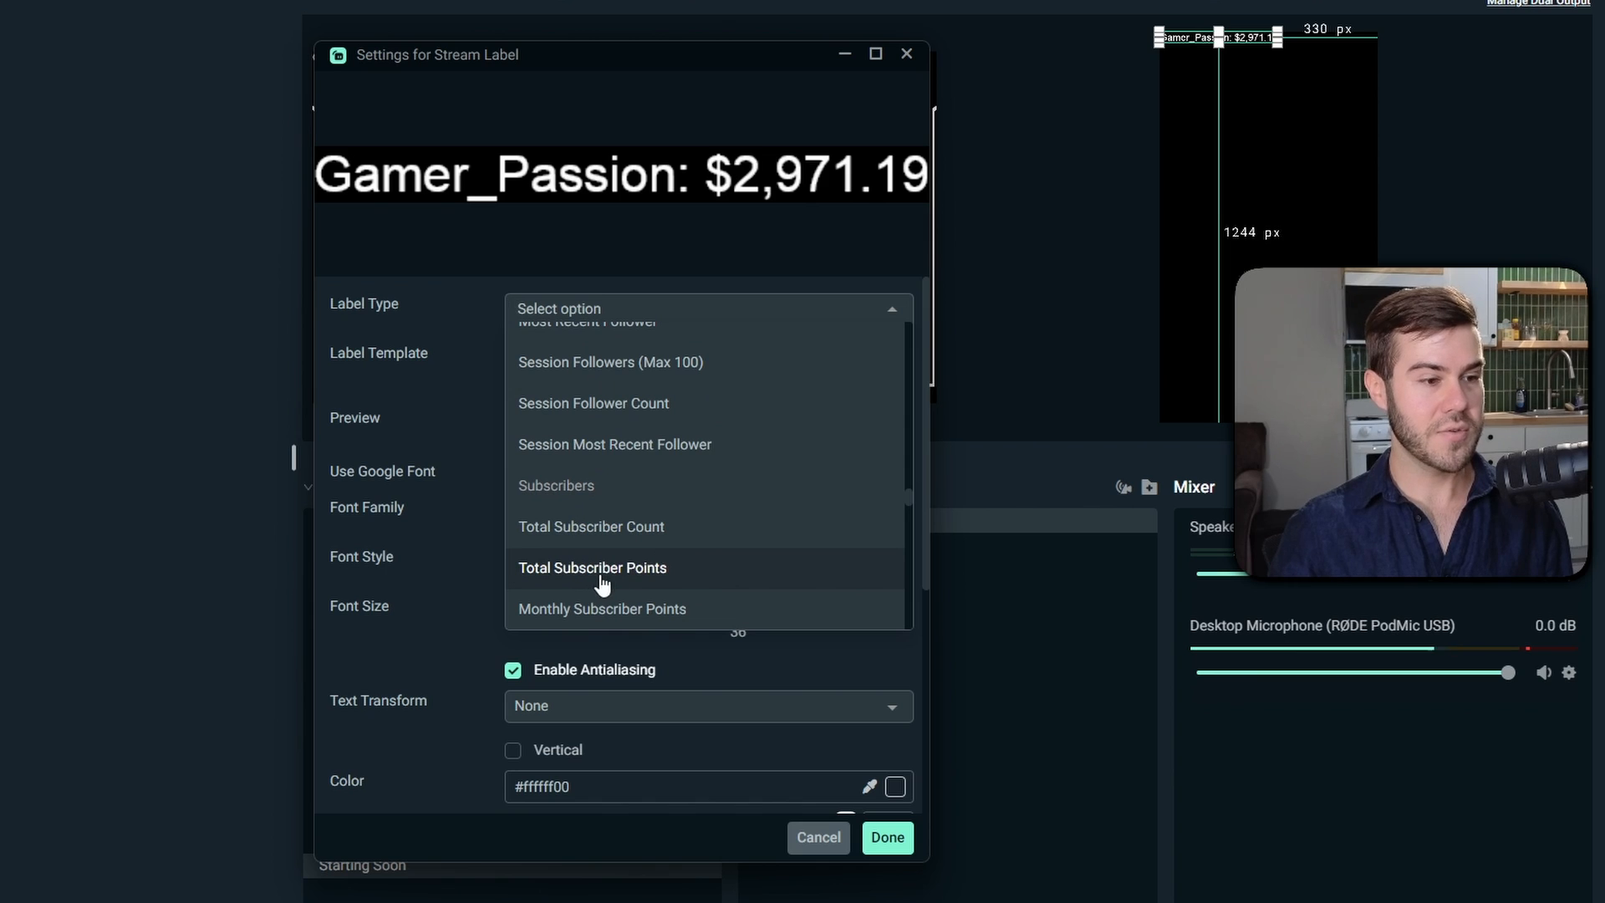
pyautogui.scroll(5, 711, 576)
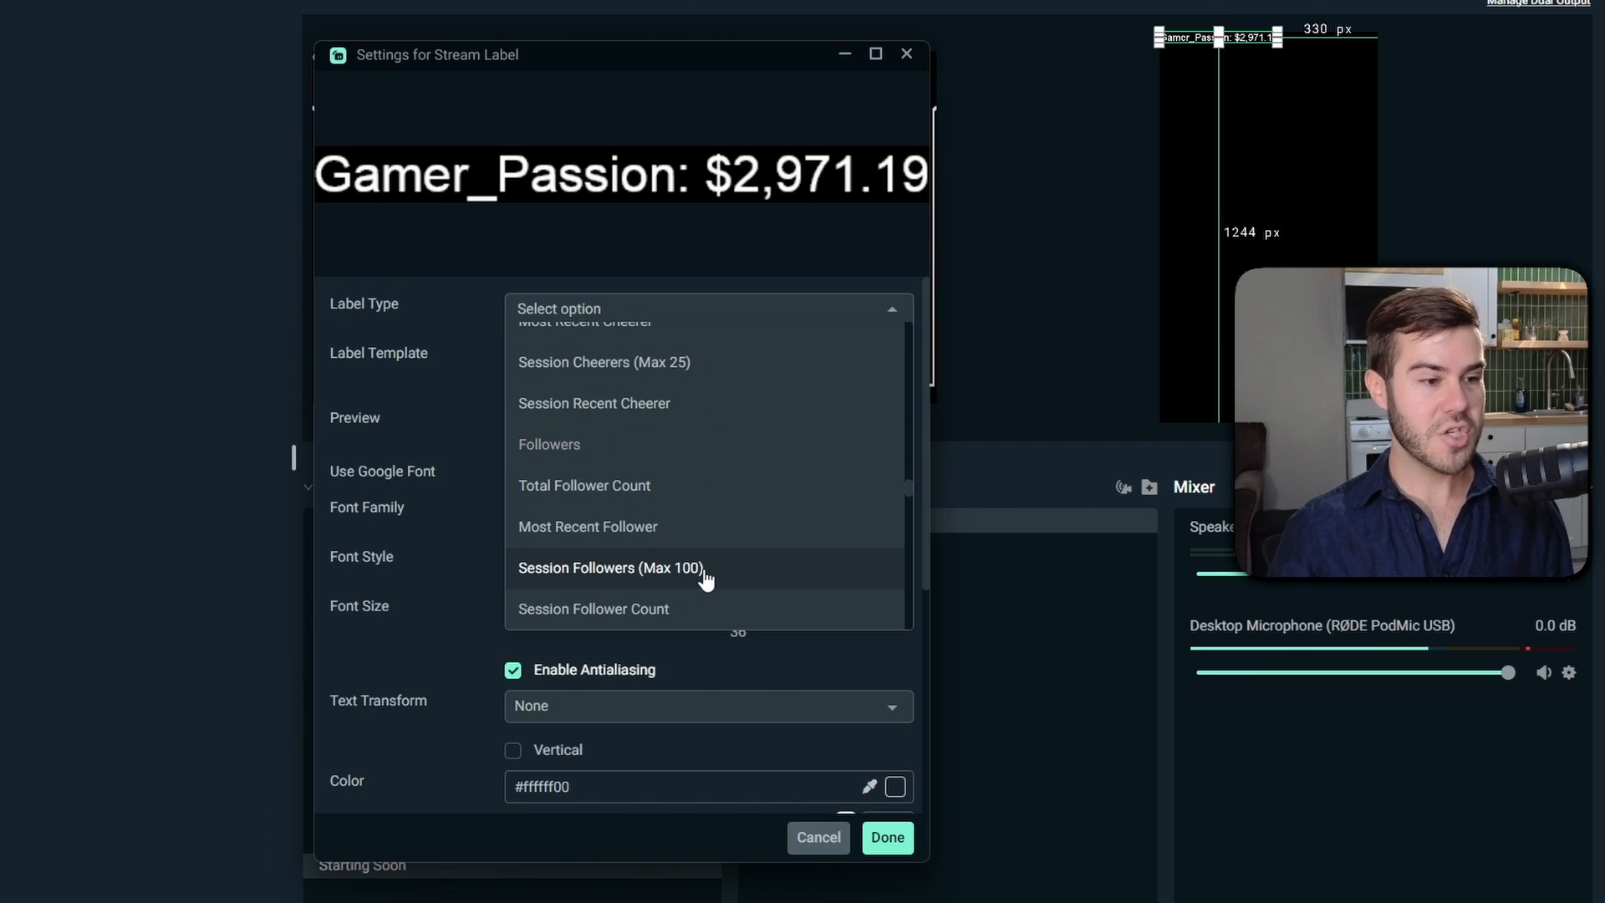
pyautogui.scroll(5, 699, 493)
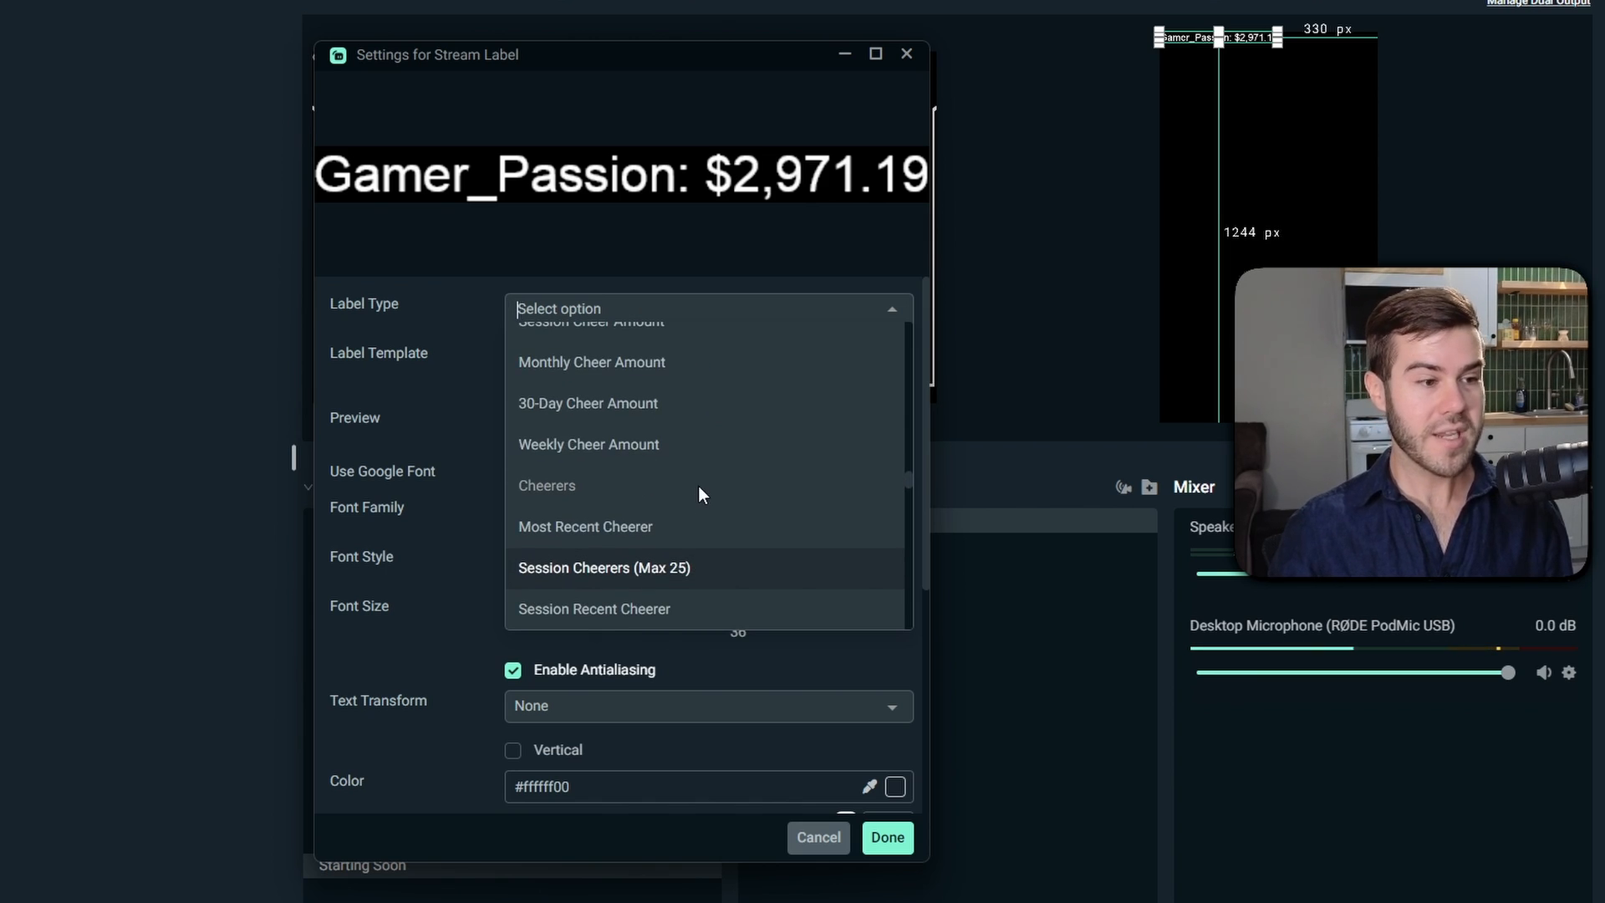
pyautogui.scroll(15, 699, 485)
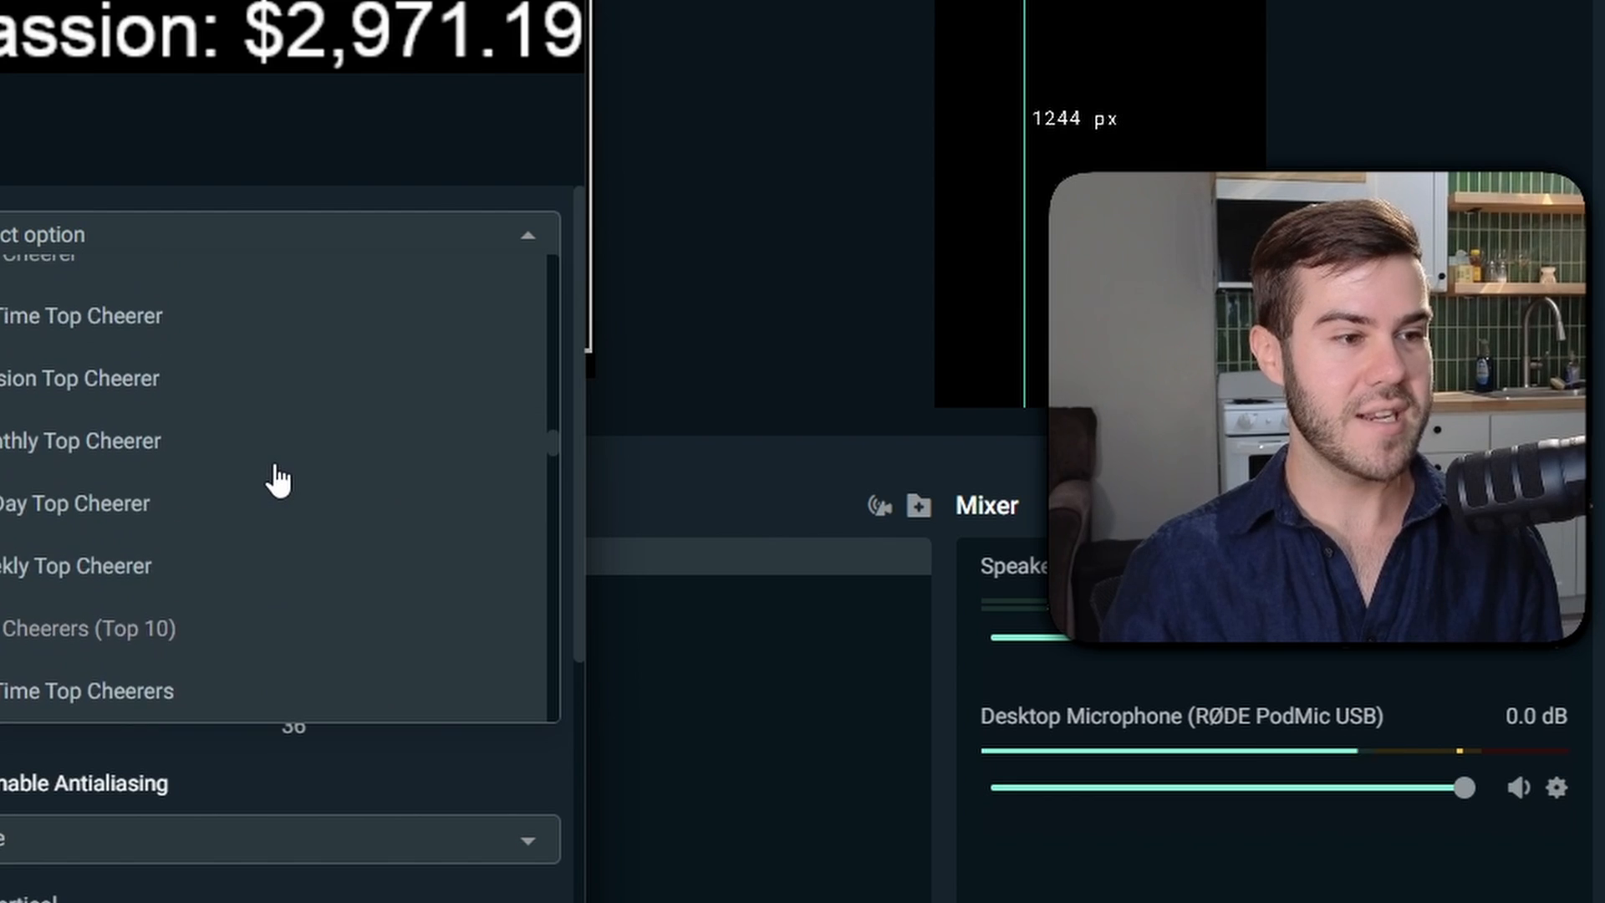
pyautogui.scroll(10, 278, 481)
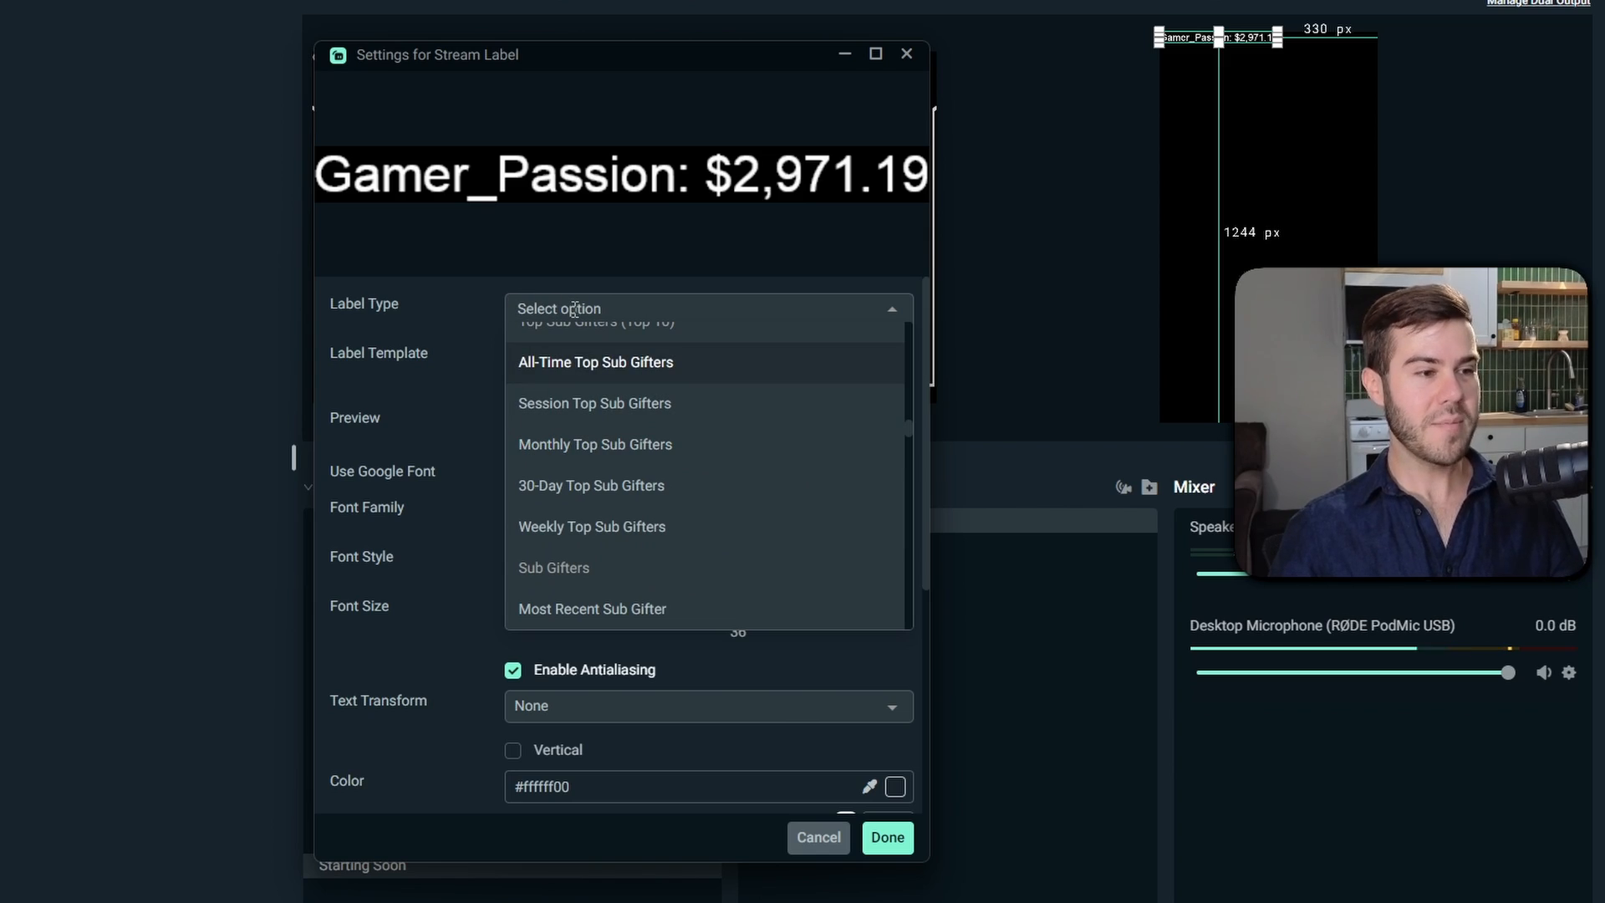
# Filter the label types by "most recent fol" and set the type to Most Recent Follower.
pyautogui.write('most')
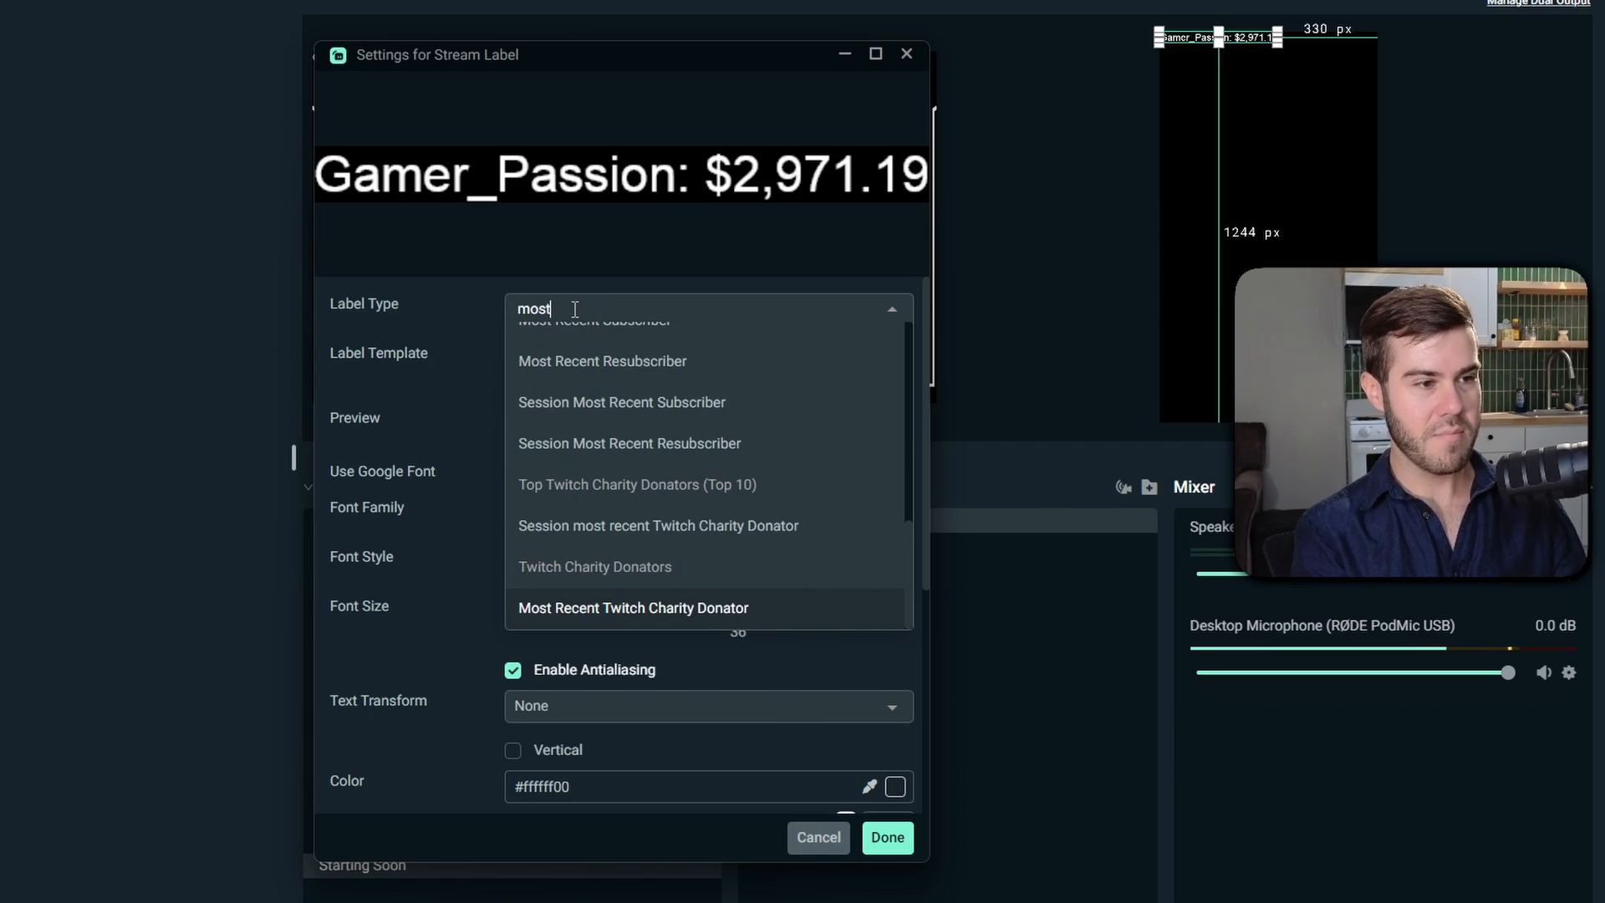
pyautogui.write(' recent')
pyautogui.scroll(10, 634, 364)
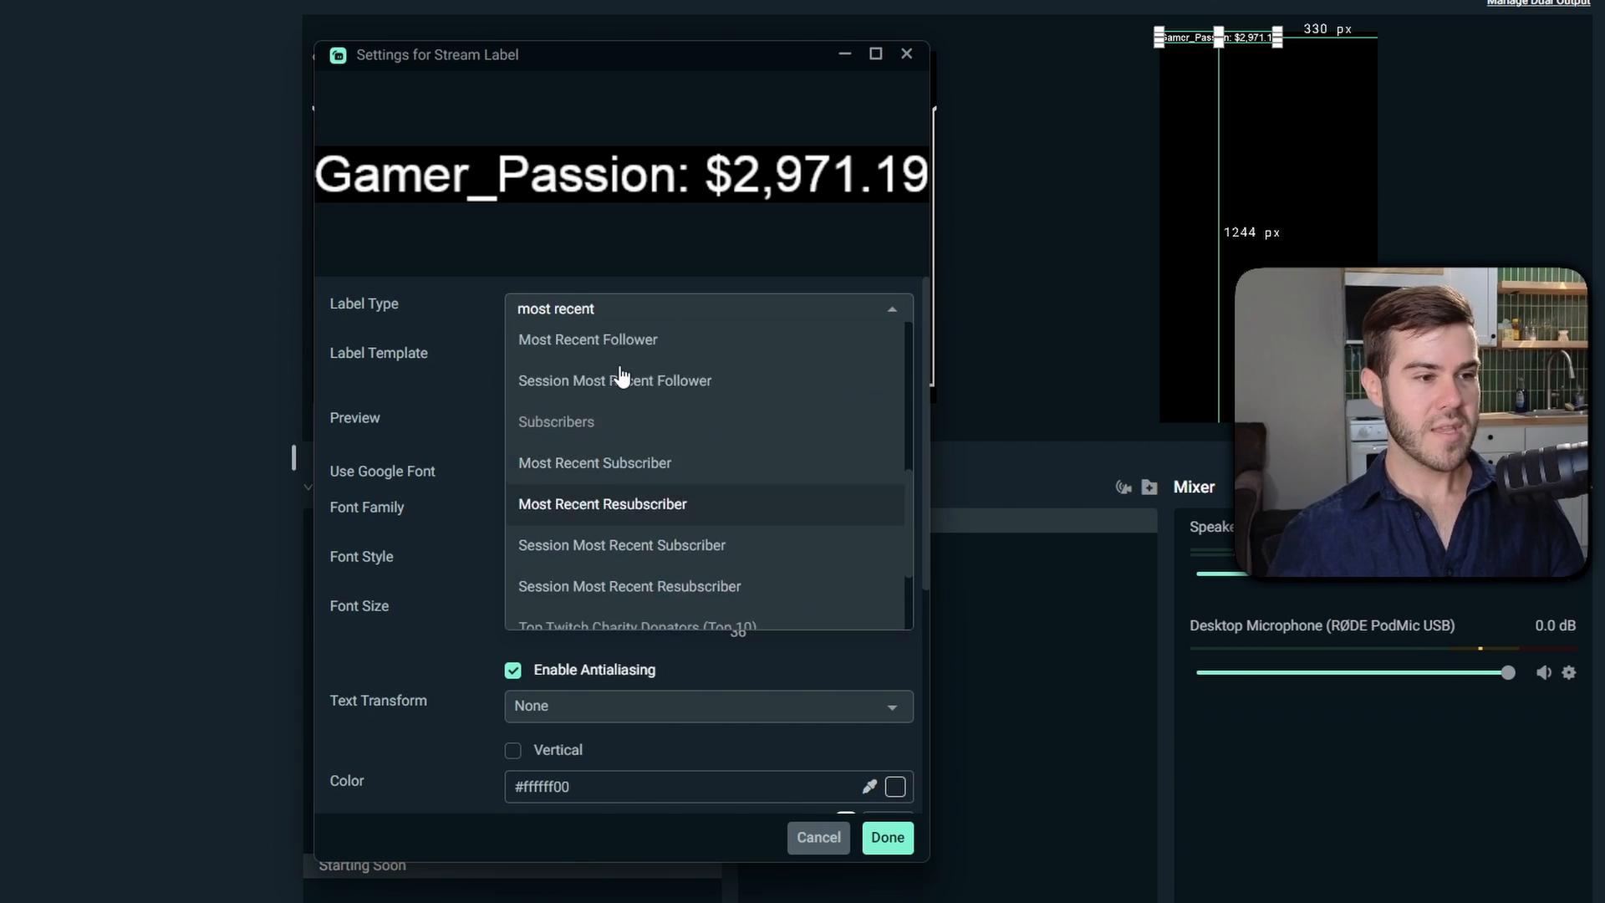
pyautogui.scroll(-8, 707, 464)
pyautogui.scroll(-8, 706, 468)
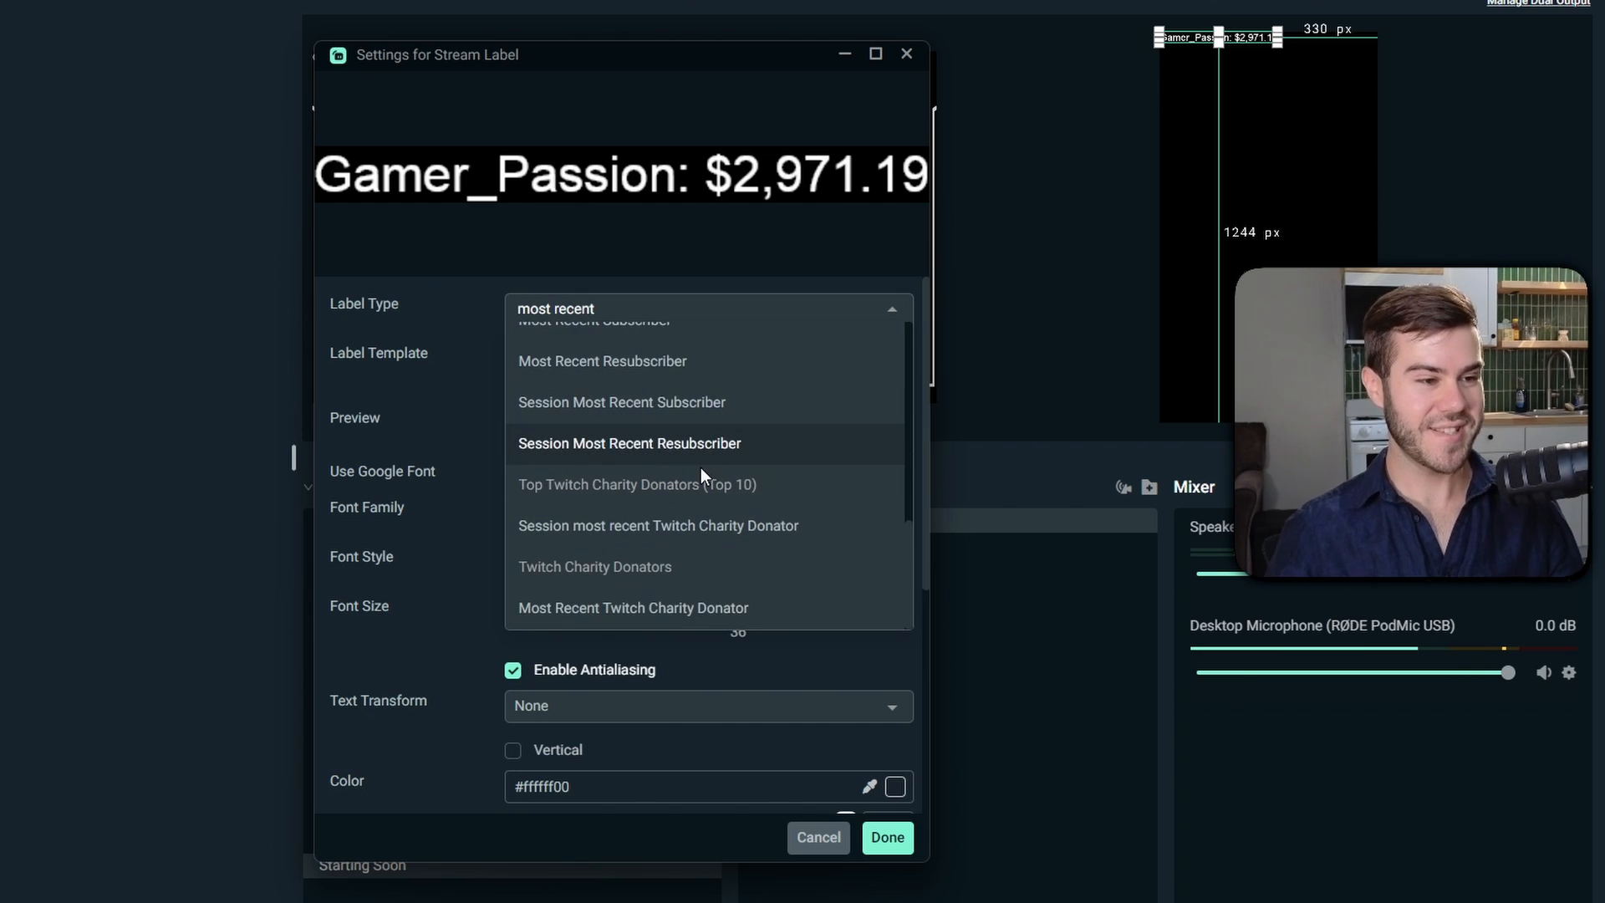
pyautogui.scroll(1, 704, 516)
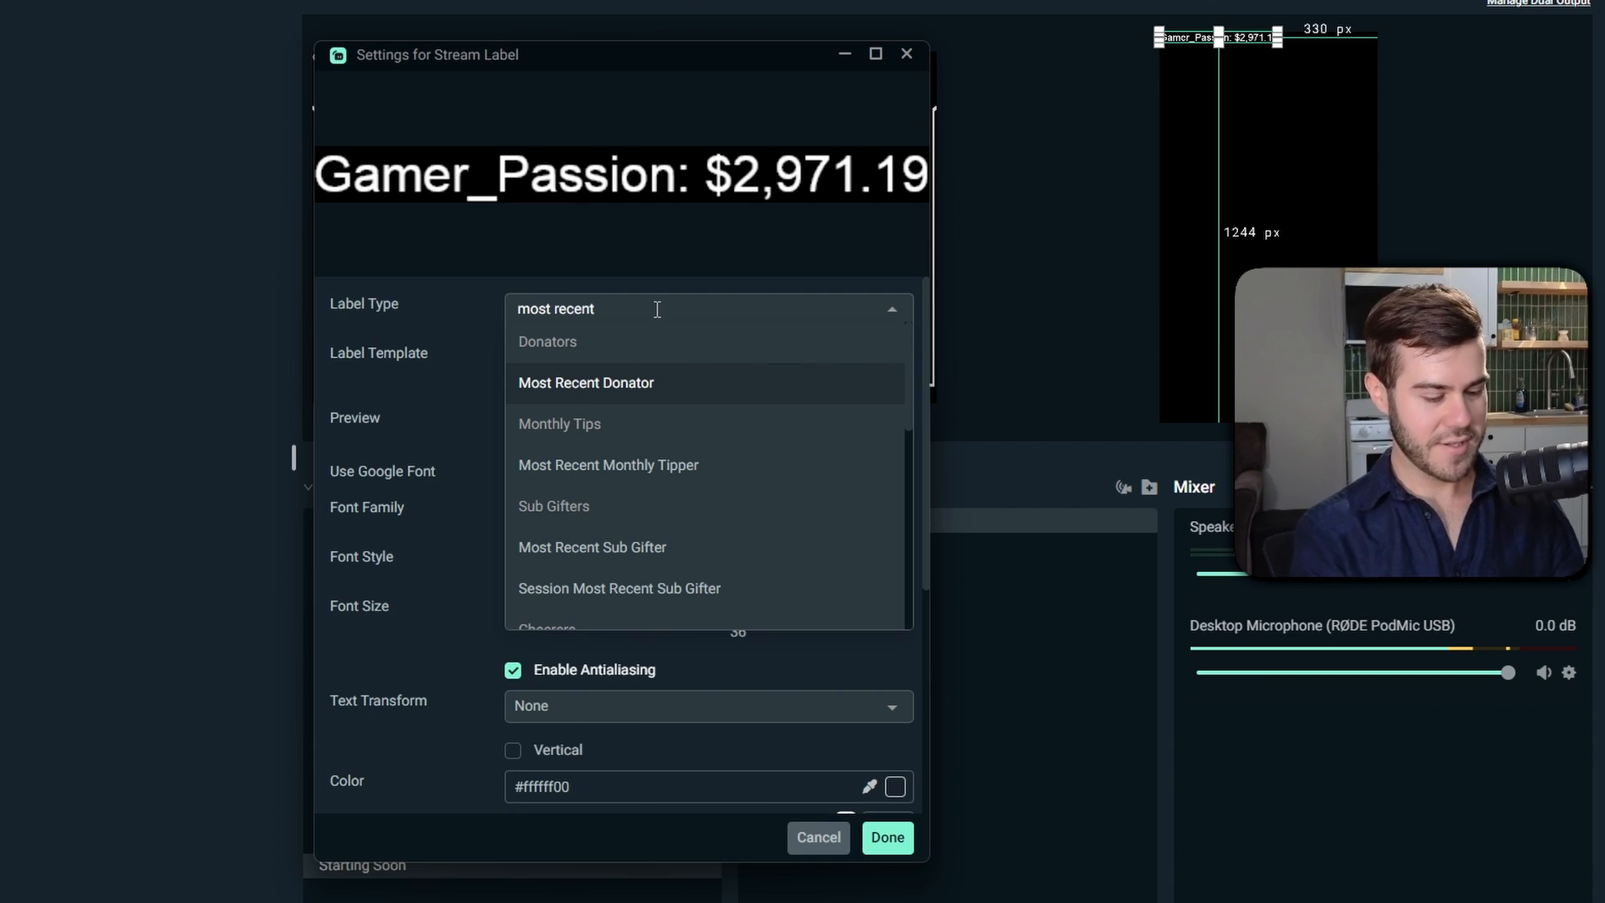
pyautogui.write('fol')
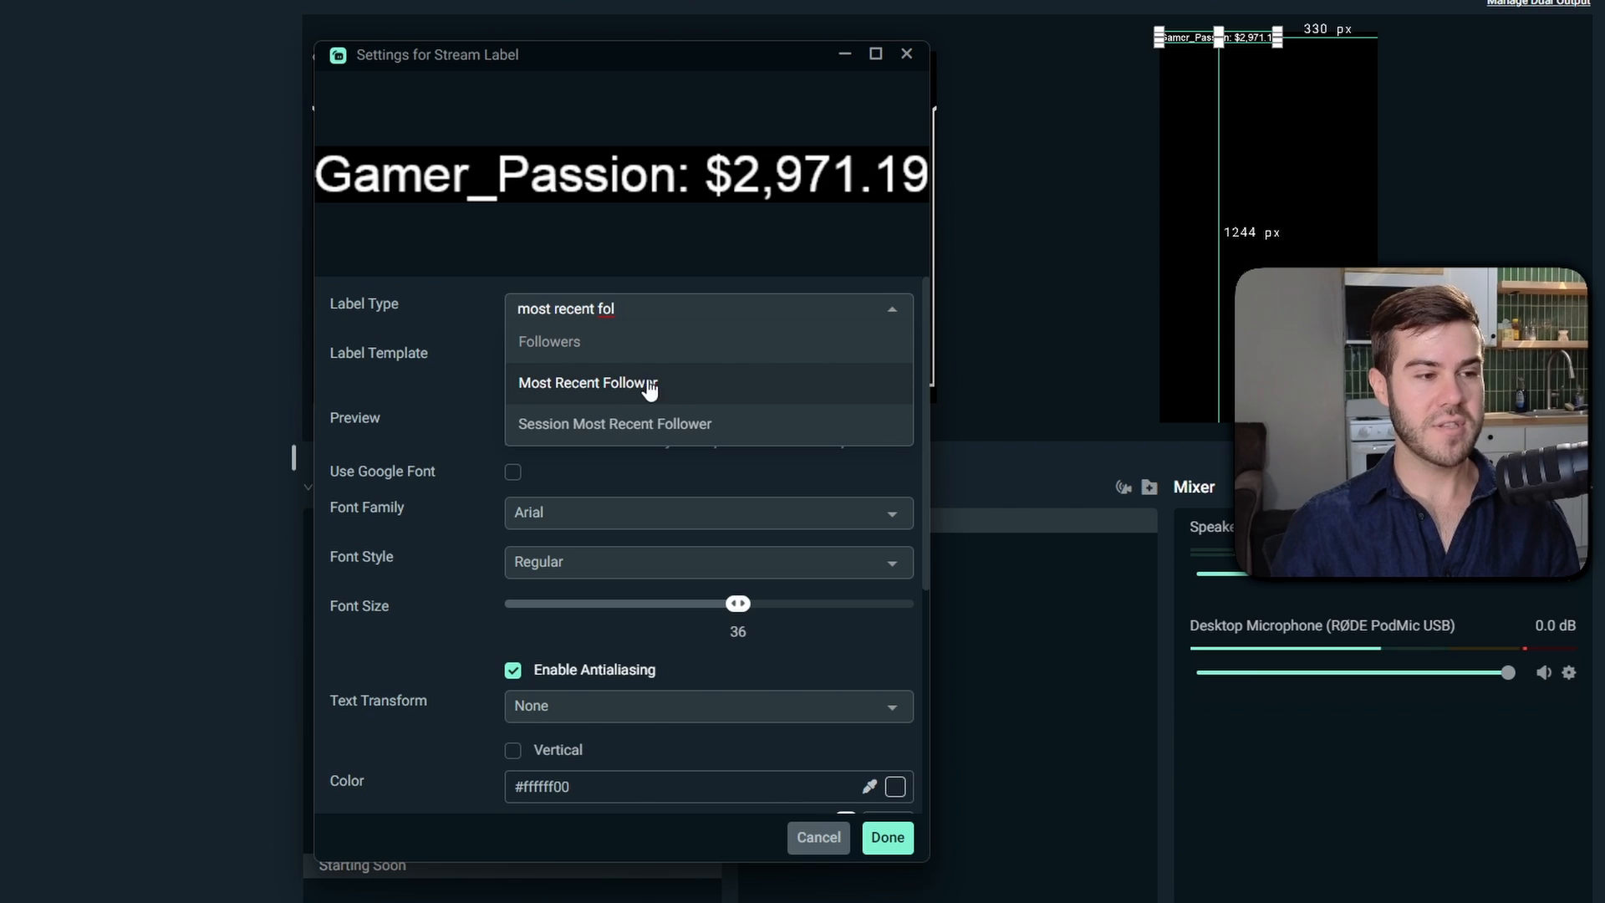
pyautogui.click(683, 386)
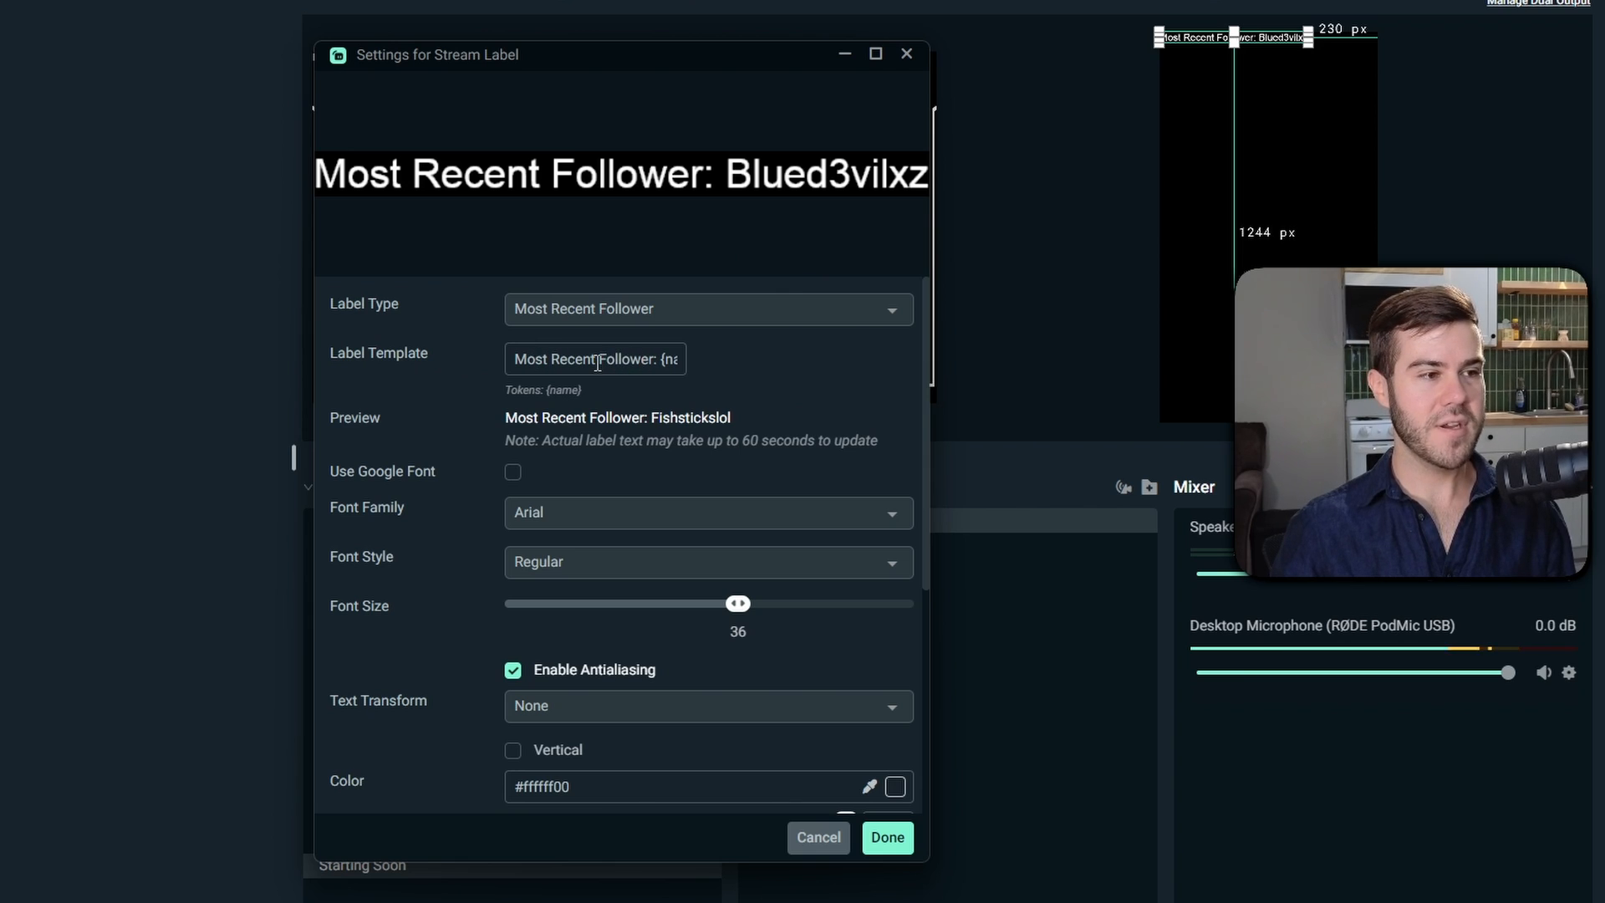
# Try rewording the label template to "Newest Follower: {name}" and undo the edits back to "Most Recent Follower".
pyautogui.moveTo(597, 363); pyautogui.dragTo(520, 363)
pyautogui.write('Newest')
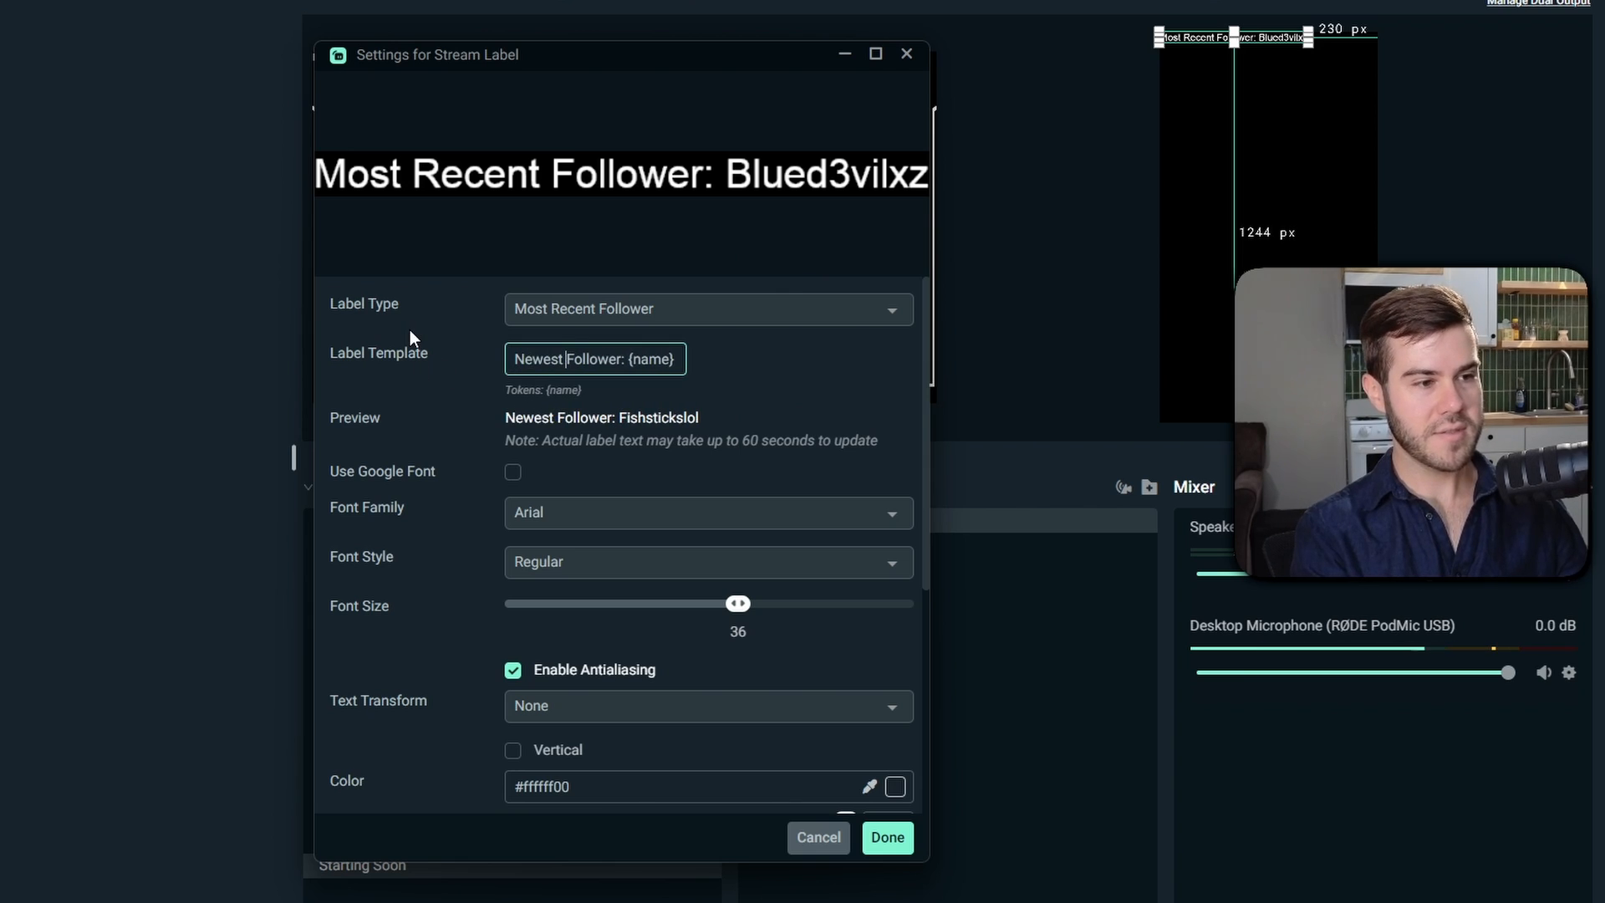
pyautogui.press('BackSpace')
pyautogui.press('BackSpace')
pyautogui.press('BackSpace')
pyautogui.press('BackSpace')
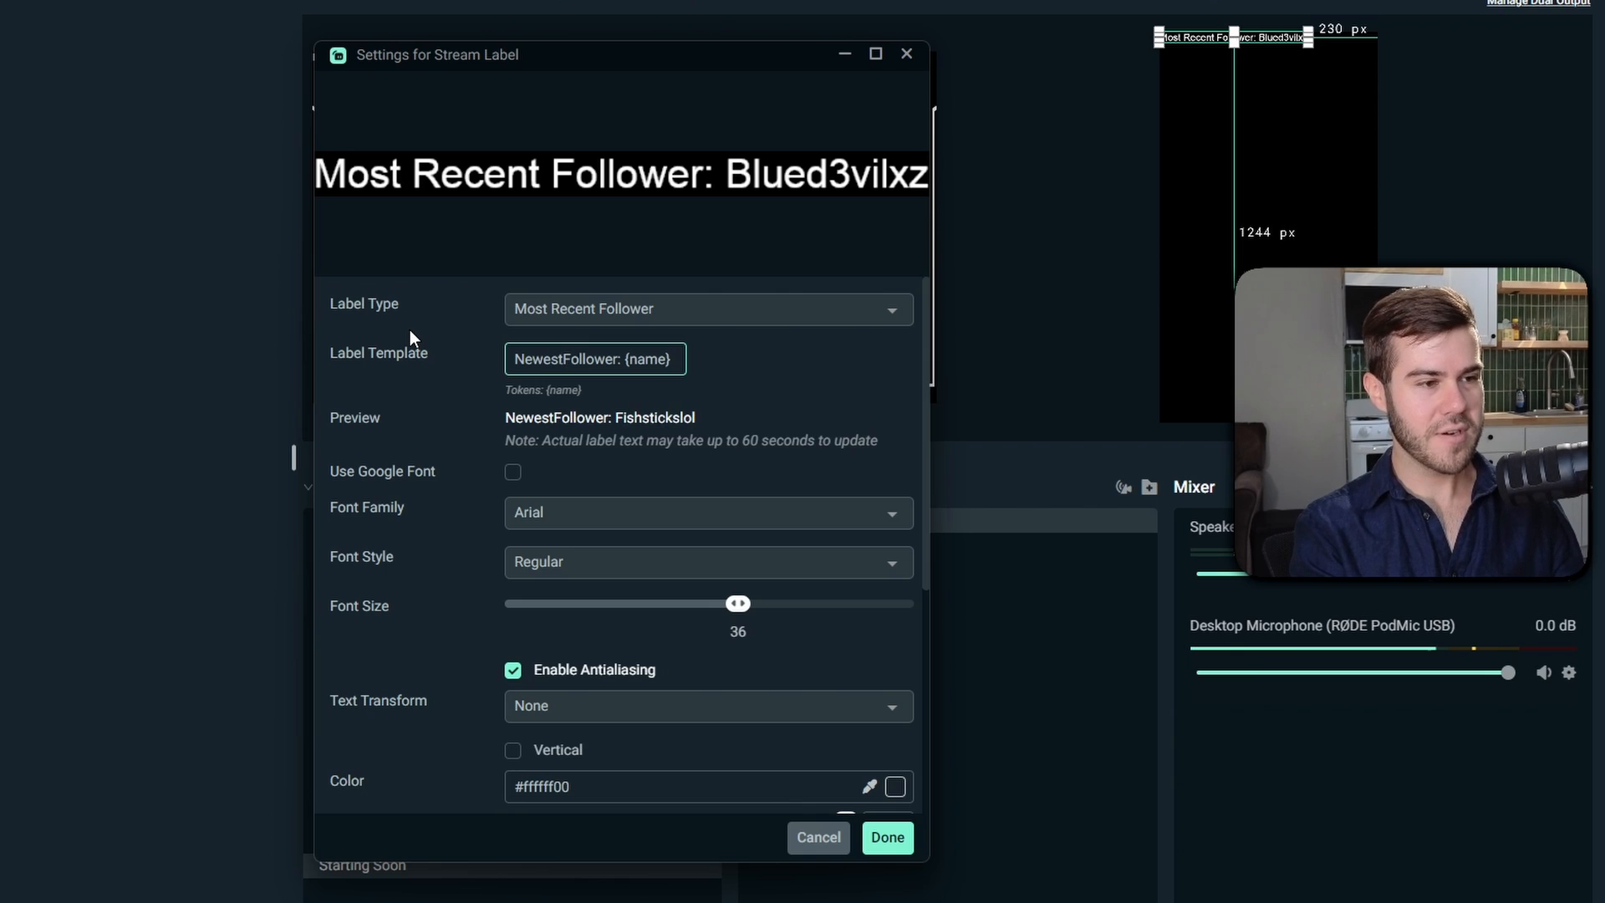
pyautogui.press('BackSpace')
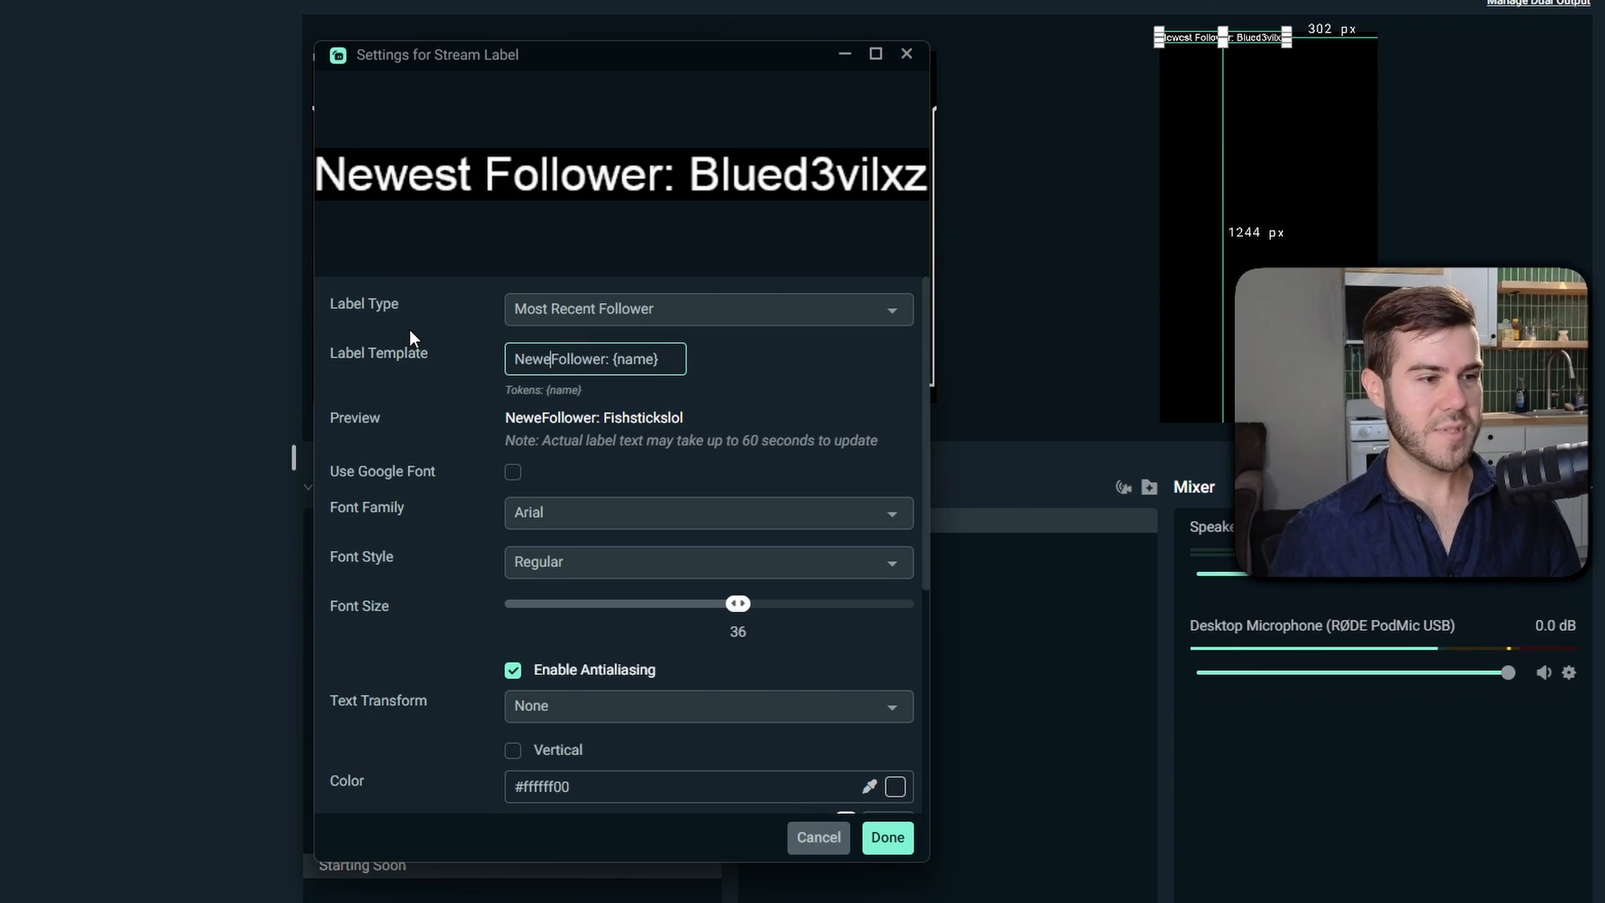
pyautogui.write('est')
pyautogui.hotkey('ctrl', 'z')
pyautogui.hotkey('ctrl', 'z')
pyautogui.hotkey('ctrl', 'z')
pyautogui.hotkey('ctrl', 'z')
pyautogui.hotkey('ctrl', 'z')
pyautogui.hotkey('ctrl', 'z')
pyautogui.hotkey('ctrl', 'z')
pyautogui.hotkey('ctrl', 'z')
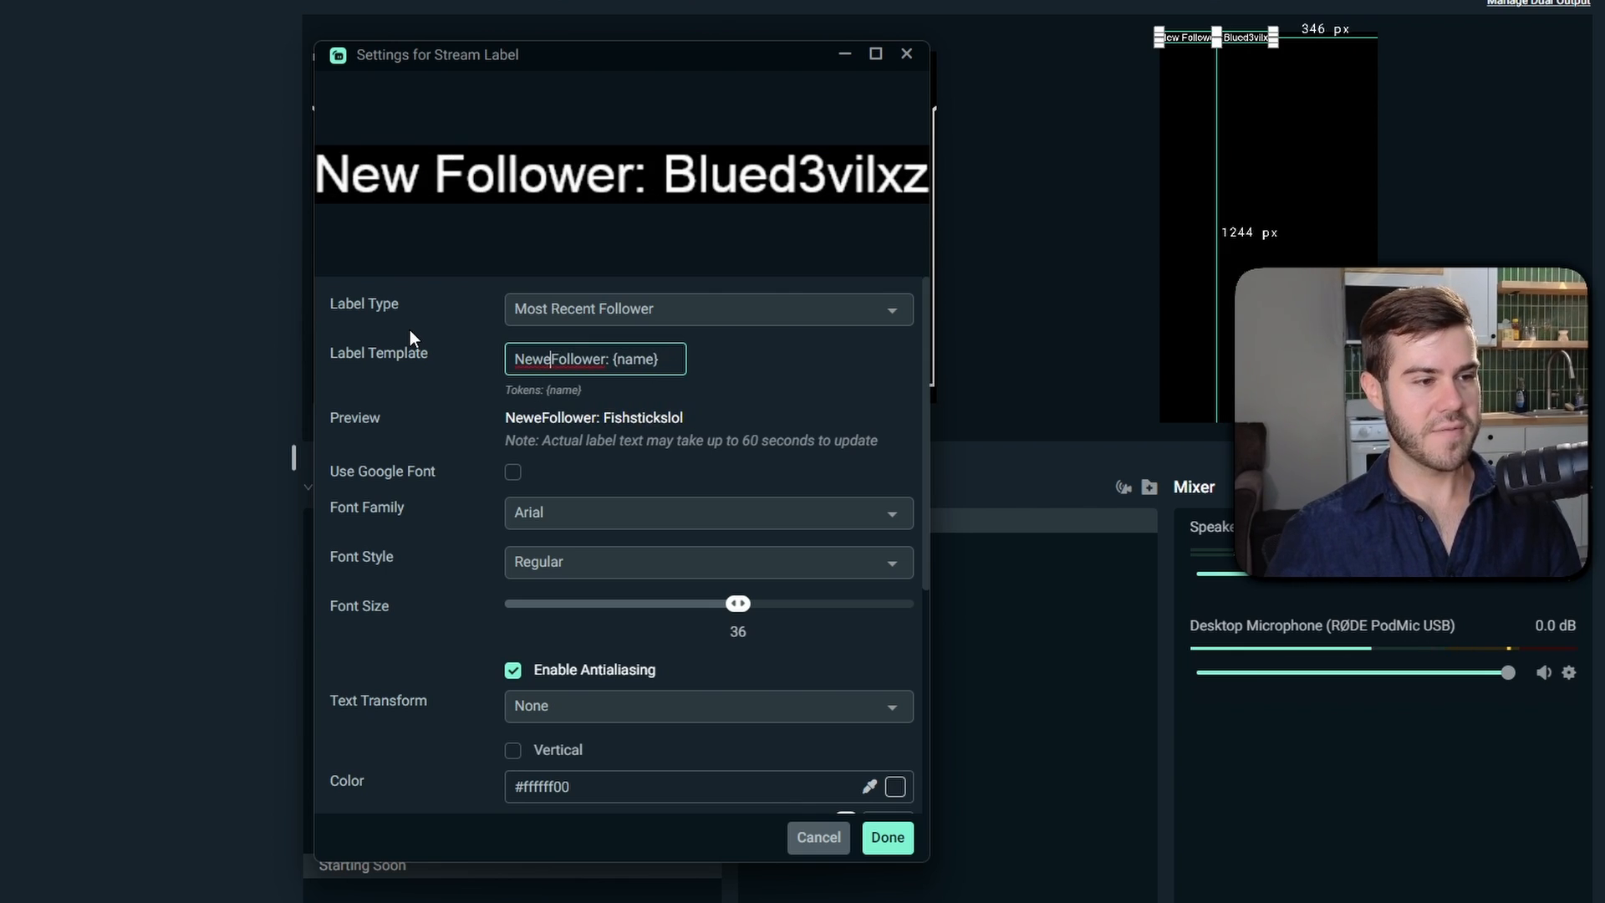
pyautogui.click(791, 359)
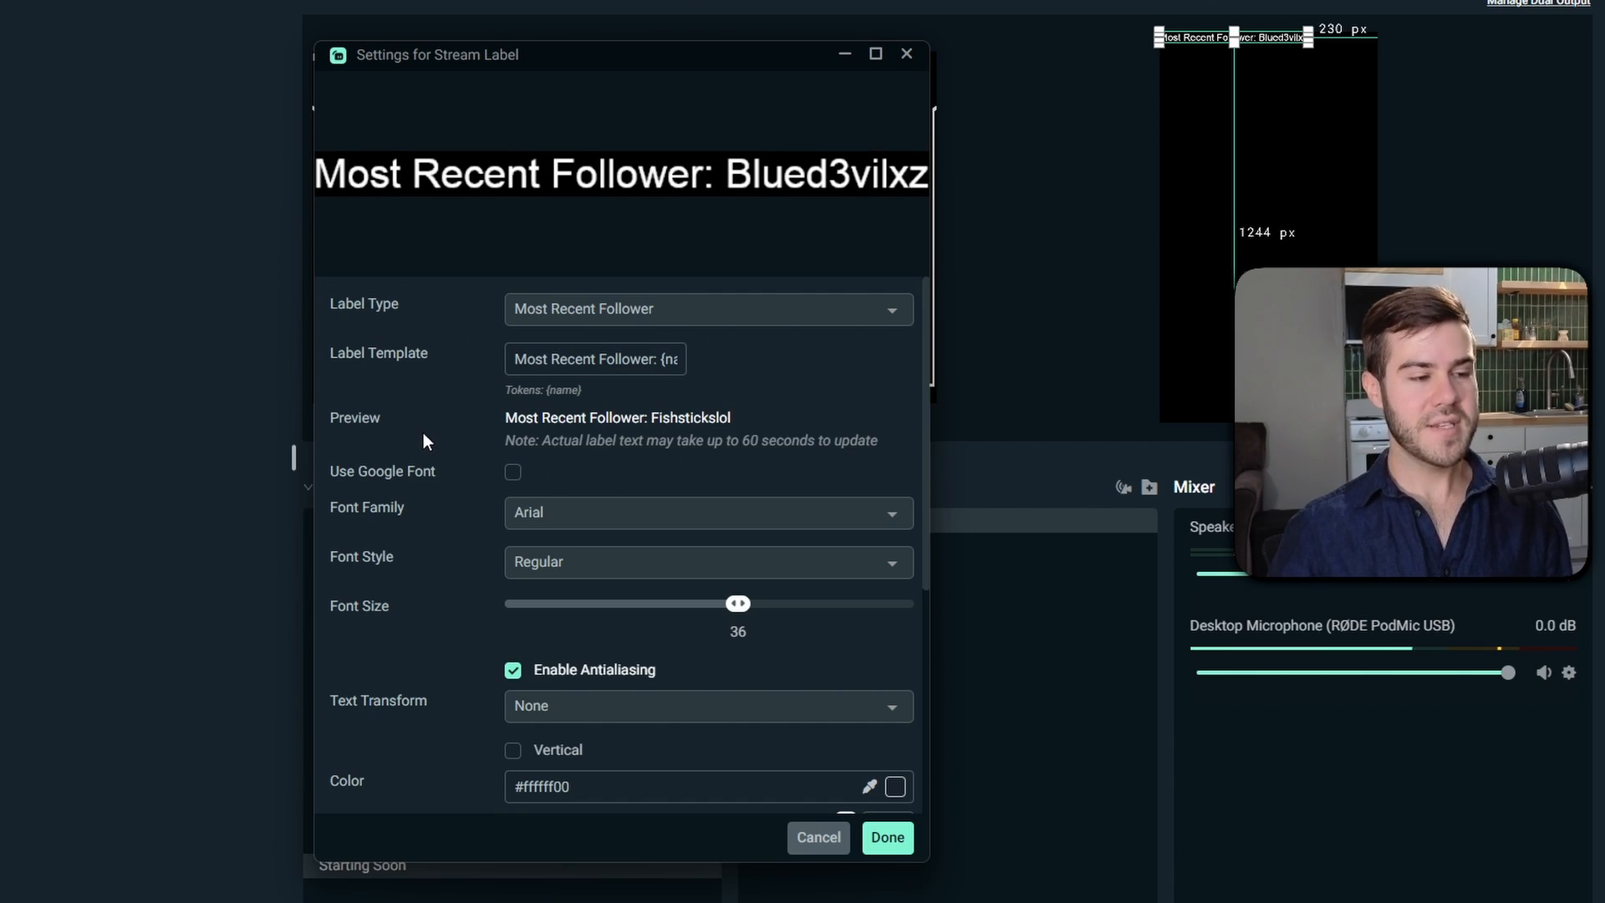
# Enable Google fonts for the label and set the font family to Acme.
pyautogui.click(513, 473)
pyautogui.click(629, 512)
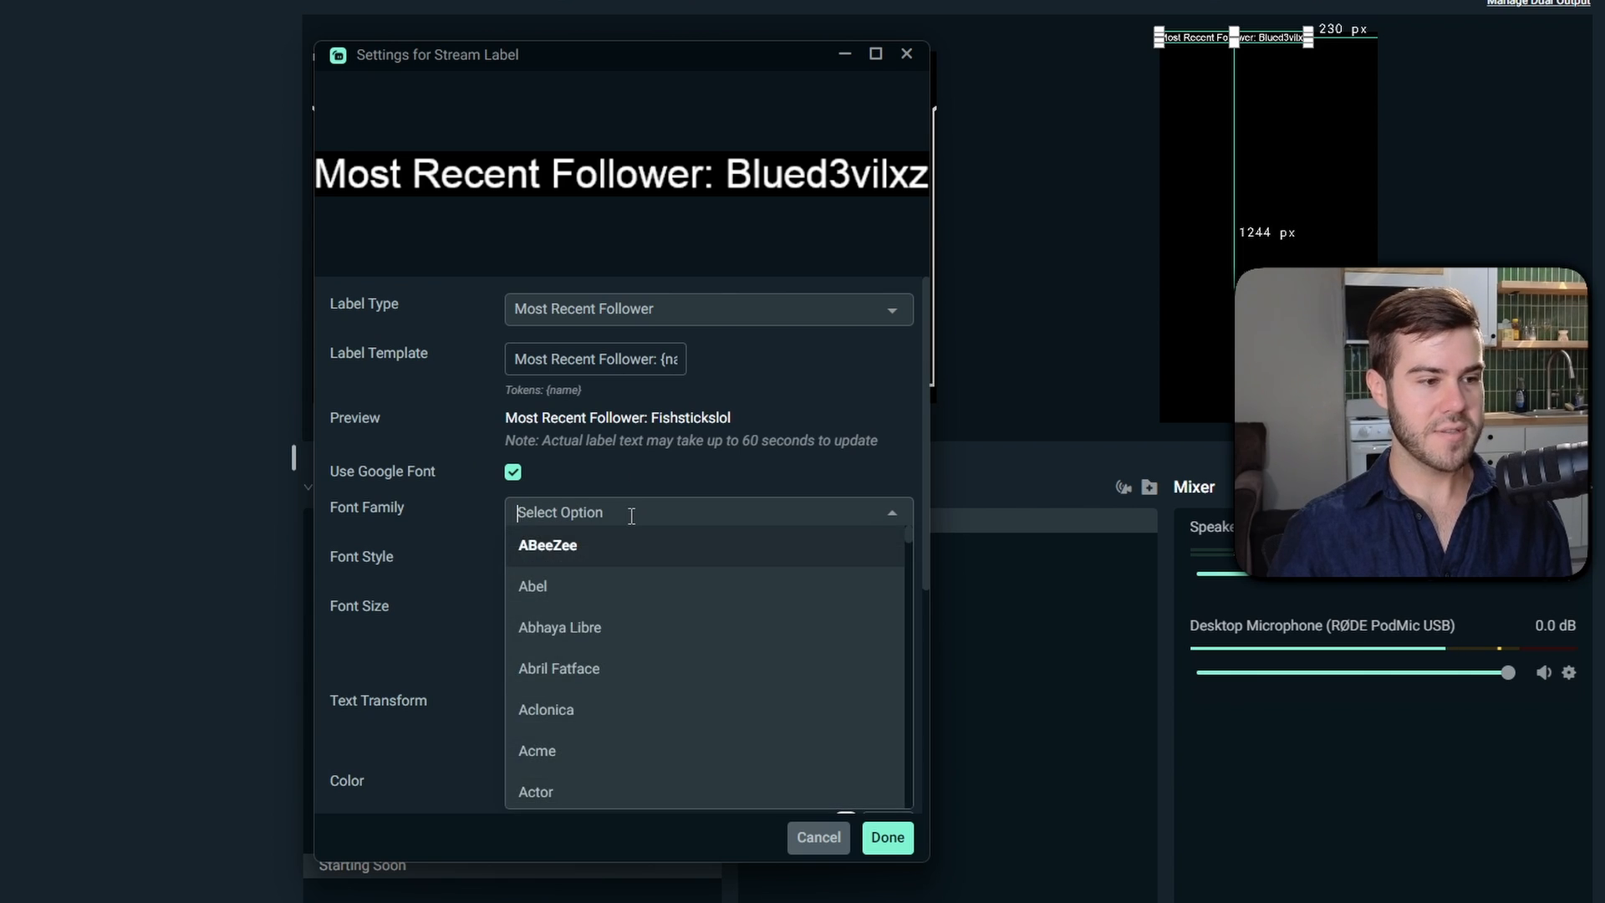
pyautogui.scroll(-2, 635, 564)
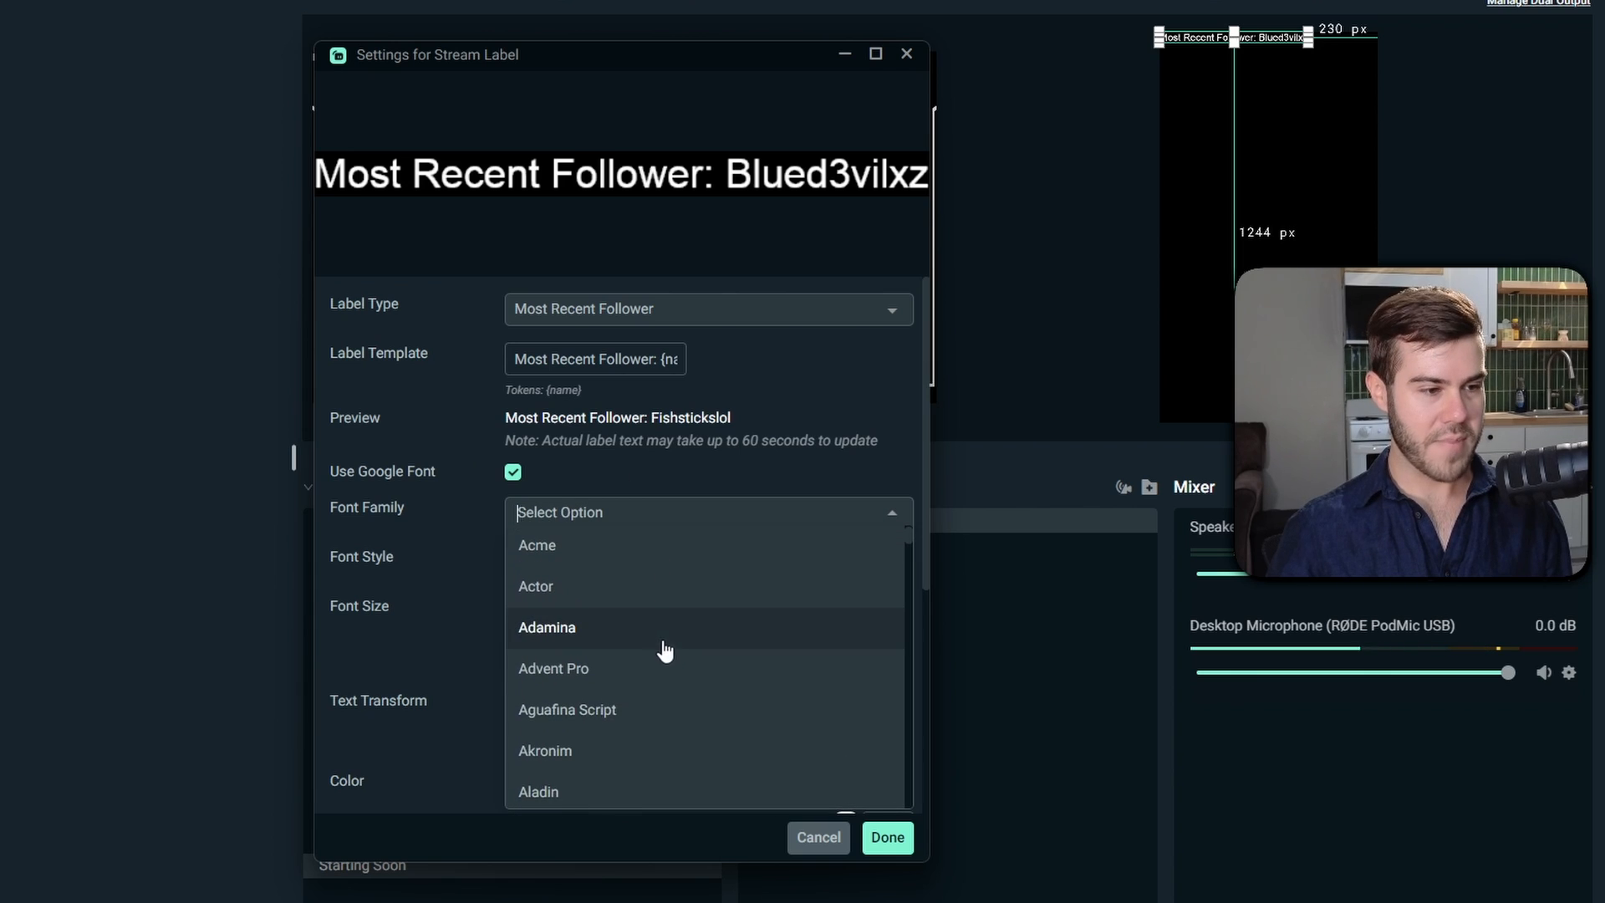
pyautogui.click(590, 553)
# Move the label settings window clear of the scene preview and set the font size to 72.
pyautogui.scroll(-2, 435, 564)
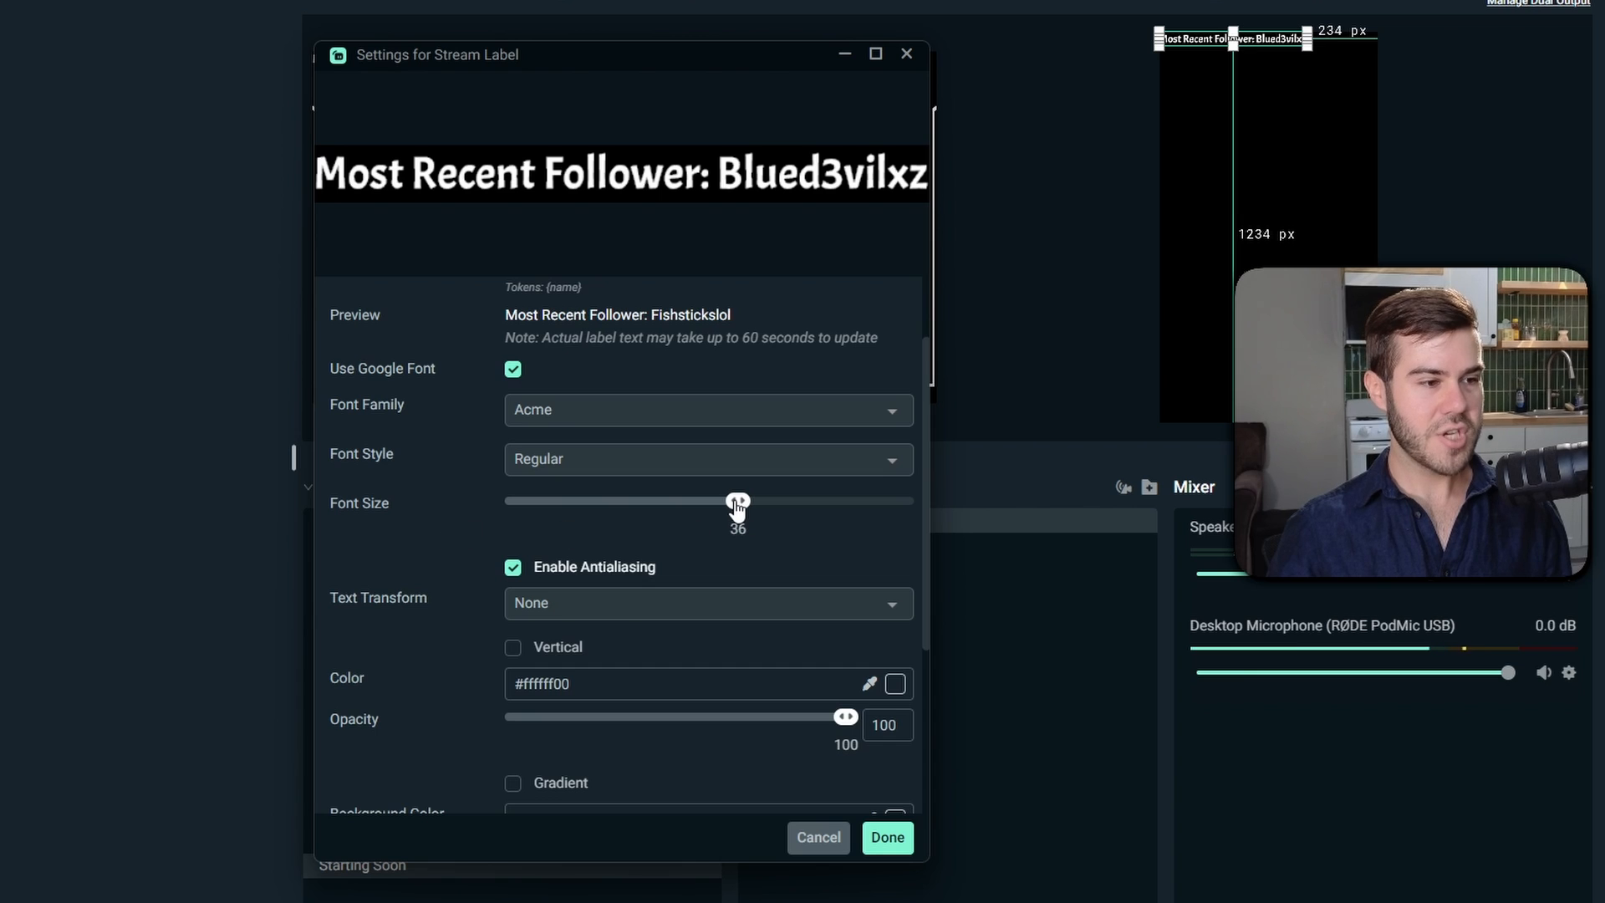
pyautogui.moveTo(733, 60); pyautogui.dragTo(676, 183)
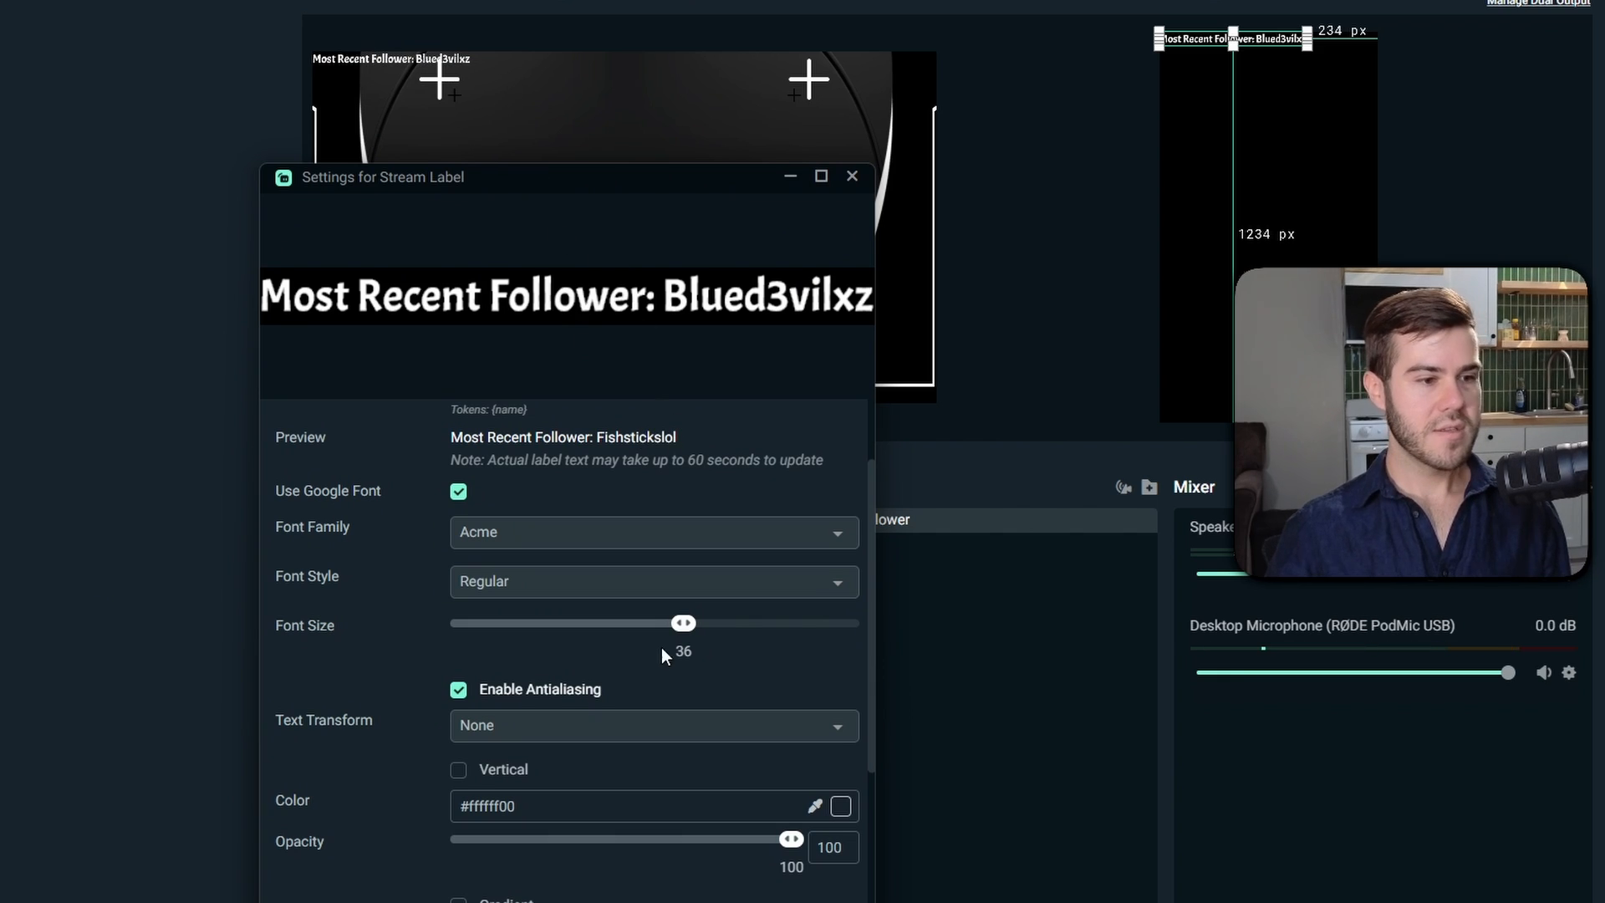
pyautogui.moveTo(683, 624); pyautogui.dragTo(780, 633)
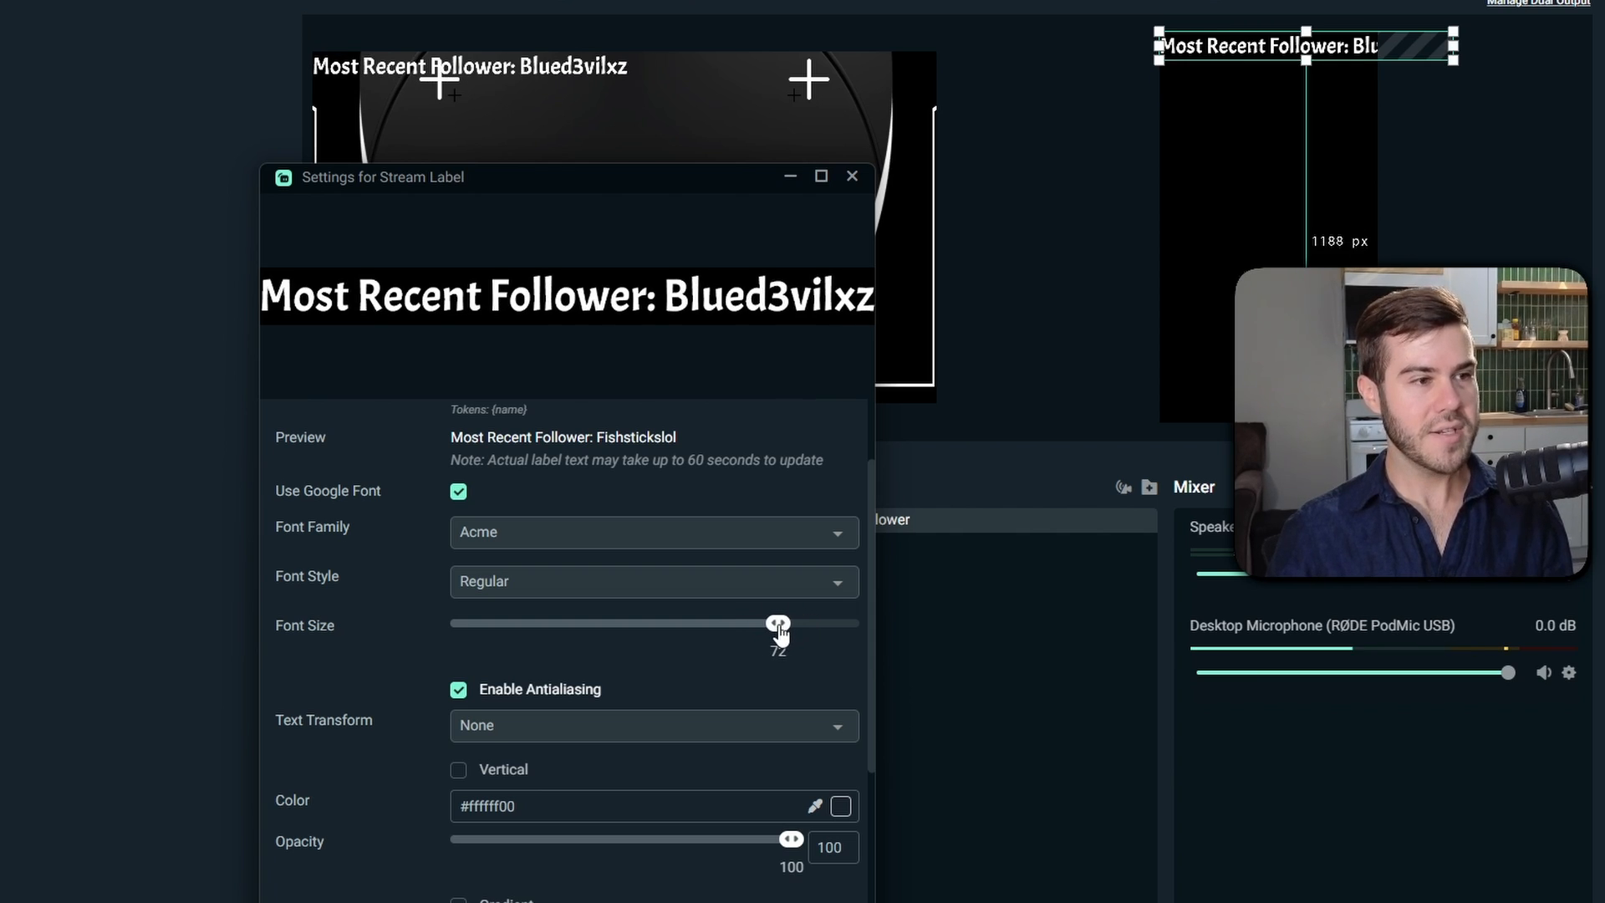
# Set the label's font size to 14 and finish the stream label settings.
pyautogui.moveTo(667, 179); pyautogui.dragTo(675, 124)
pyautogui.moveTo(620, 568); pyautogui.dragTo(606, 577)
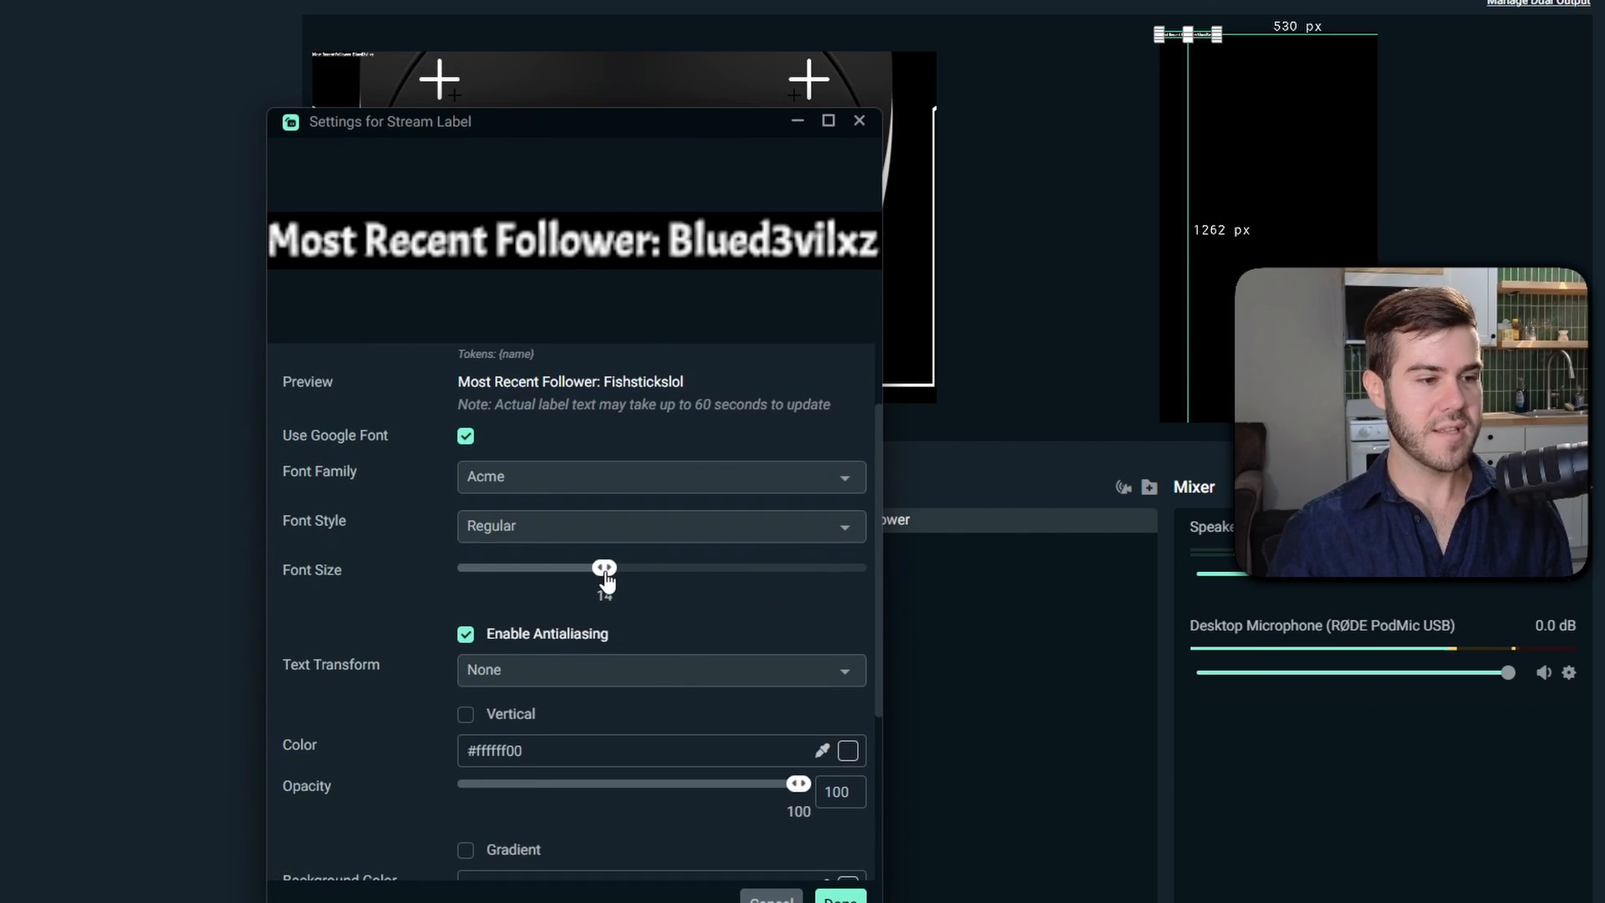
pyautogui.click(840, 901)
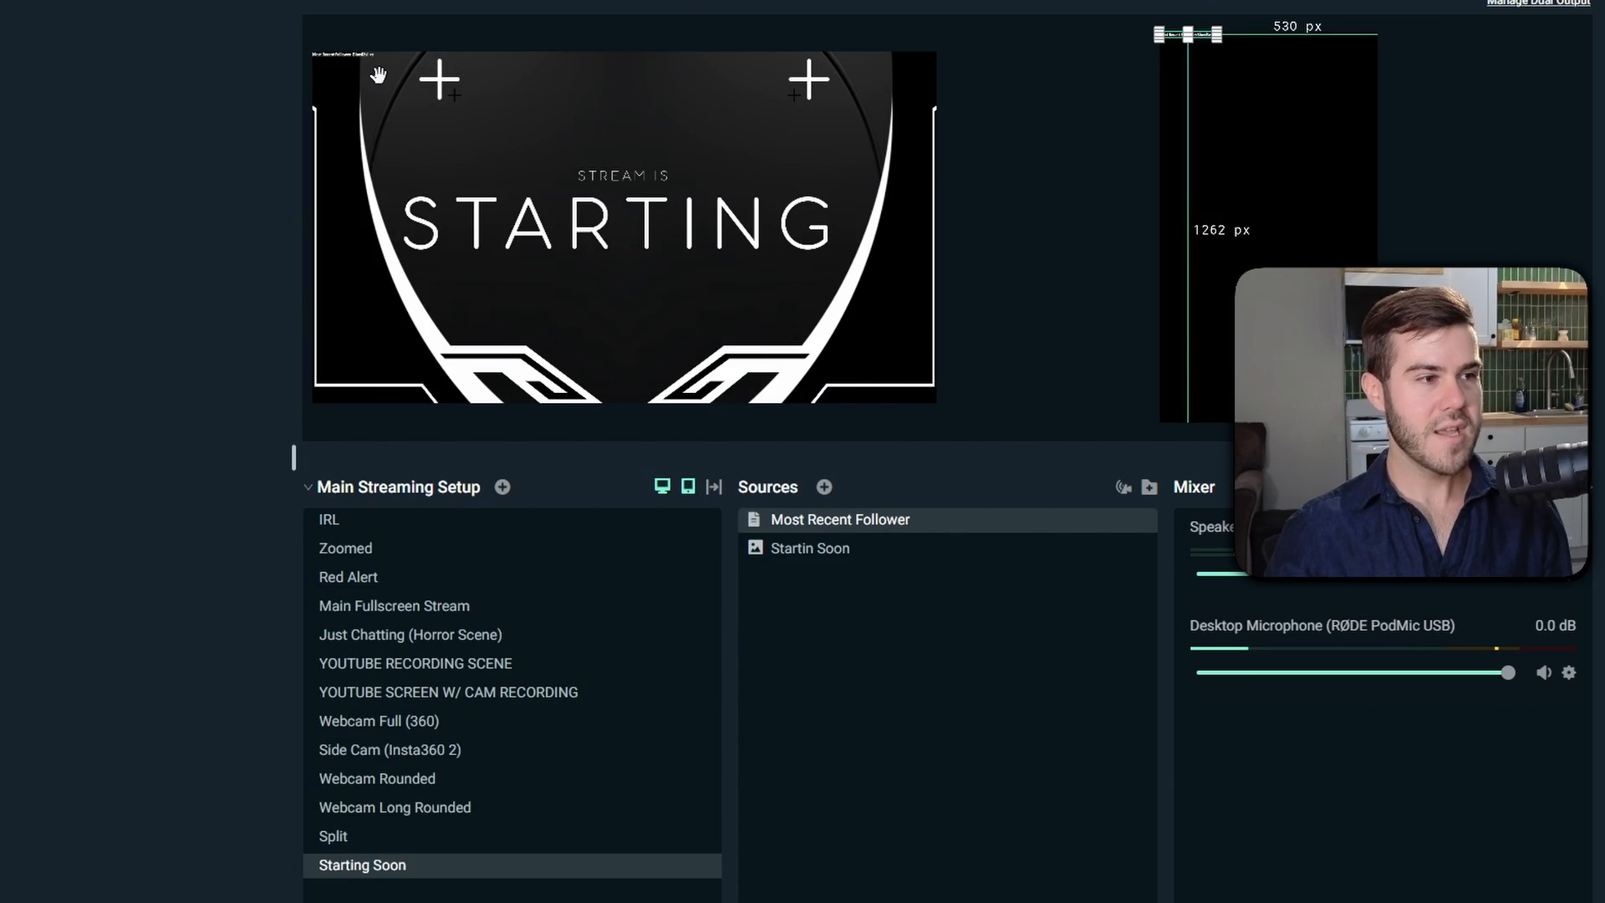
# Try enlarging the most recent follower label directly on the horizontal canvas and undo the resize.
pyautogui.click(350, 53)
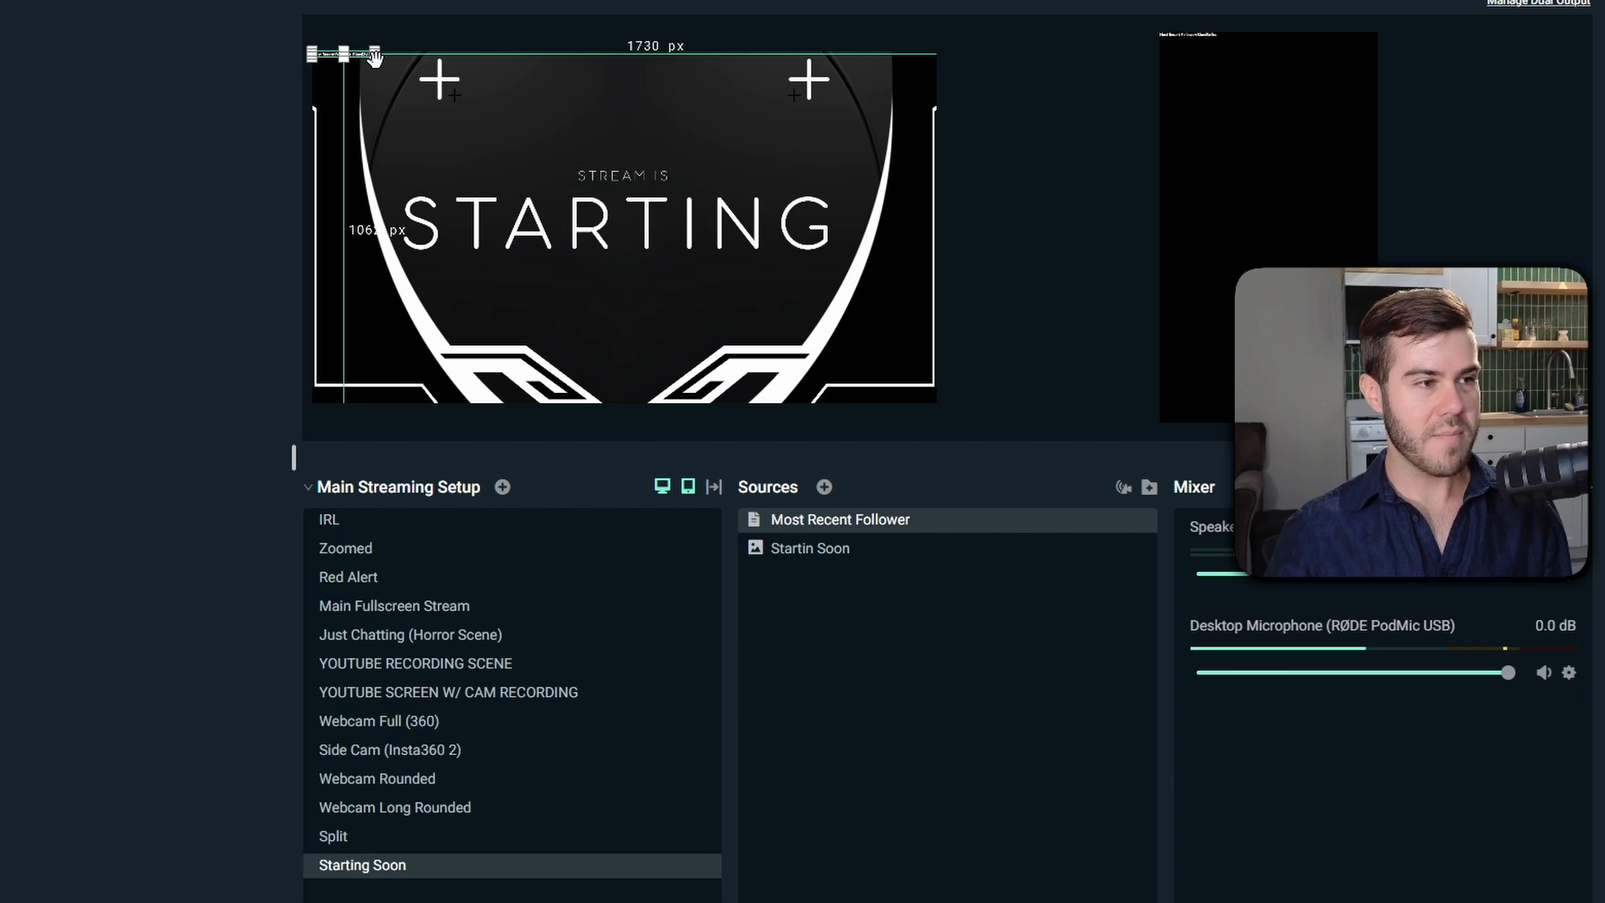
pyautogui.moveTo(374, 56); pyautogui.dragTo(514, 204)
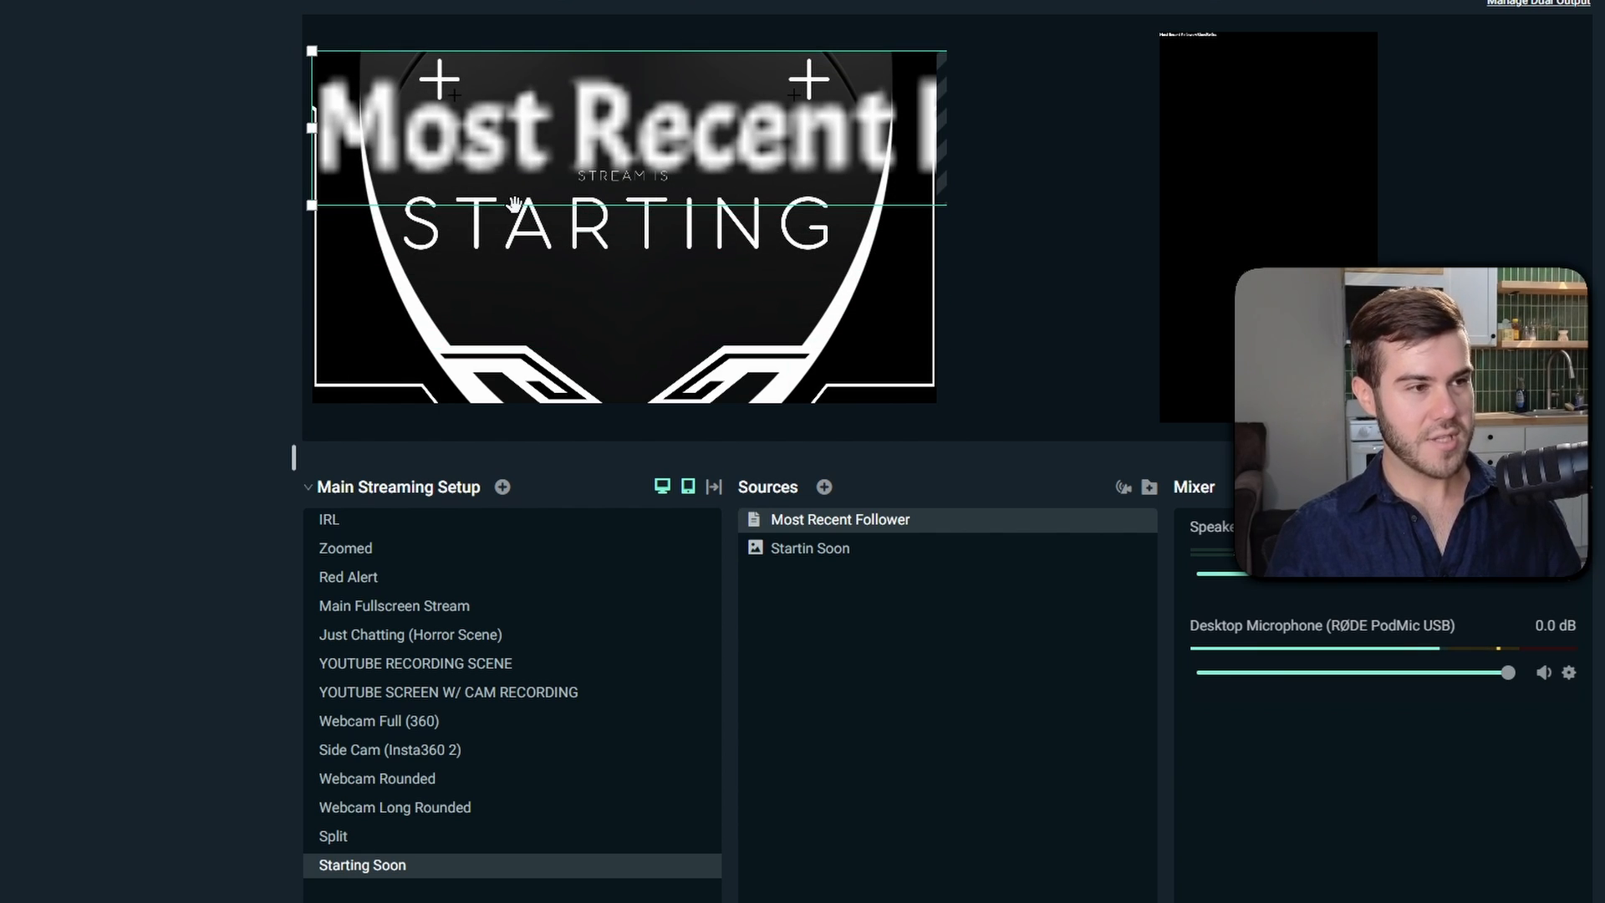
pyautogui.hotkey('ctrl', 'z')
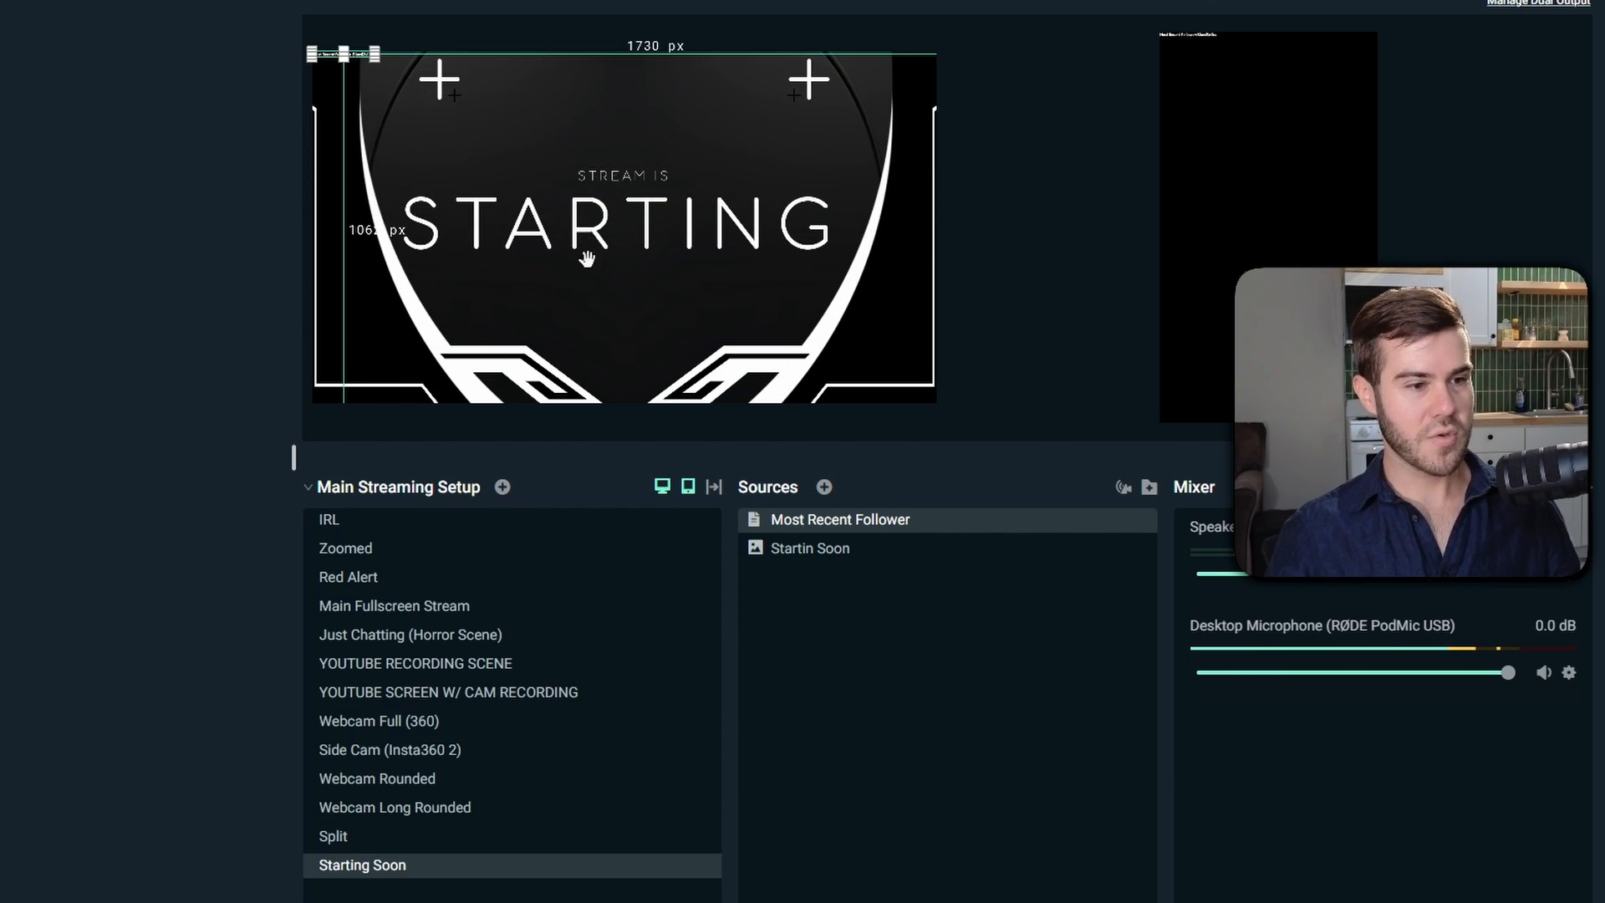
# Reopen the most recent follower label's settings, clear of the scene preview, and set the font size to 72.
pyautogui.doubleClick(820, 520)
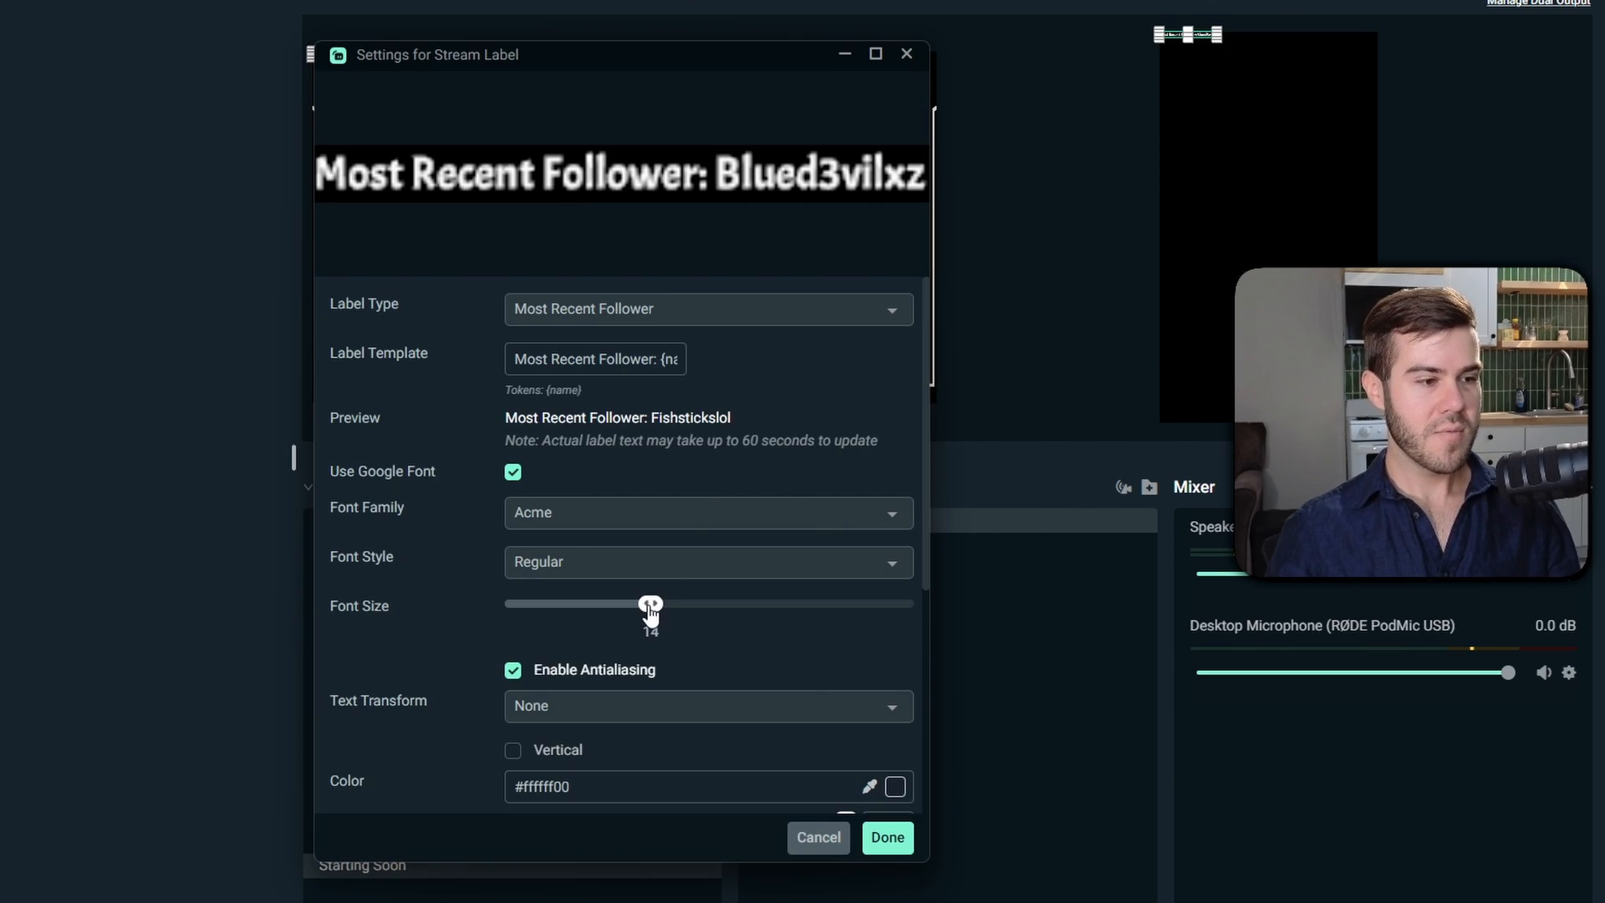
pyautogui.moveTo(651, 606); pyautogui.dragTo(826, 606)
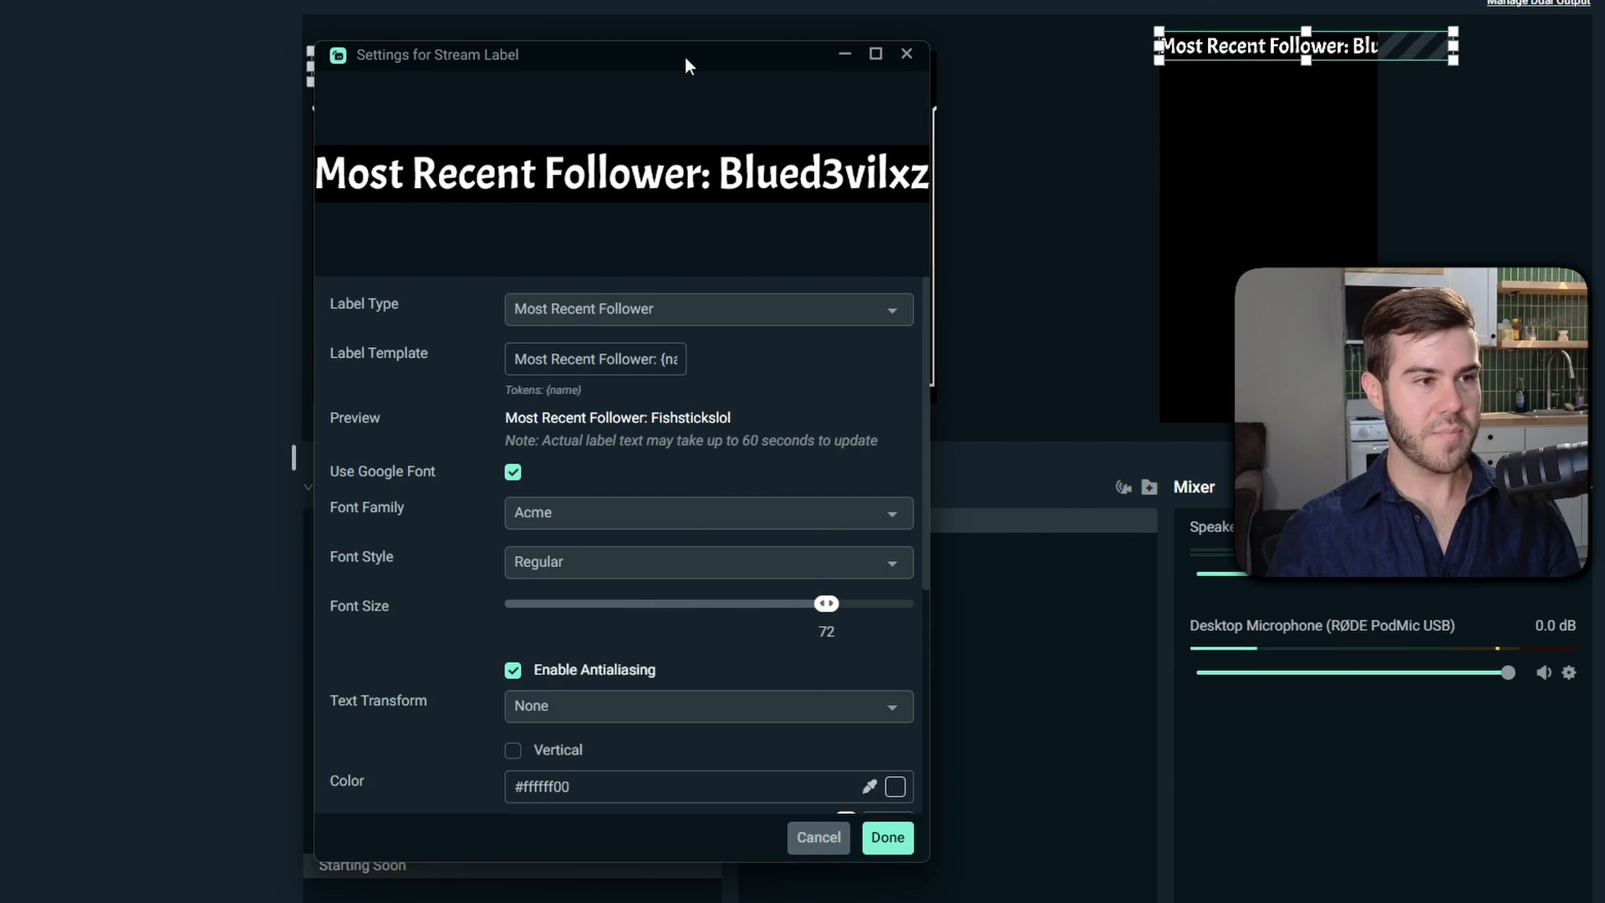
pyautogui.moveTo(685, 56); pyautogui.dragTo(696, 257)
pyautogui.moveTo(837, 803); pyautogui.dragTo(888, 804)
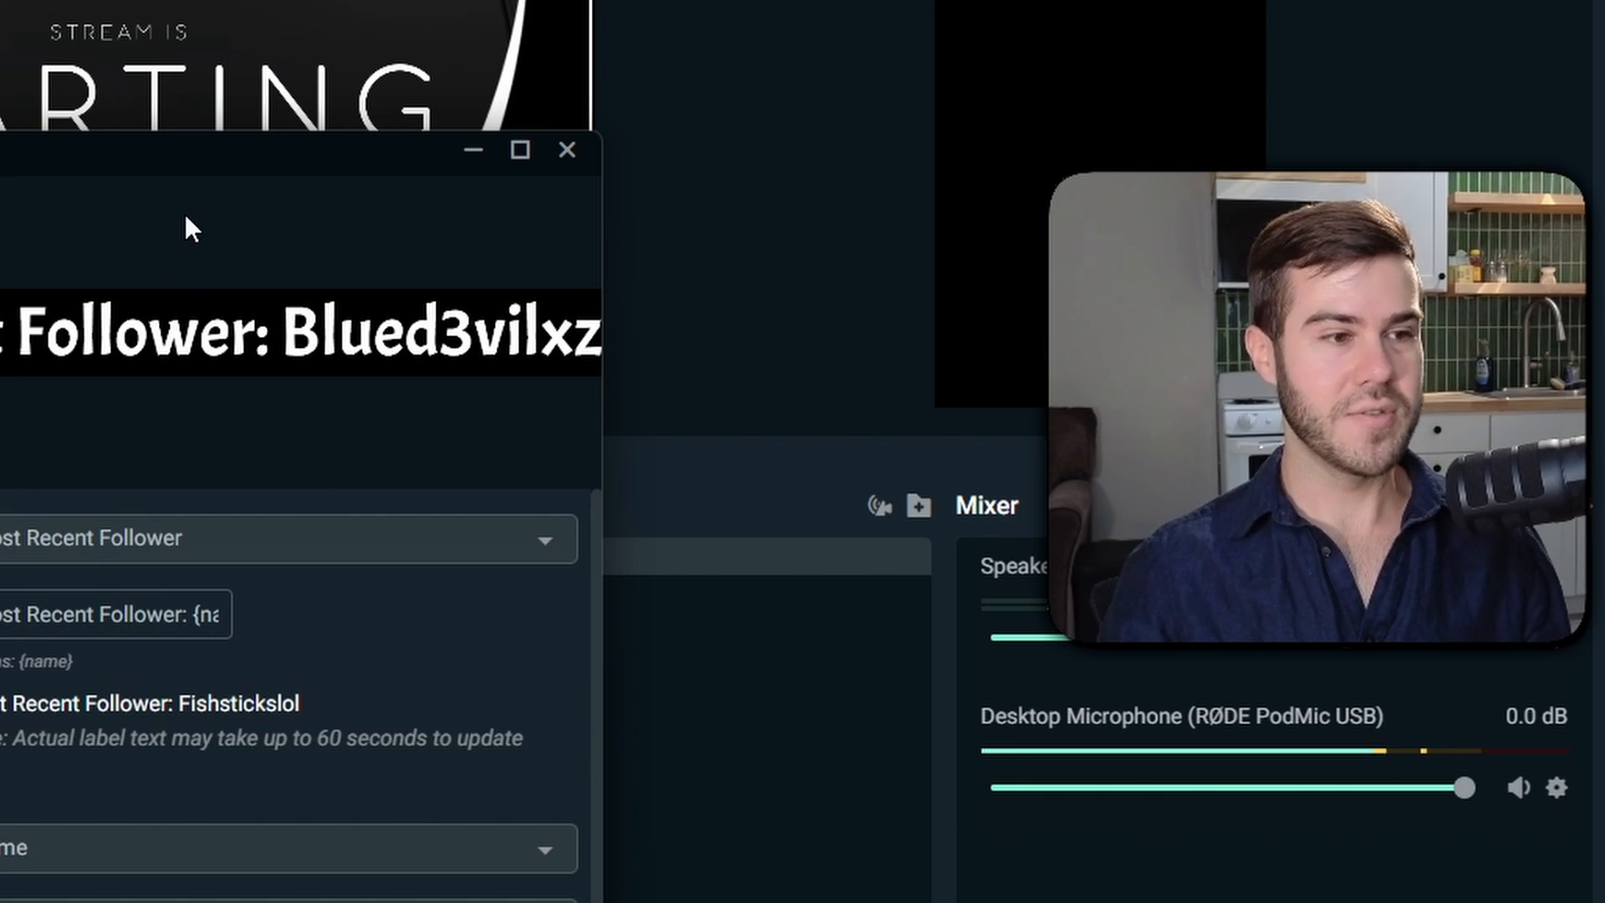
pyautogui.moveTo(197, 155); pyautogui.dragTo(275, 0)
pyautogui.moveTo(727, 138); pyautogui.dragTo(717, 129)
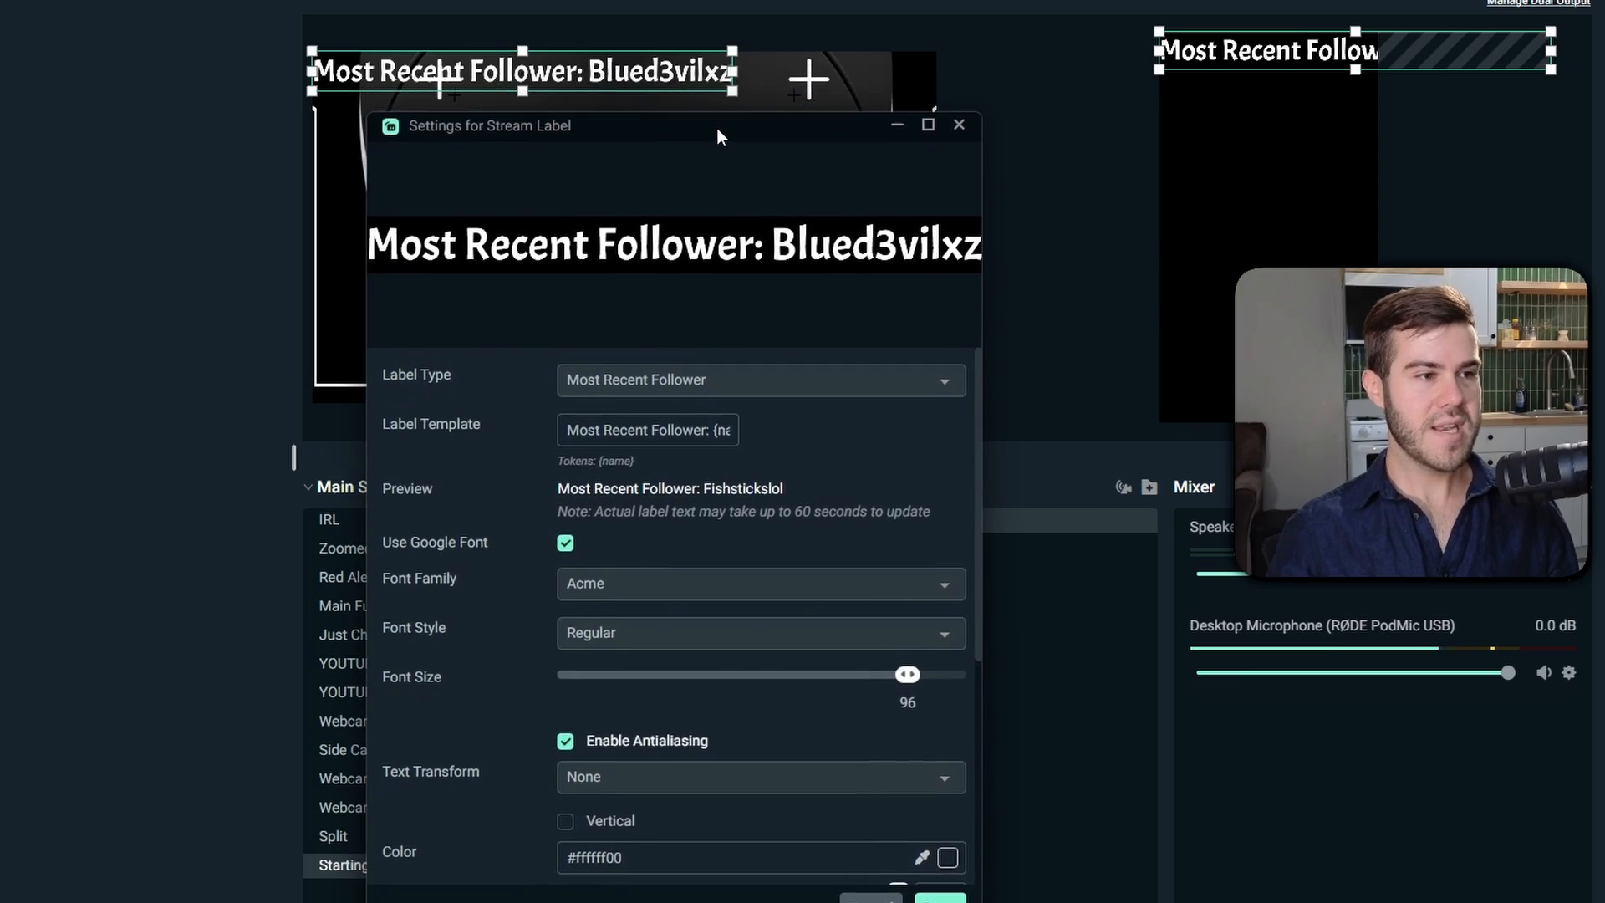
pyautogui.moveTo(892, 675); pyautogui.dragTo(879, 676)
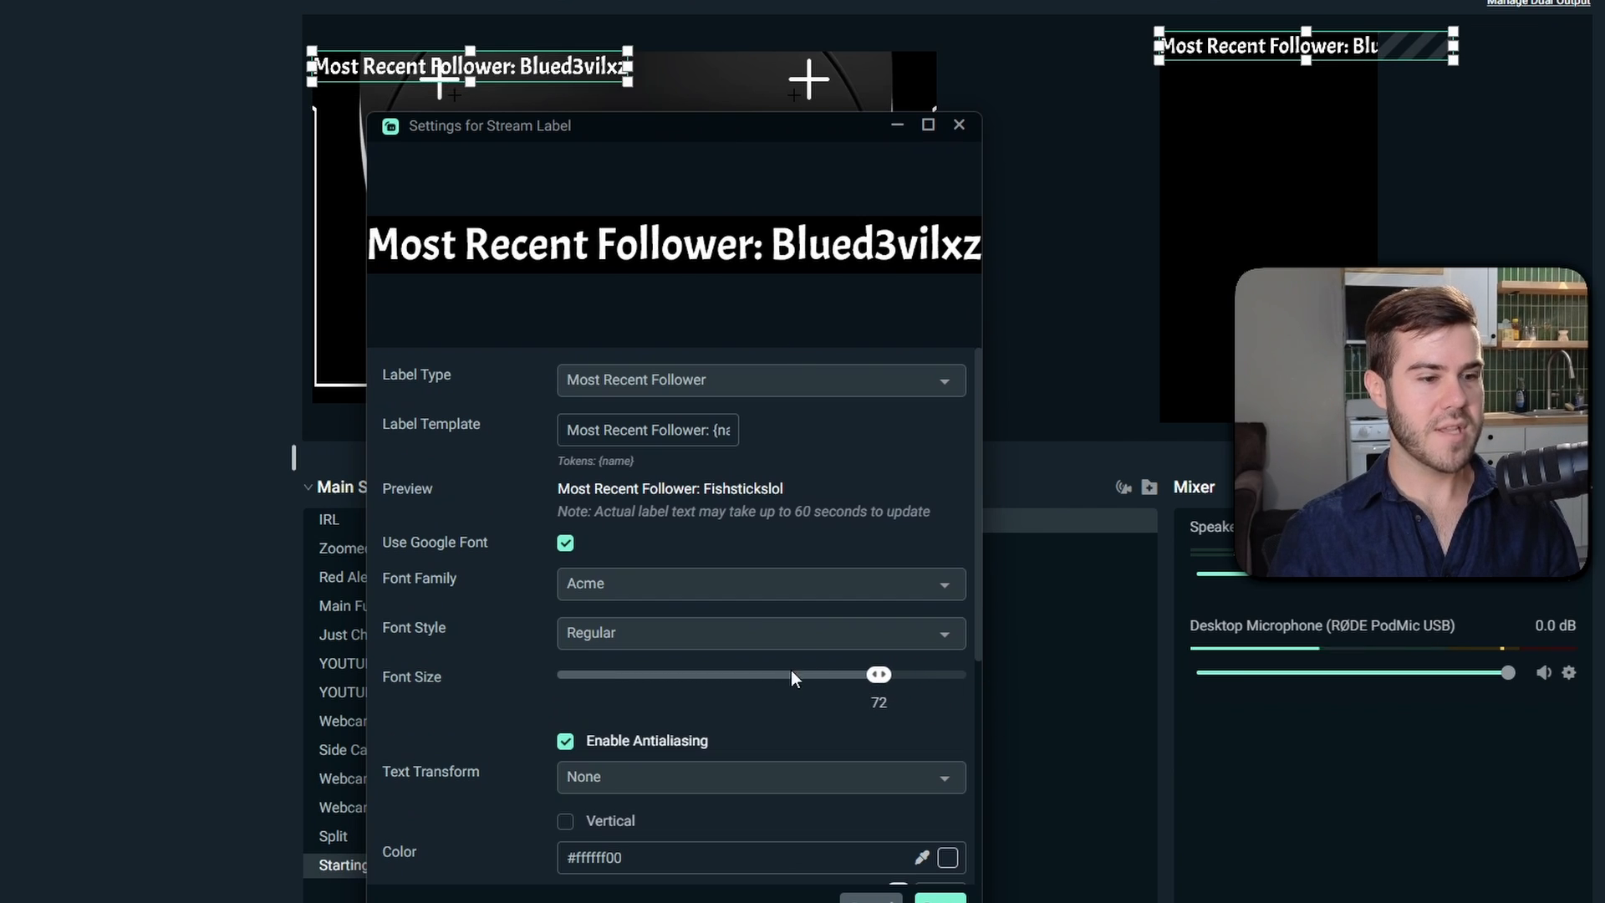
# Try the Uppercase and Start Case text transforms on the label and return the setting to None.
pyautogui.scroll(-5, 494, 553)
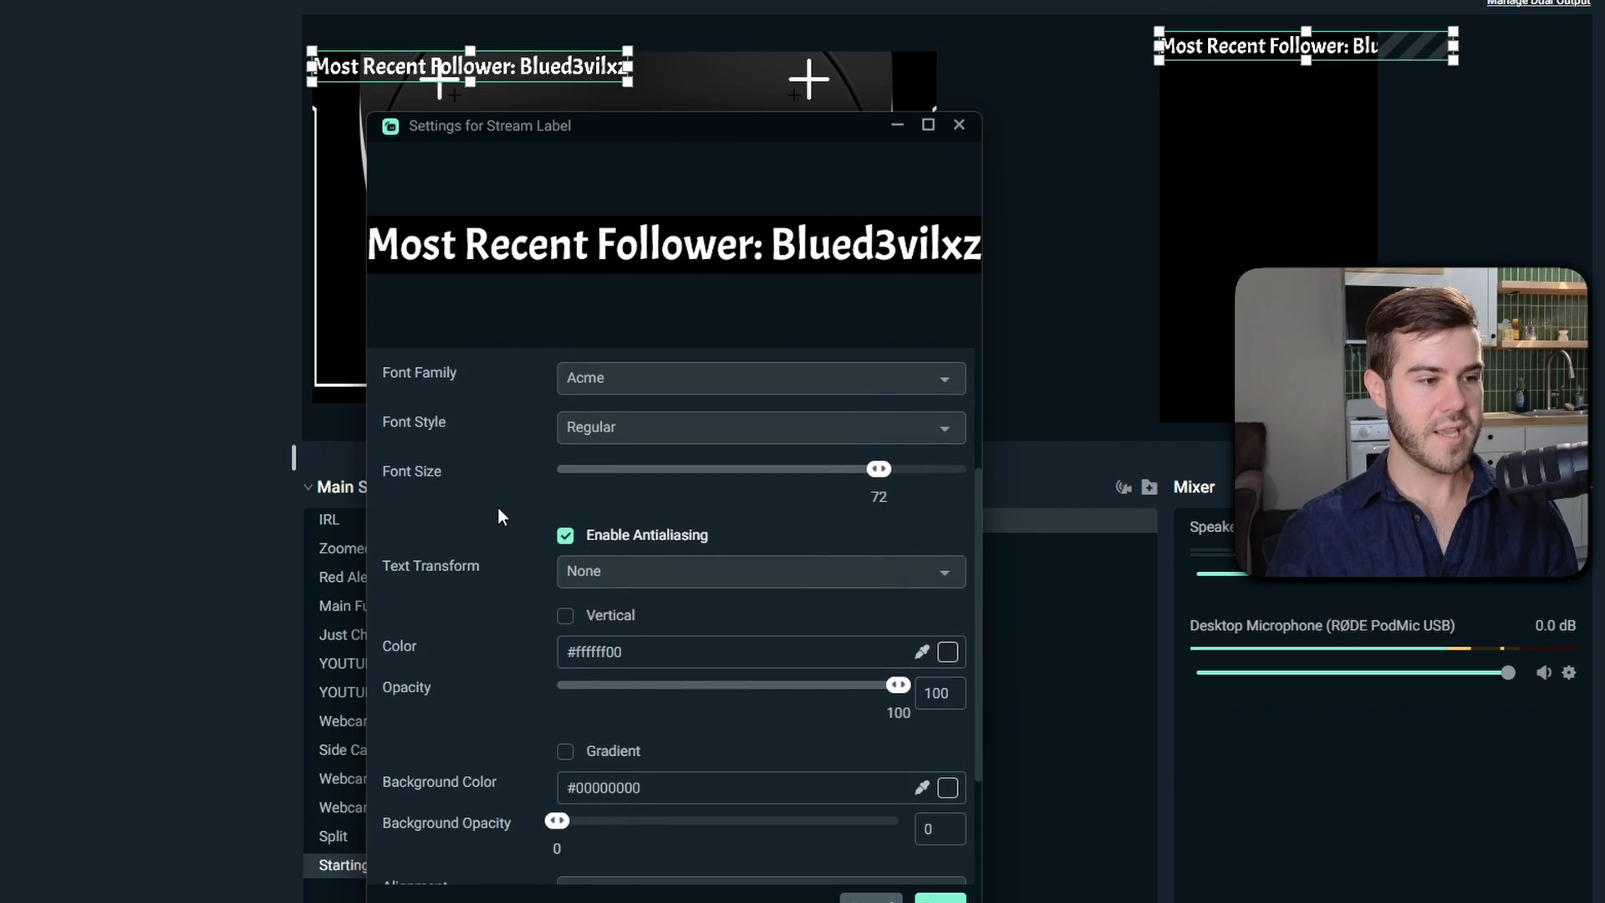
pyautogui.click(631, 480)
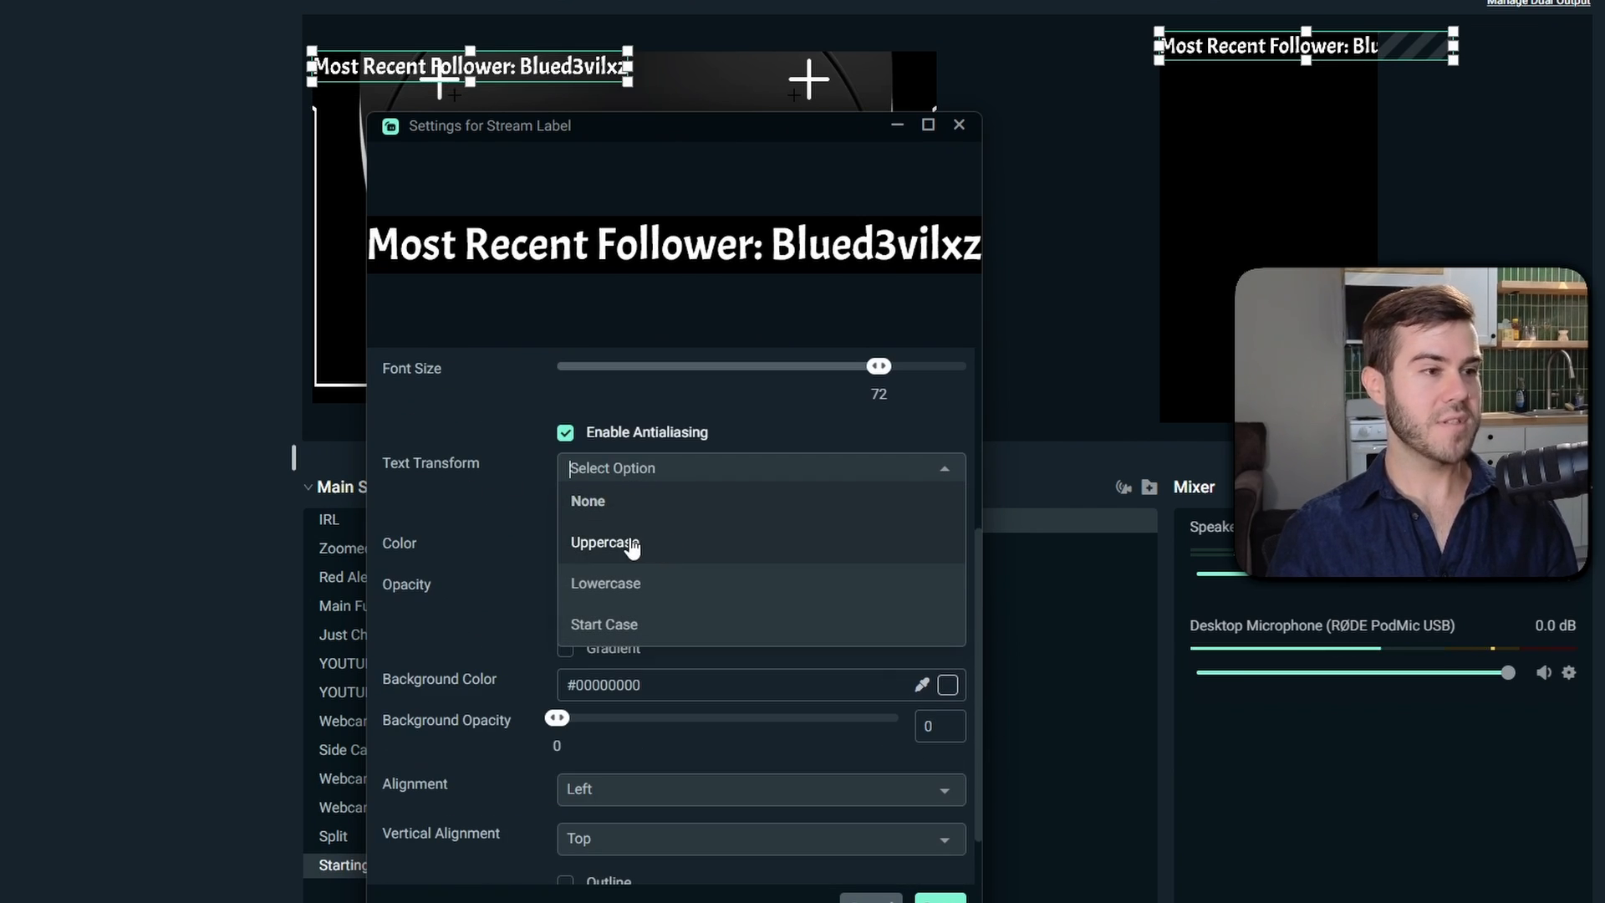
pyautogui.click(687, 553)
pyautogui.click(650, 481)
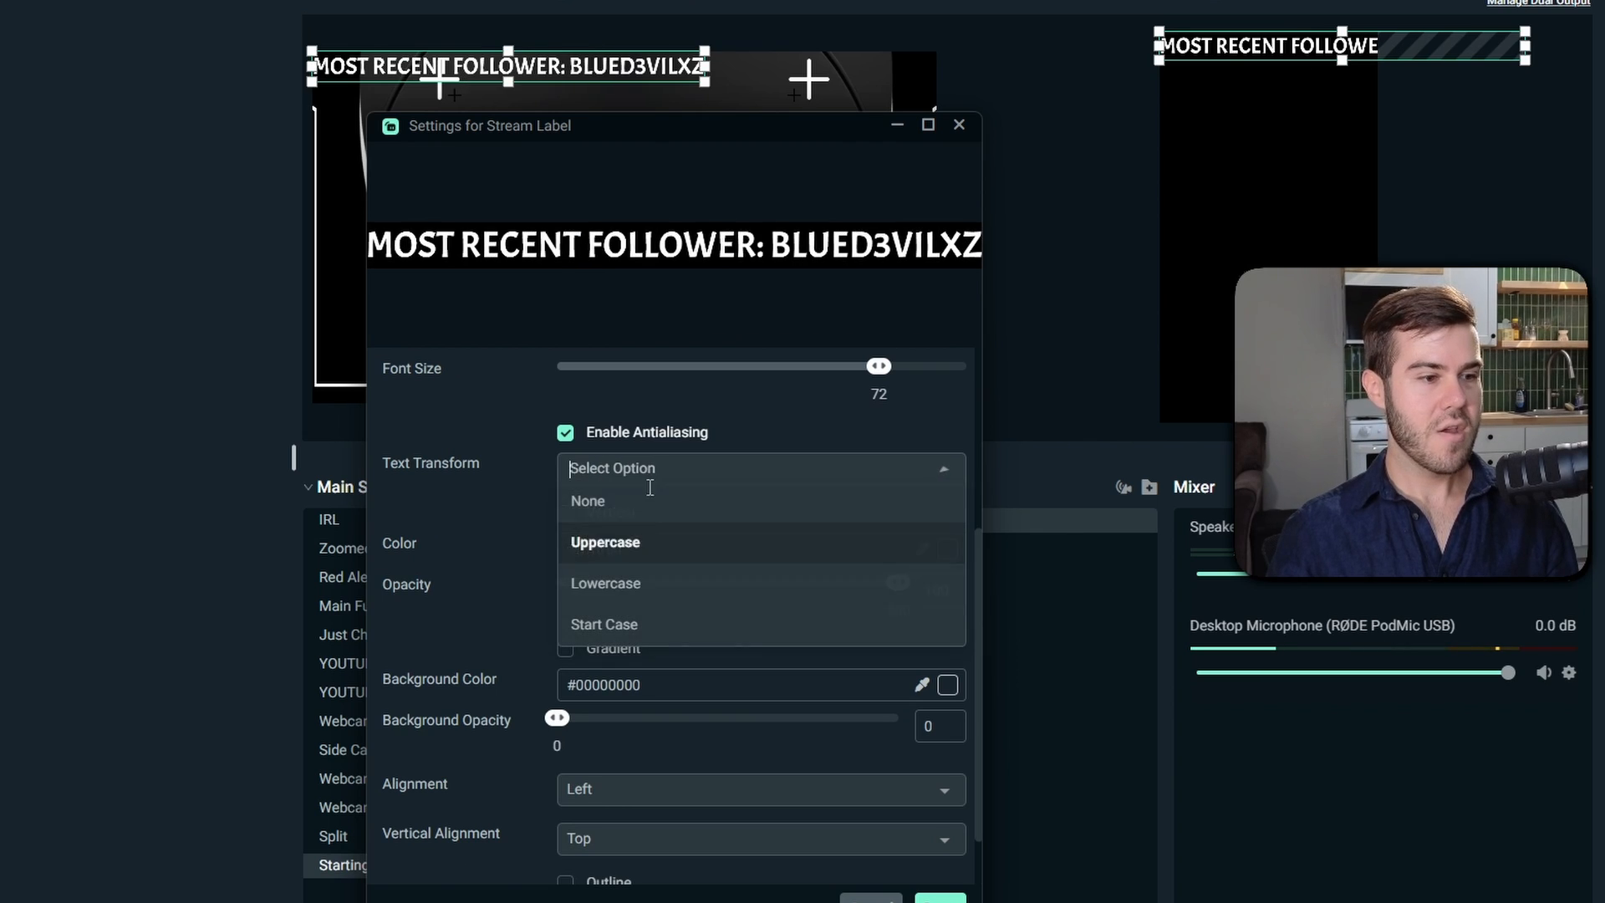
pyautogui.click(649, 626)
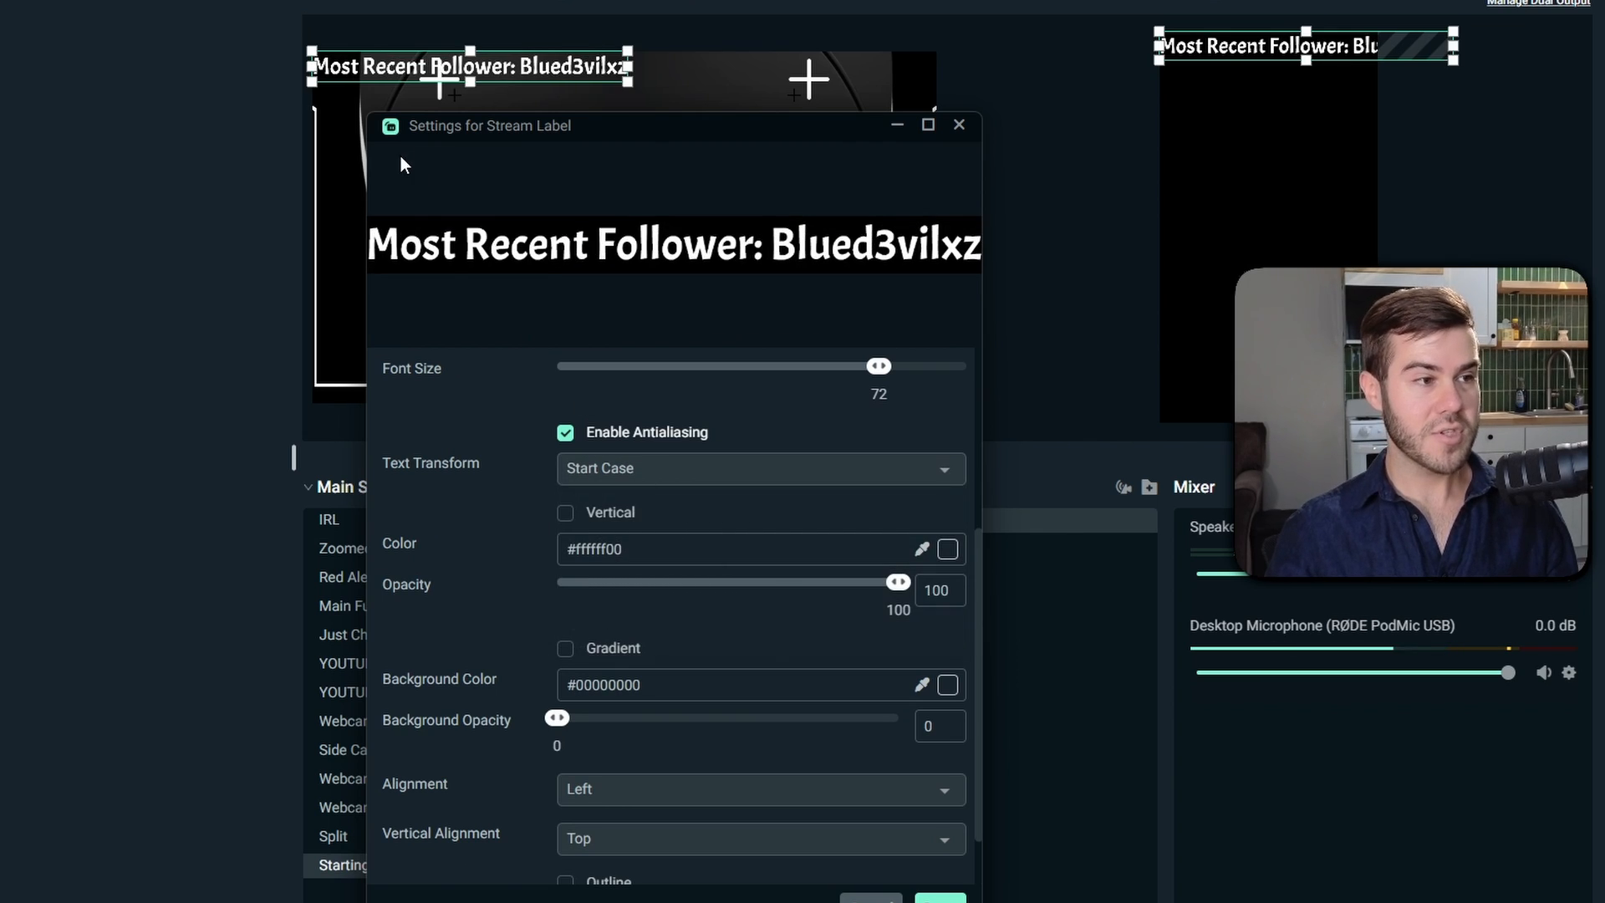
pyautogui.click(676, 471)
pyautogui.click(693, 510)
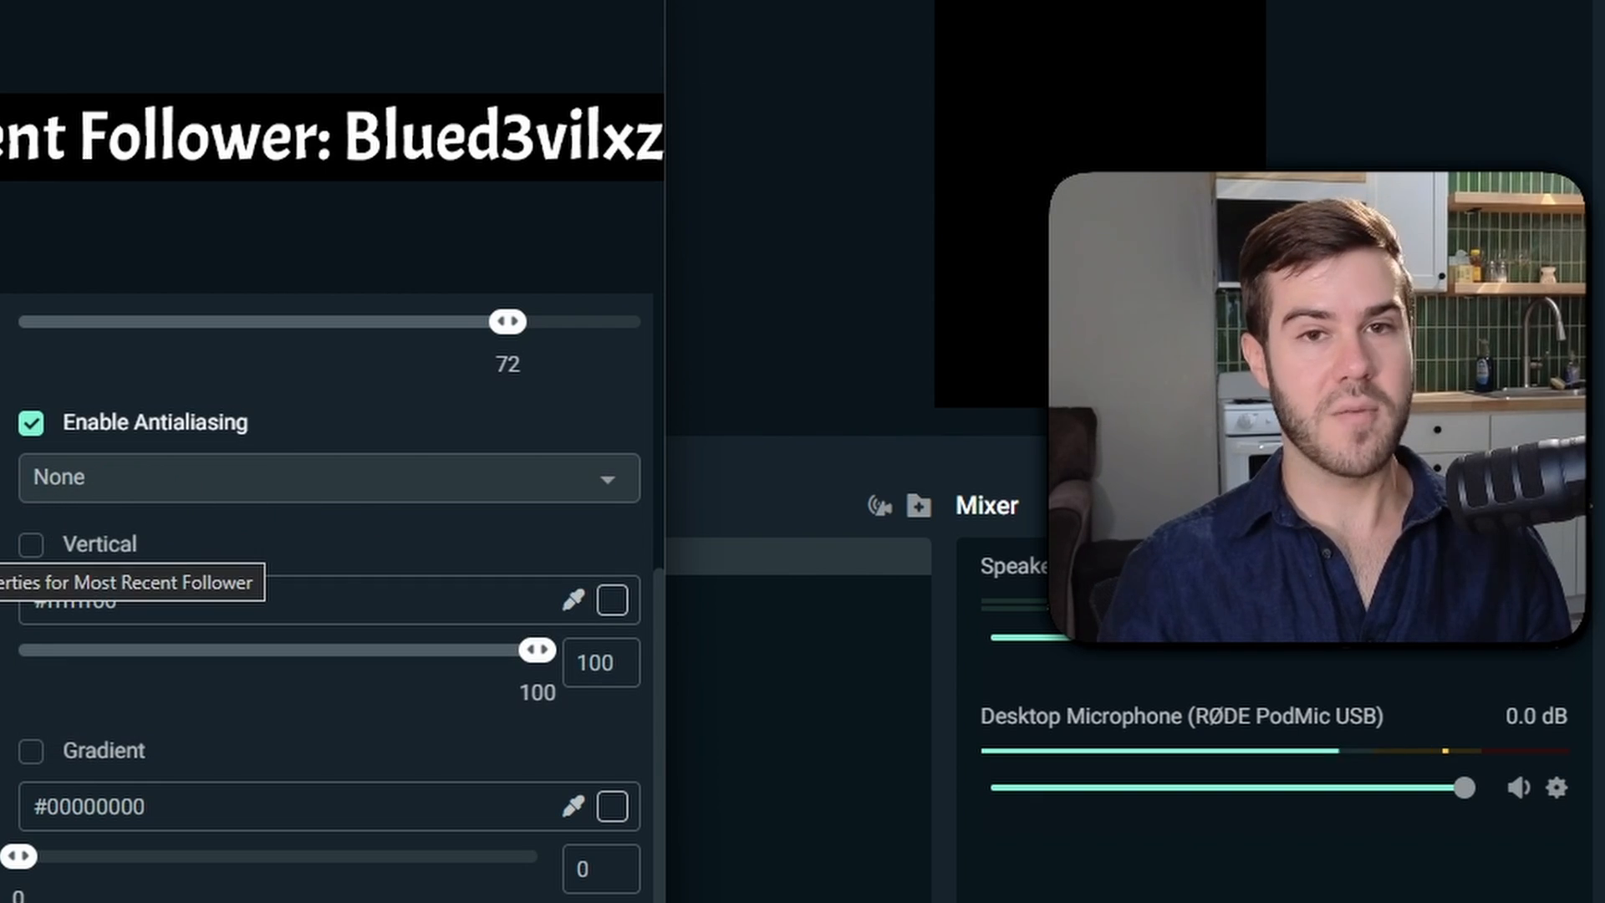
# Enable the label's text outline and set the outline color to black (#000000ff).
pyautogui.scroll(-2, 147, 543)
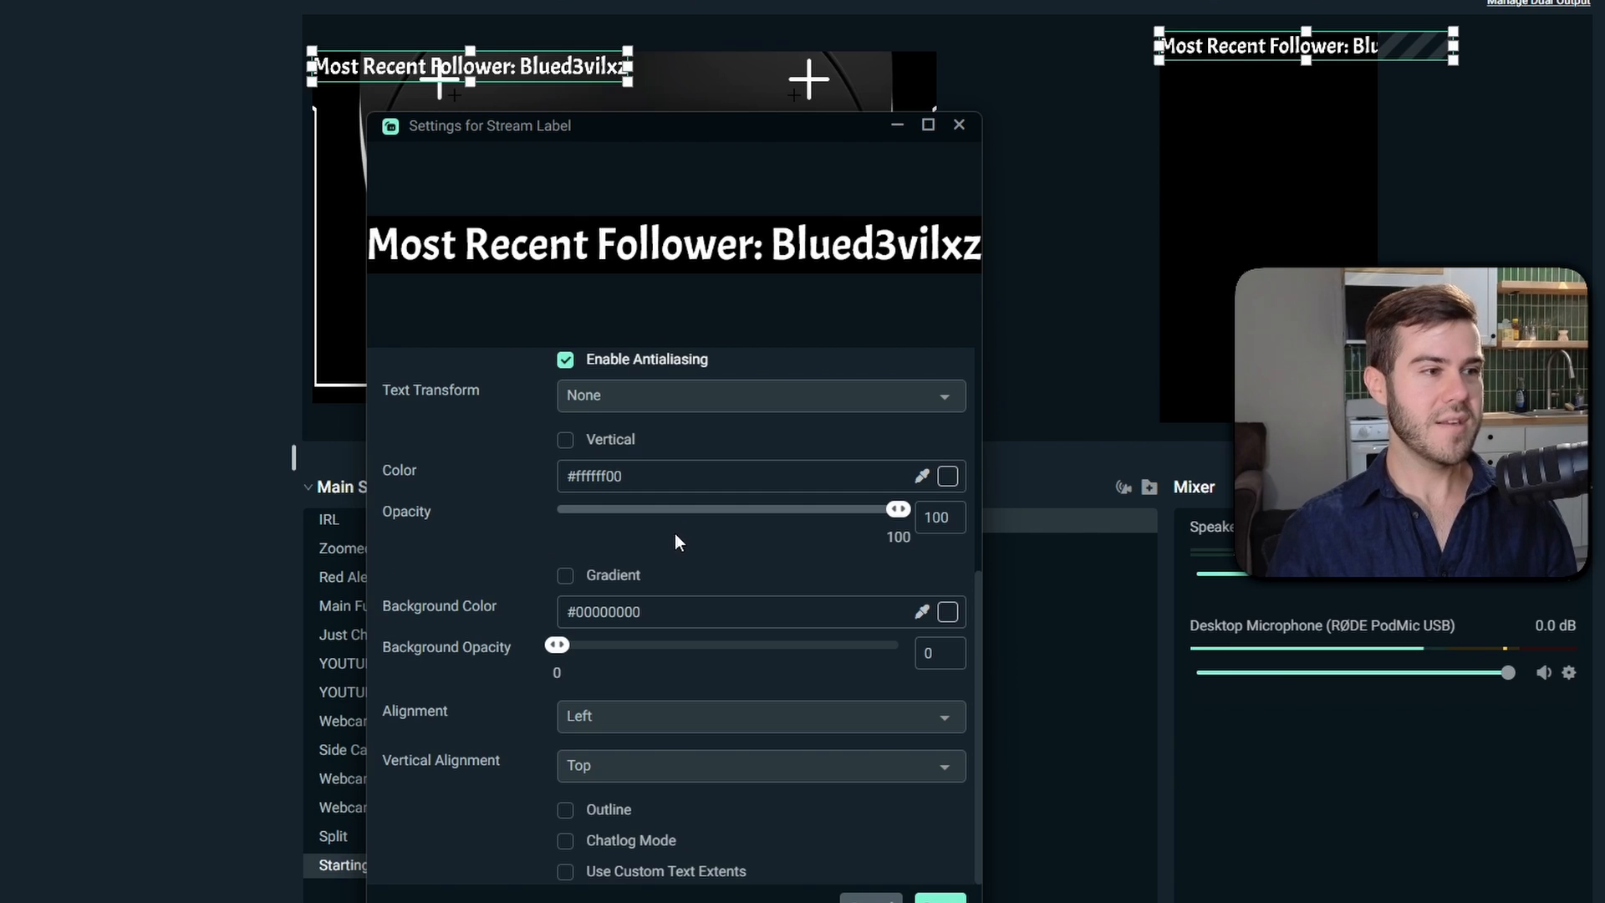
pyautogui.moveTo(713, 128)
pyautogui.mouseDown()
pyautogui.moveTo(762, 264)
pyautogui.moveTo(725, 124)
pyautogui.mouseUp()
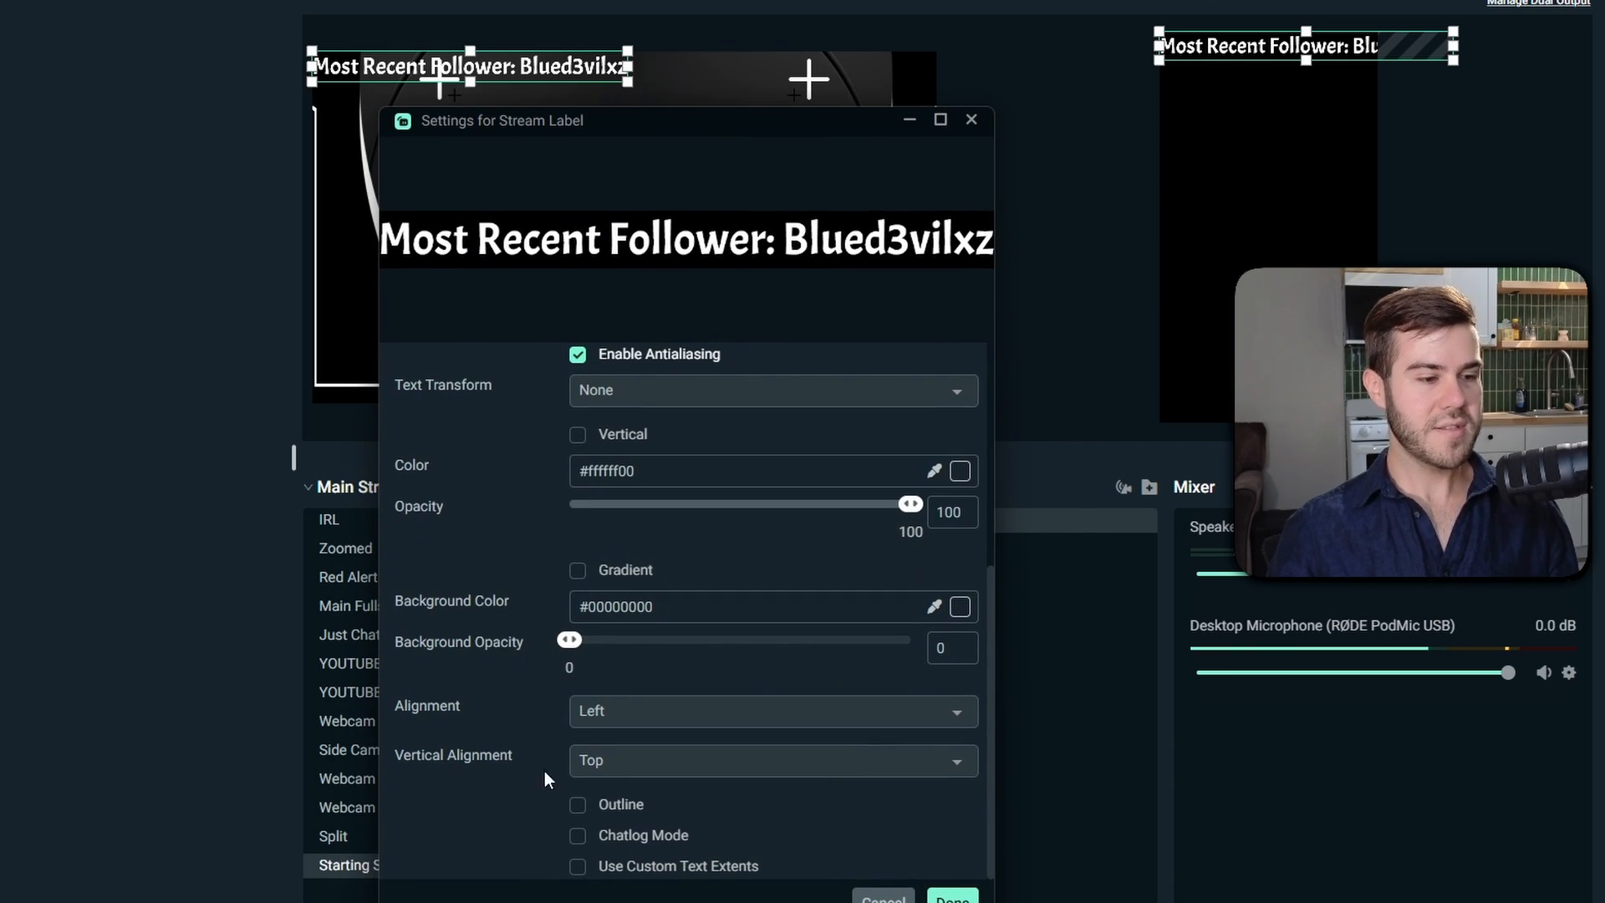
pyautogui.click(578, 805)
pyautogui.scroll(-3, 494, 709)
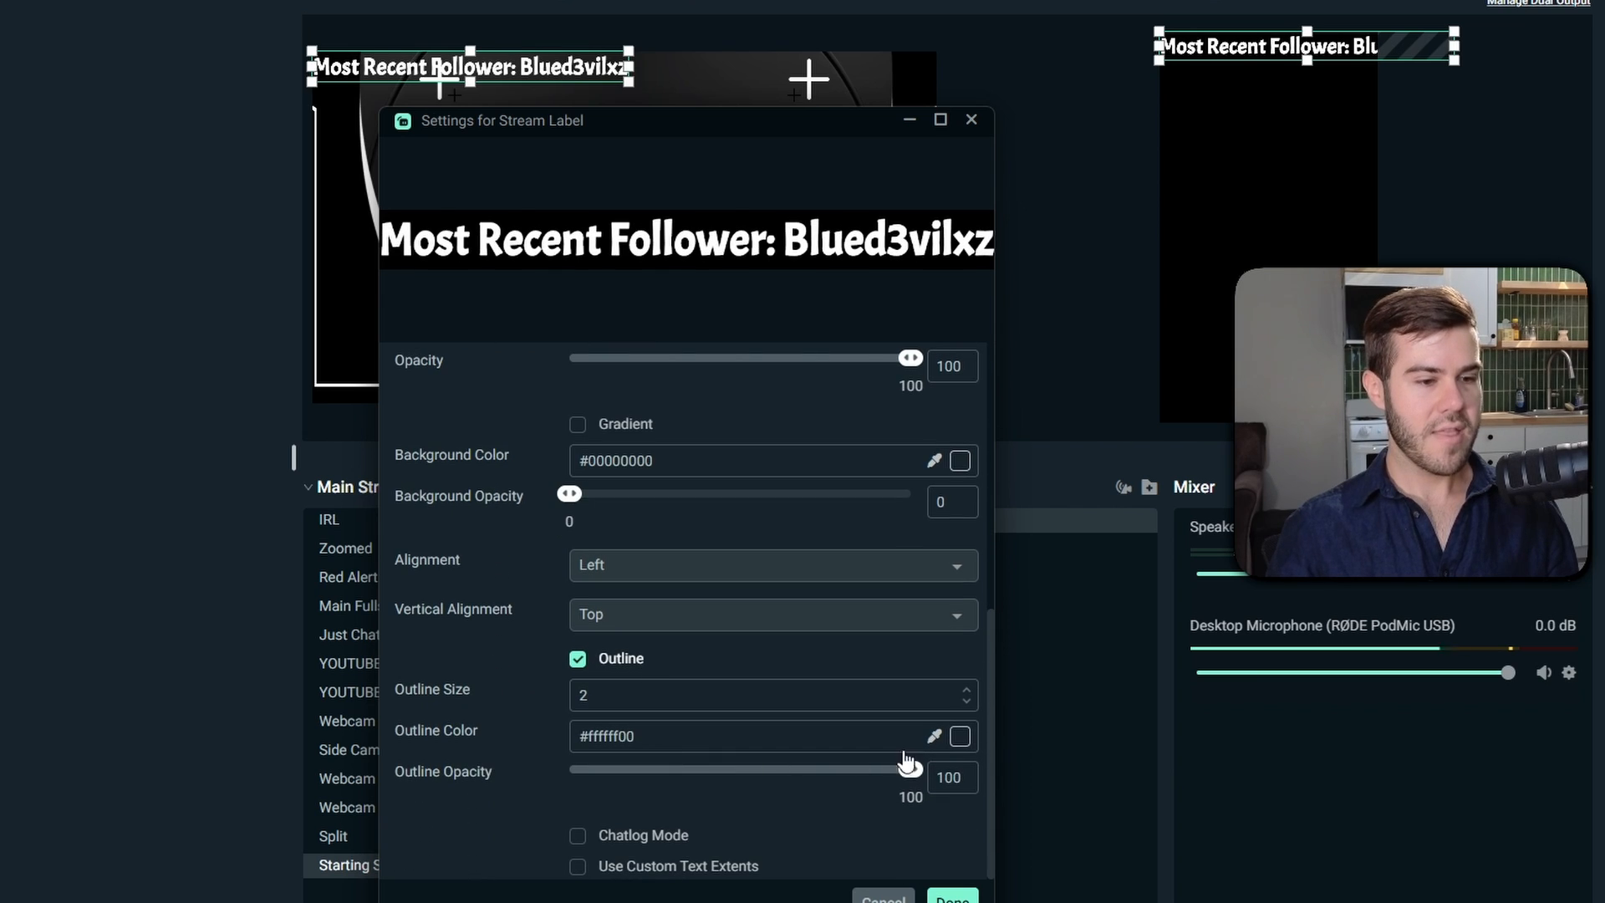
pyautogui.click(961, 737)
pyautogui.scroll(-6, 646, 762)
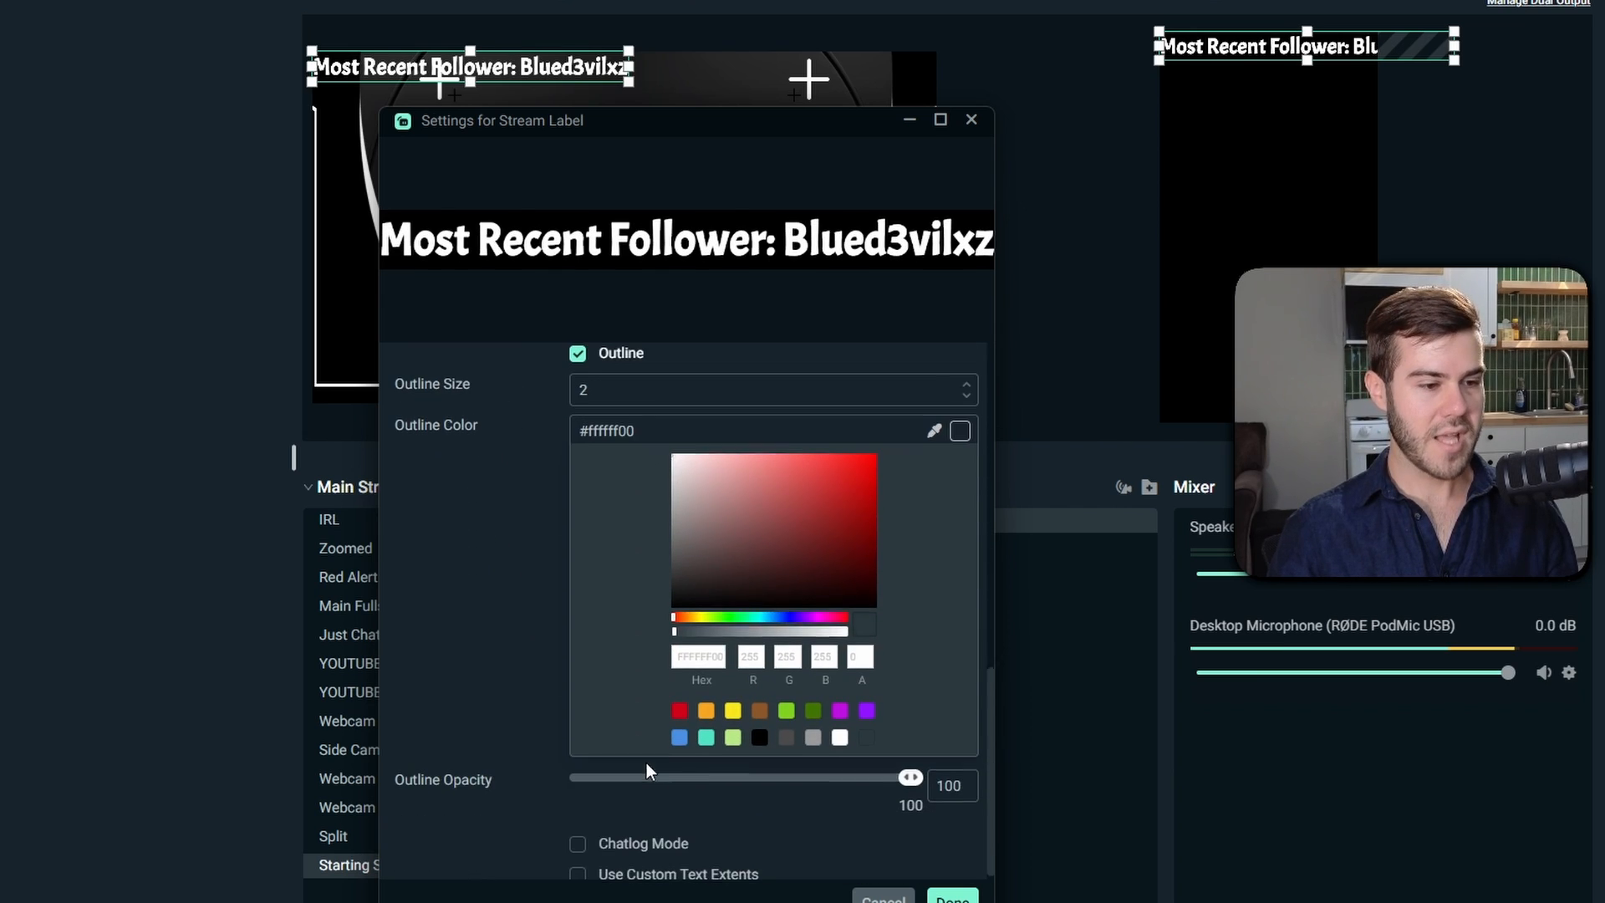
pyautogui.click(759, 735)
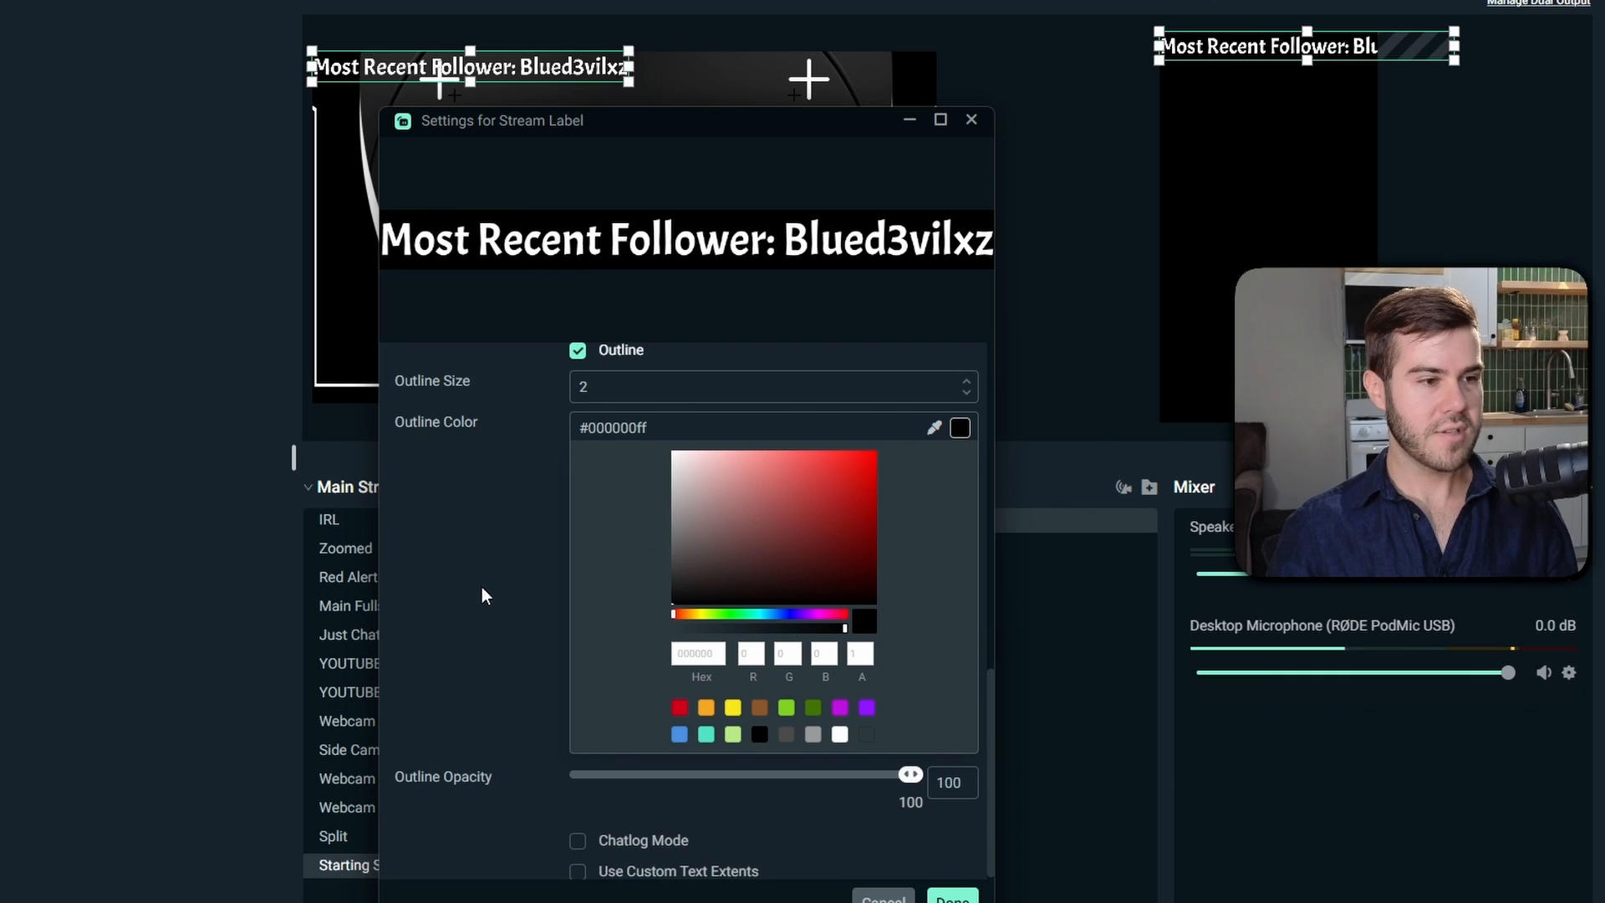
# Set the label's outline size to 8.
pyautogui.scroll(6, 545, 592)
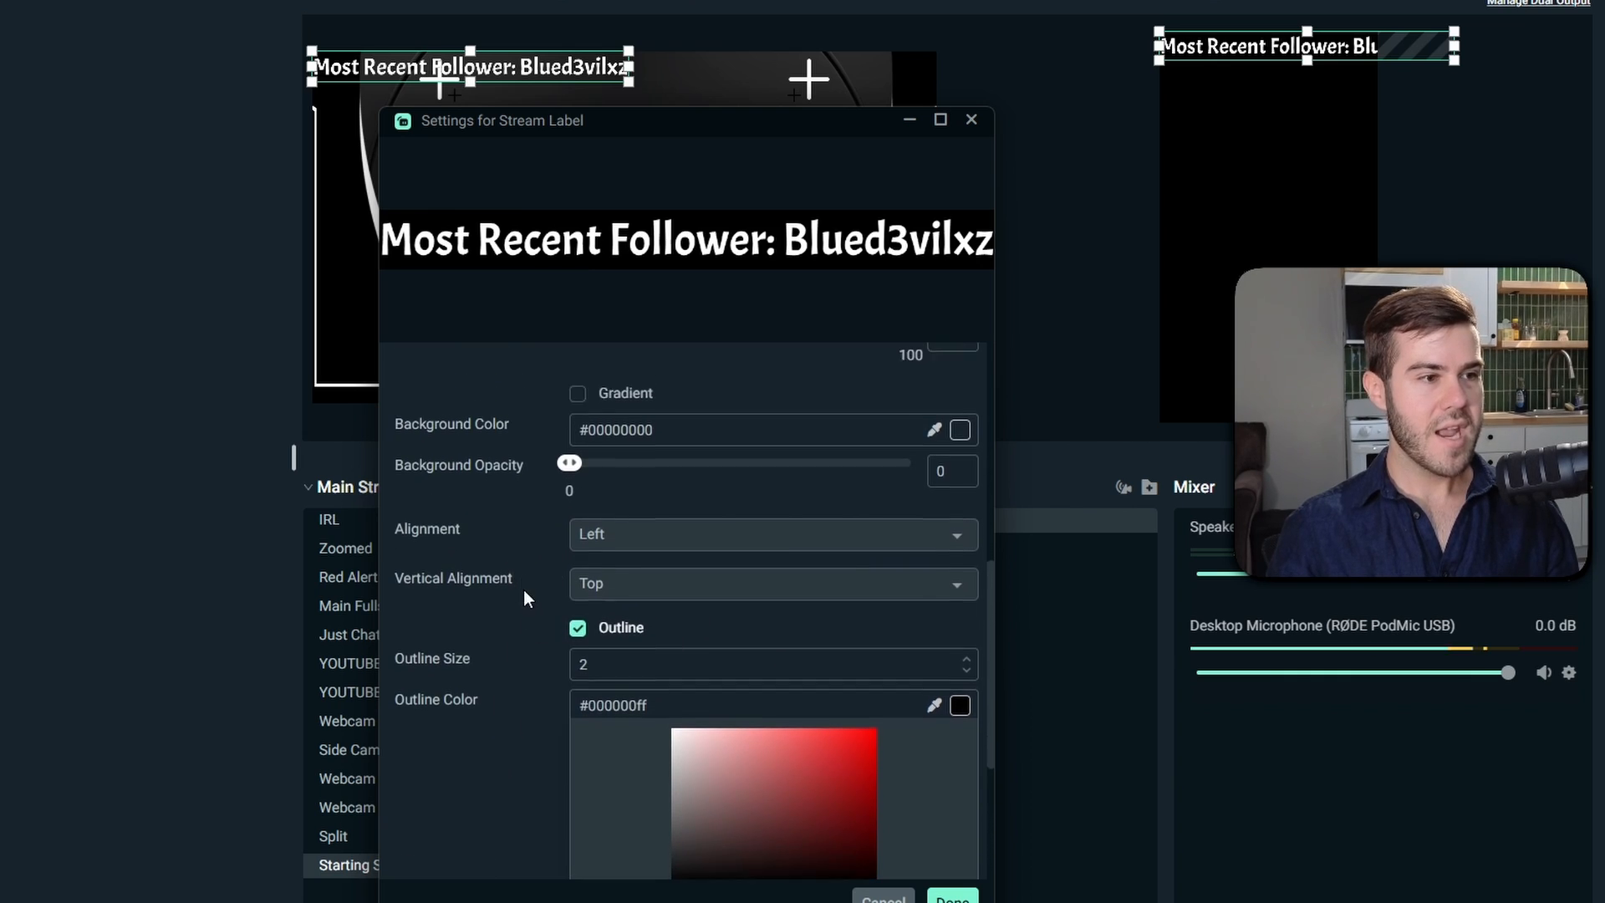
pyautogui.scroll(-1, 934, 635)
pyautogui.click(968, 587)
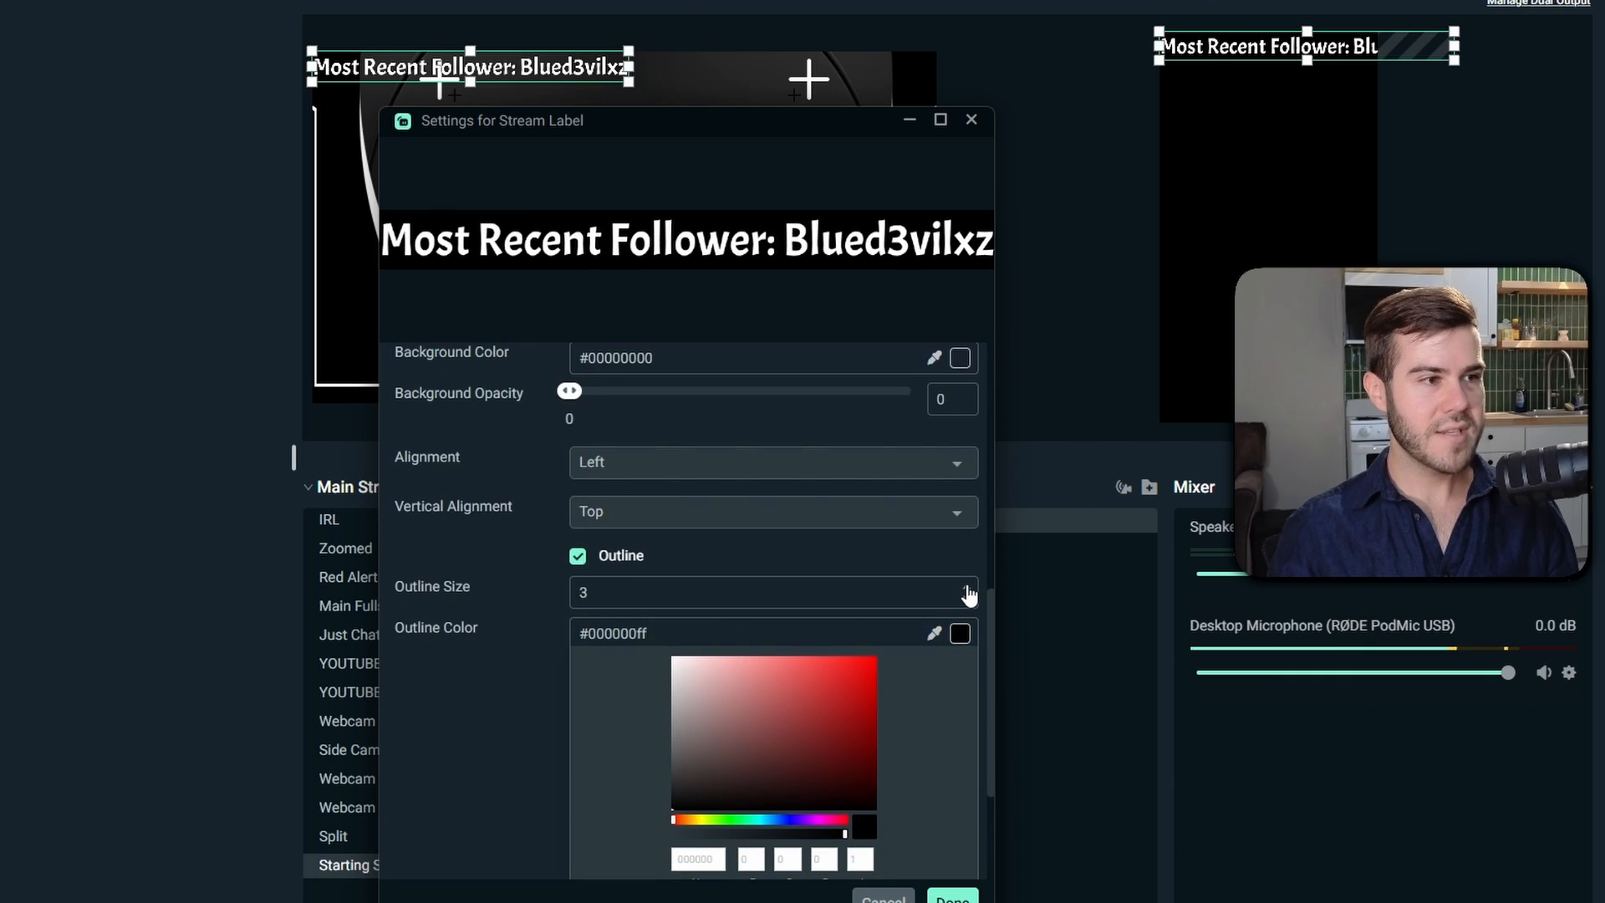
pyautogui.click(968, 588)
pyautogui.click(967, 587)
pyautogui.click(968, 587)
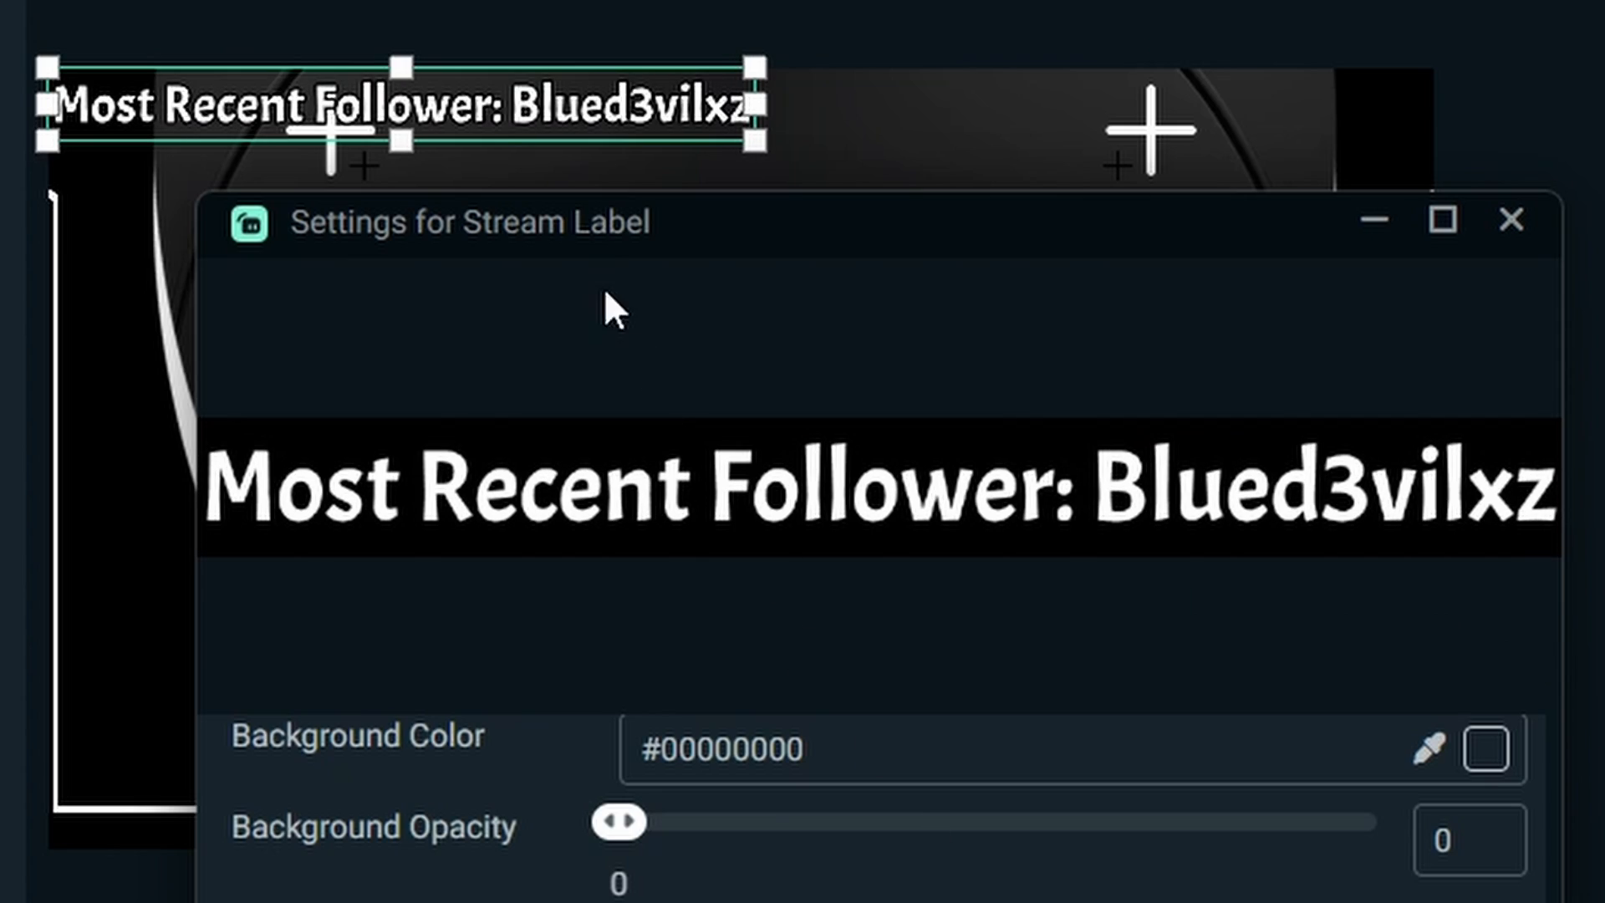
pyautogui.moveTo(881, 237); pyautogui.dragTo(957, 211)
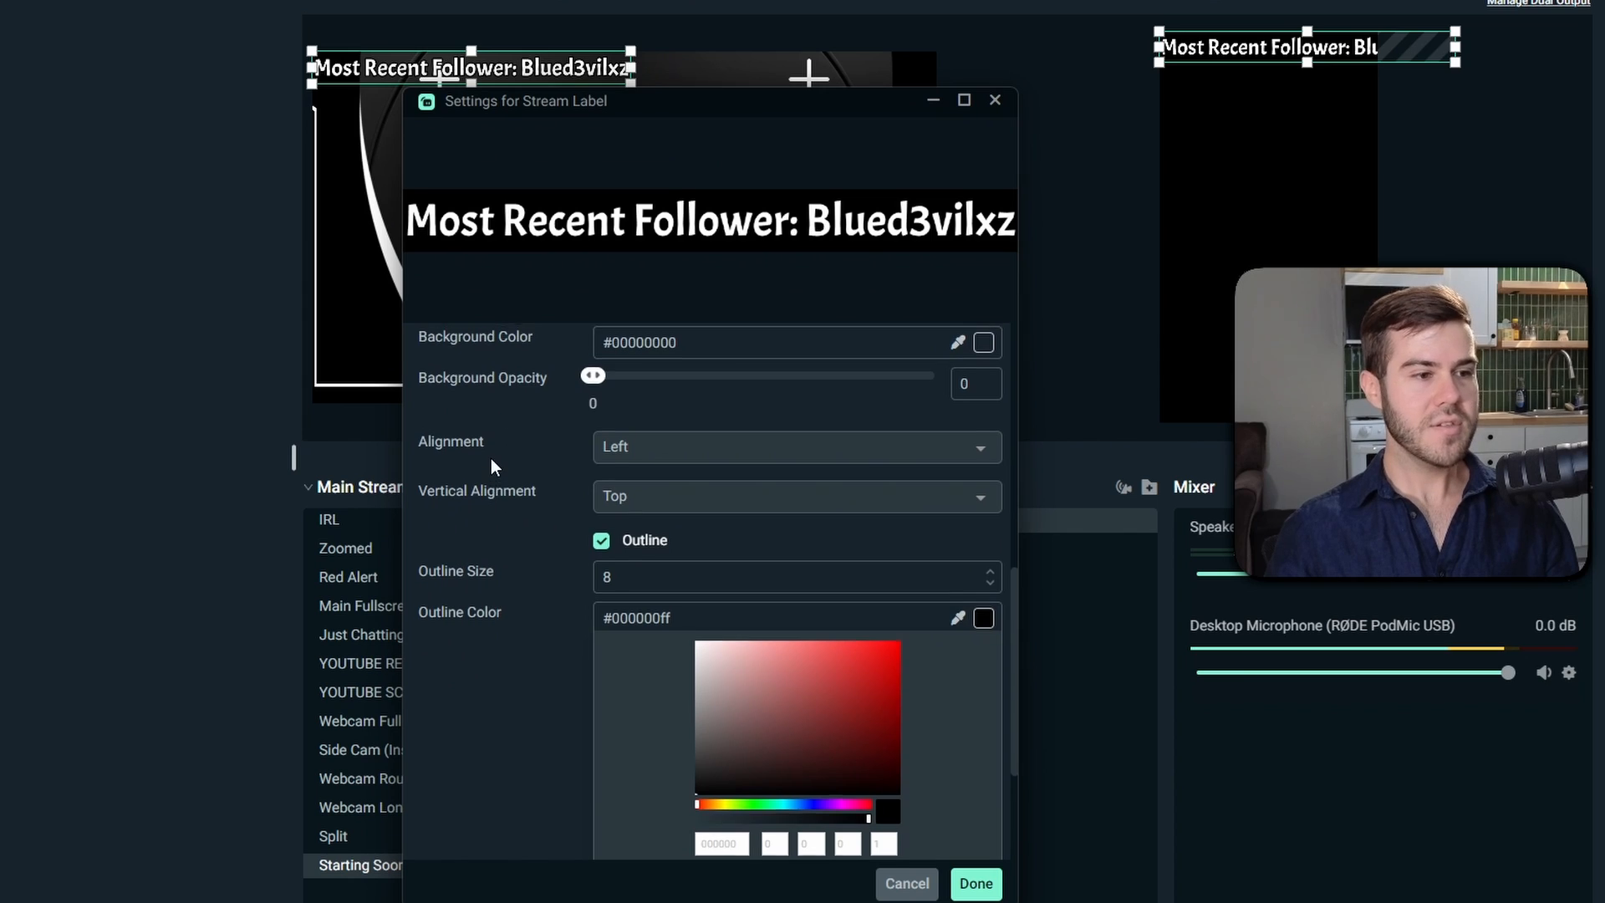
# Finish the label settings and place the label centrally below the STARTING title on the horizontal canvas.
pyautogui.scroll(5, 500, 485)
pyautogui.scroll(-5, 510, 517)
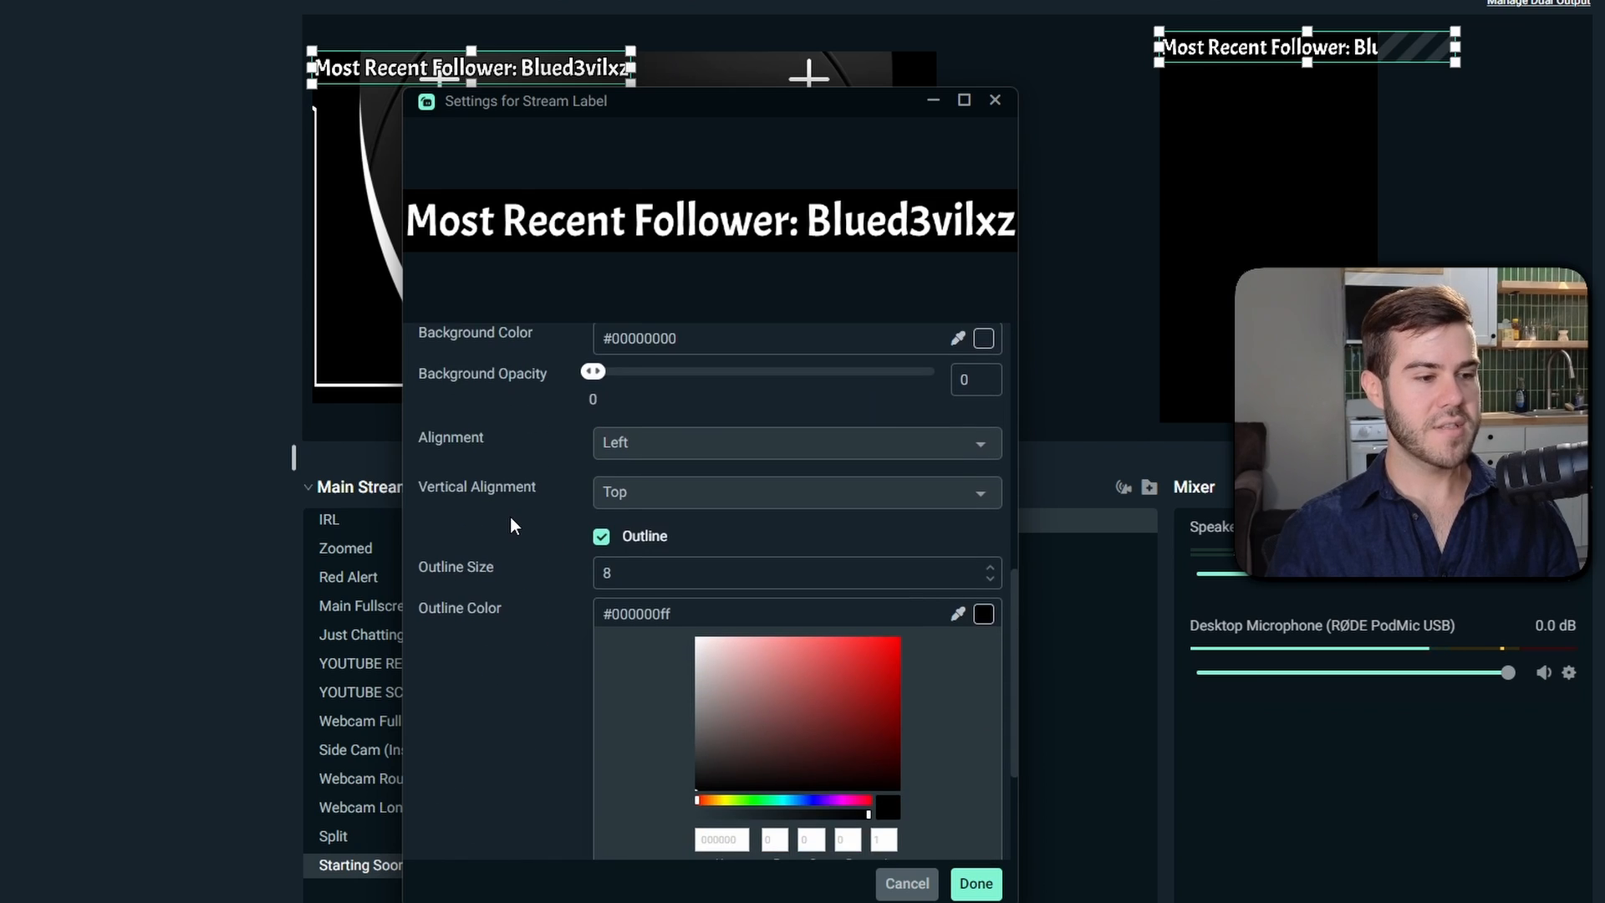
pyautogui.scroll(-3, 510, 518)
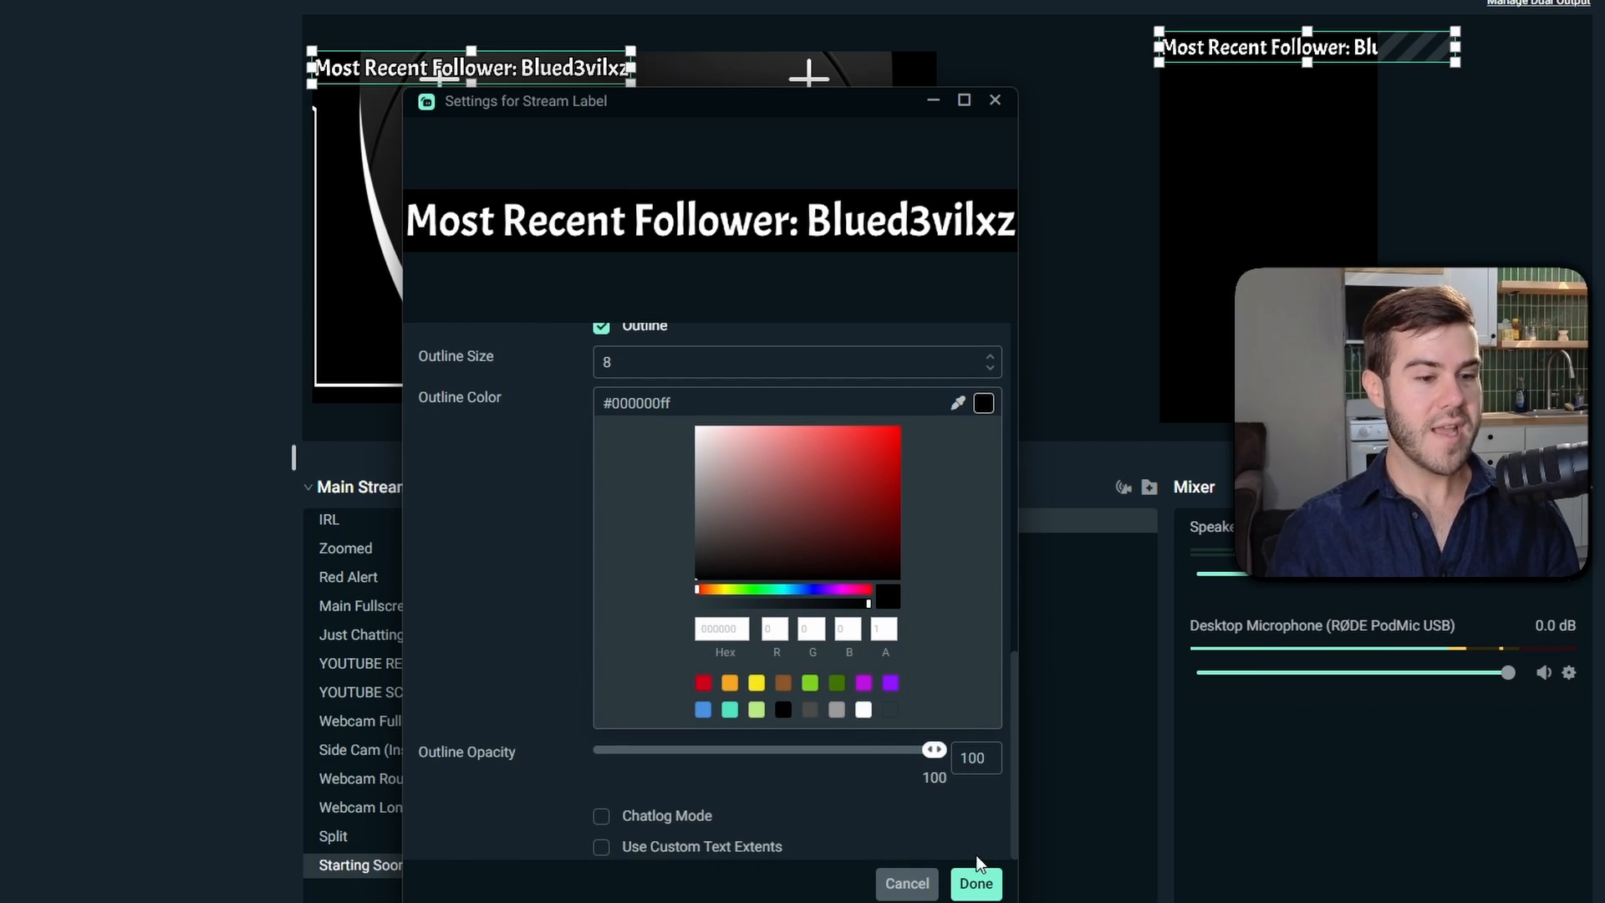
pyautogui.click(978, 885)
pyautogui.moveTo(543, 79); pyautogui.dragTo(693, 294)
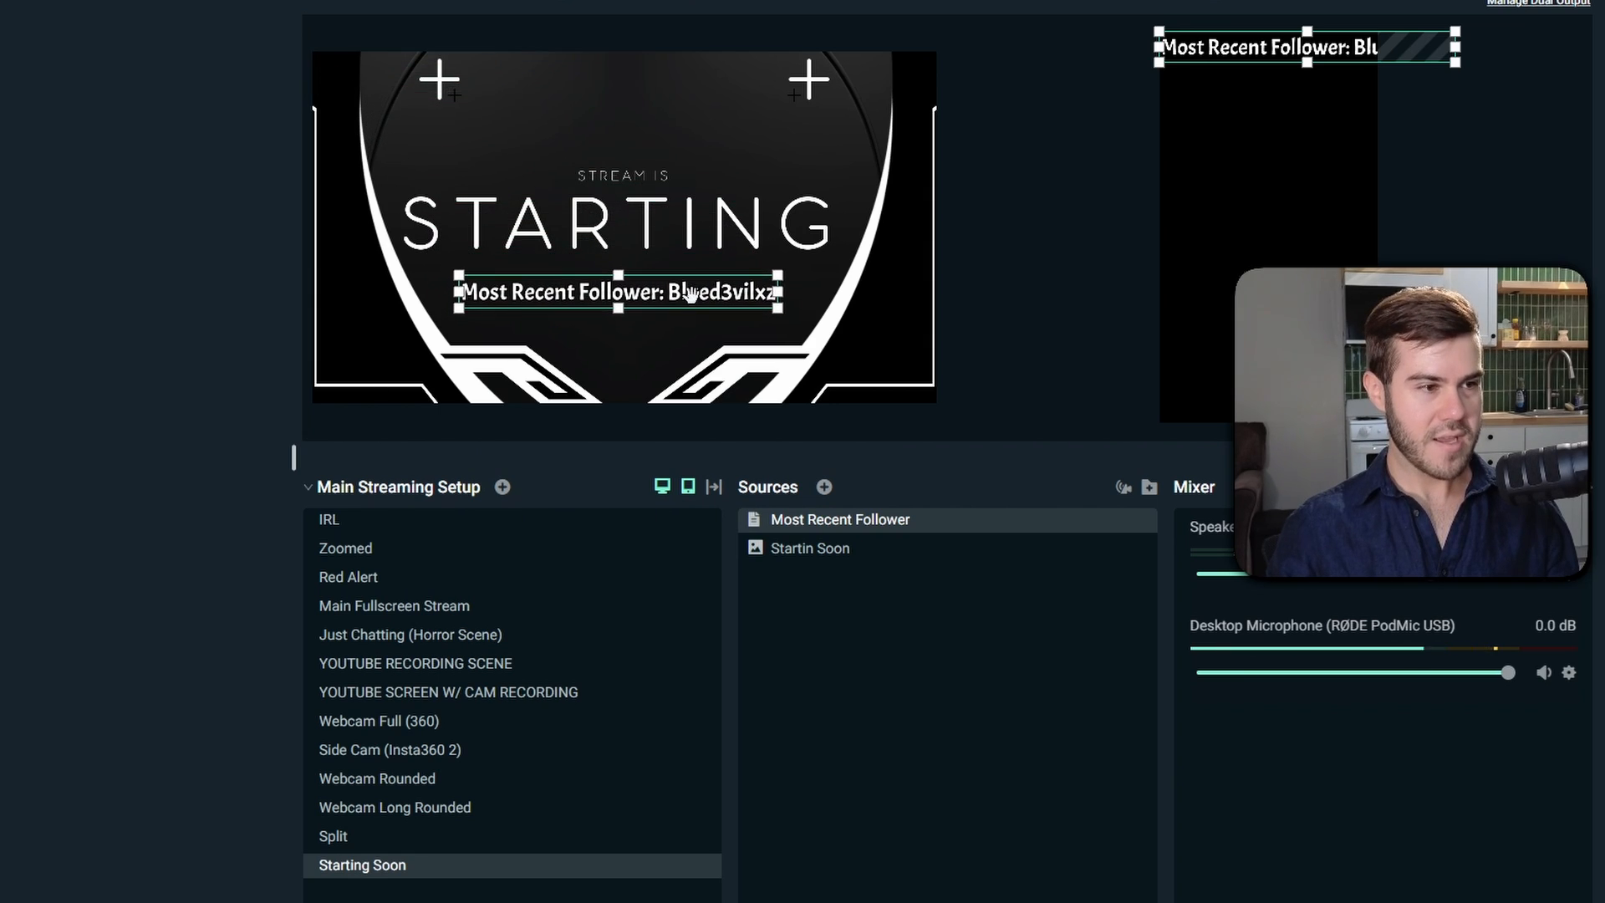
pyautogui.click(662, 344)
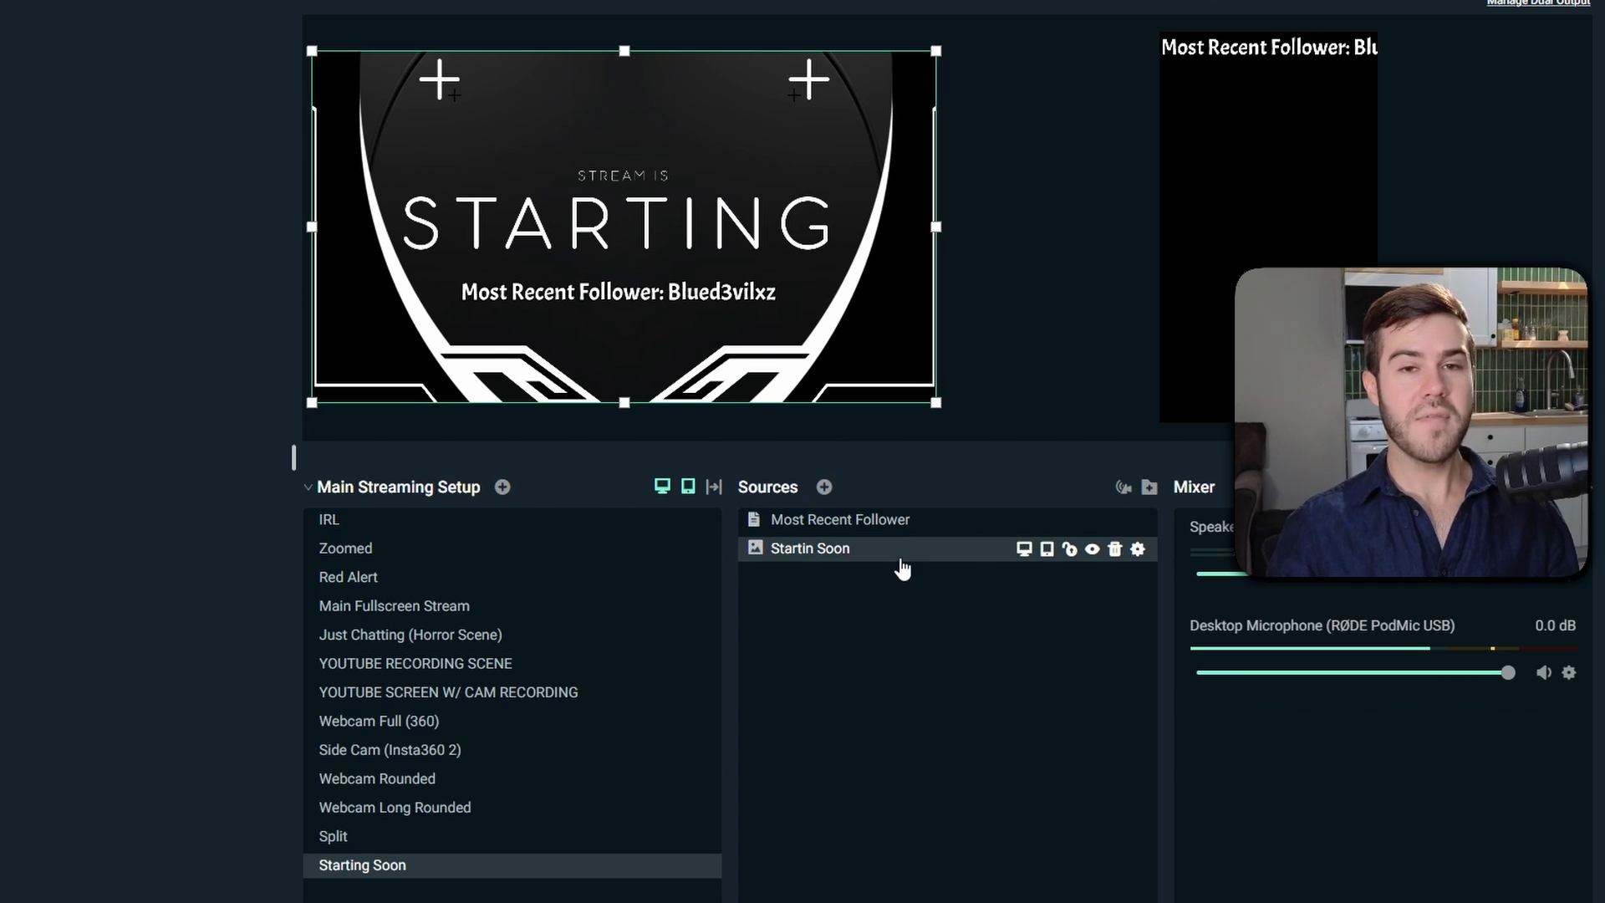
# Reopen the Most Recent Follower source's settings and change its label type to Most Recent Subscriber.
pyautogui.doubleClick(869, 530)
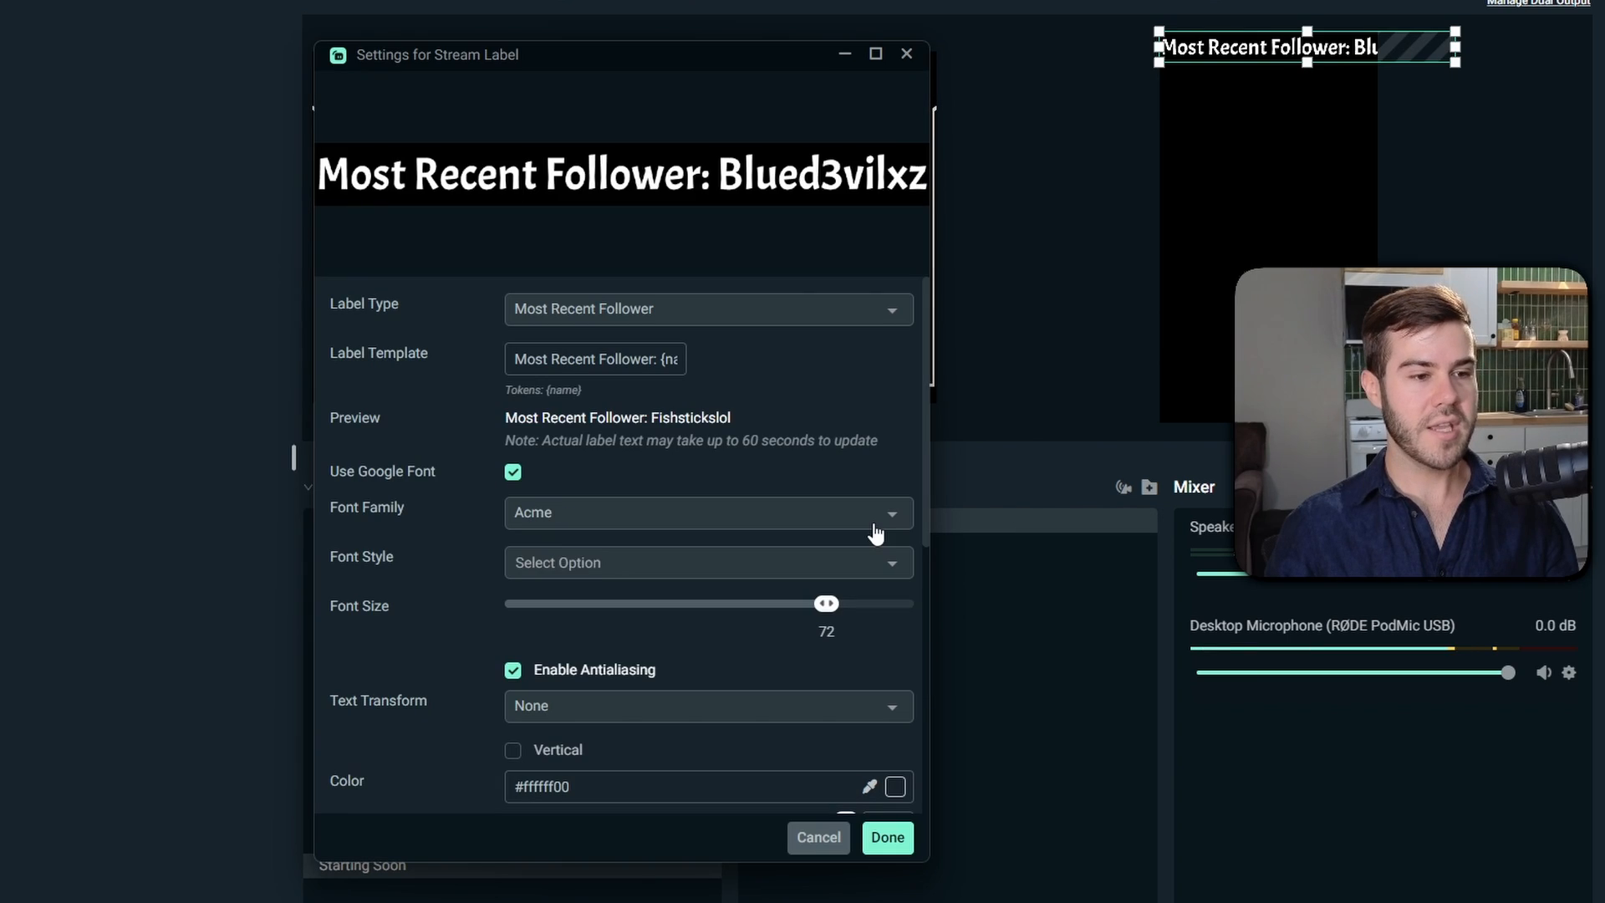
pyautogui.click(619, 311)
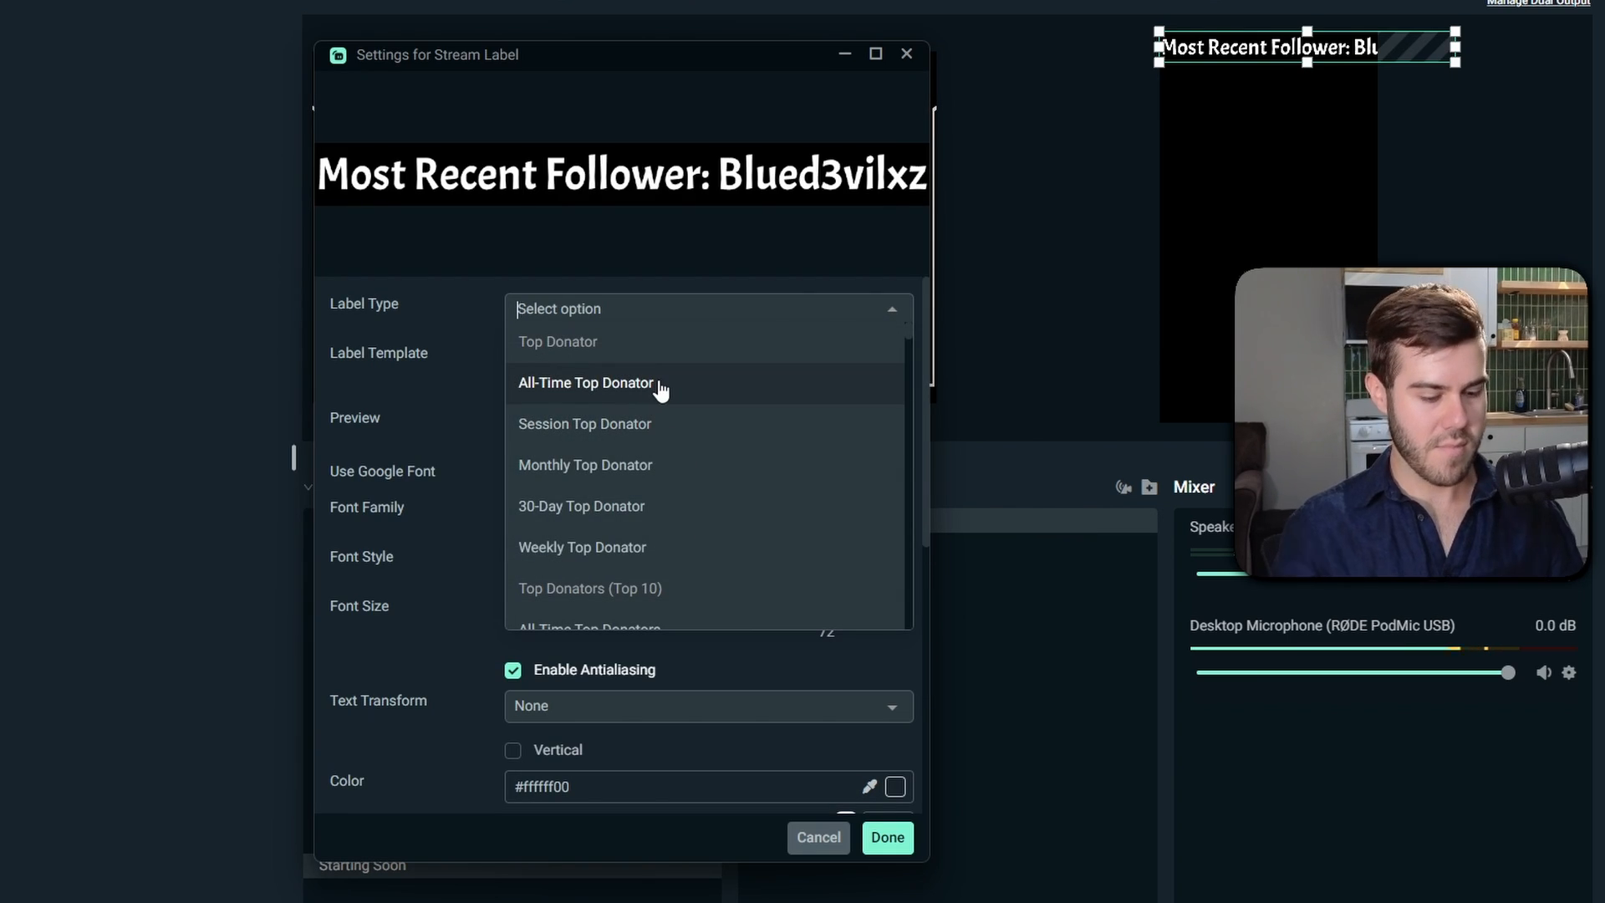
pyautogui.write('most recent ')
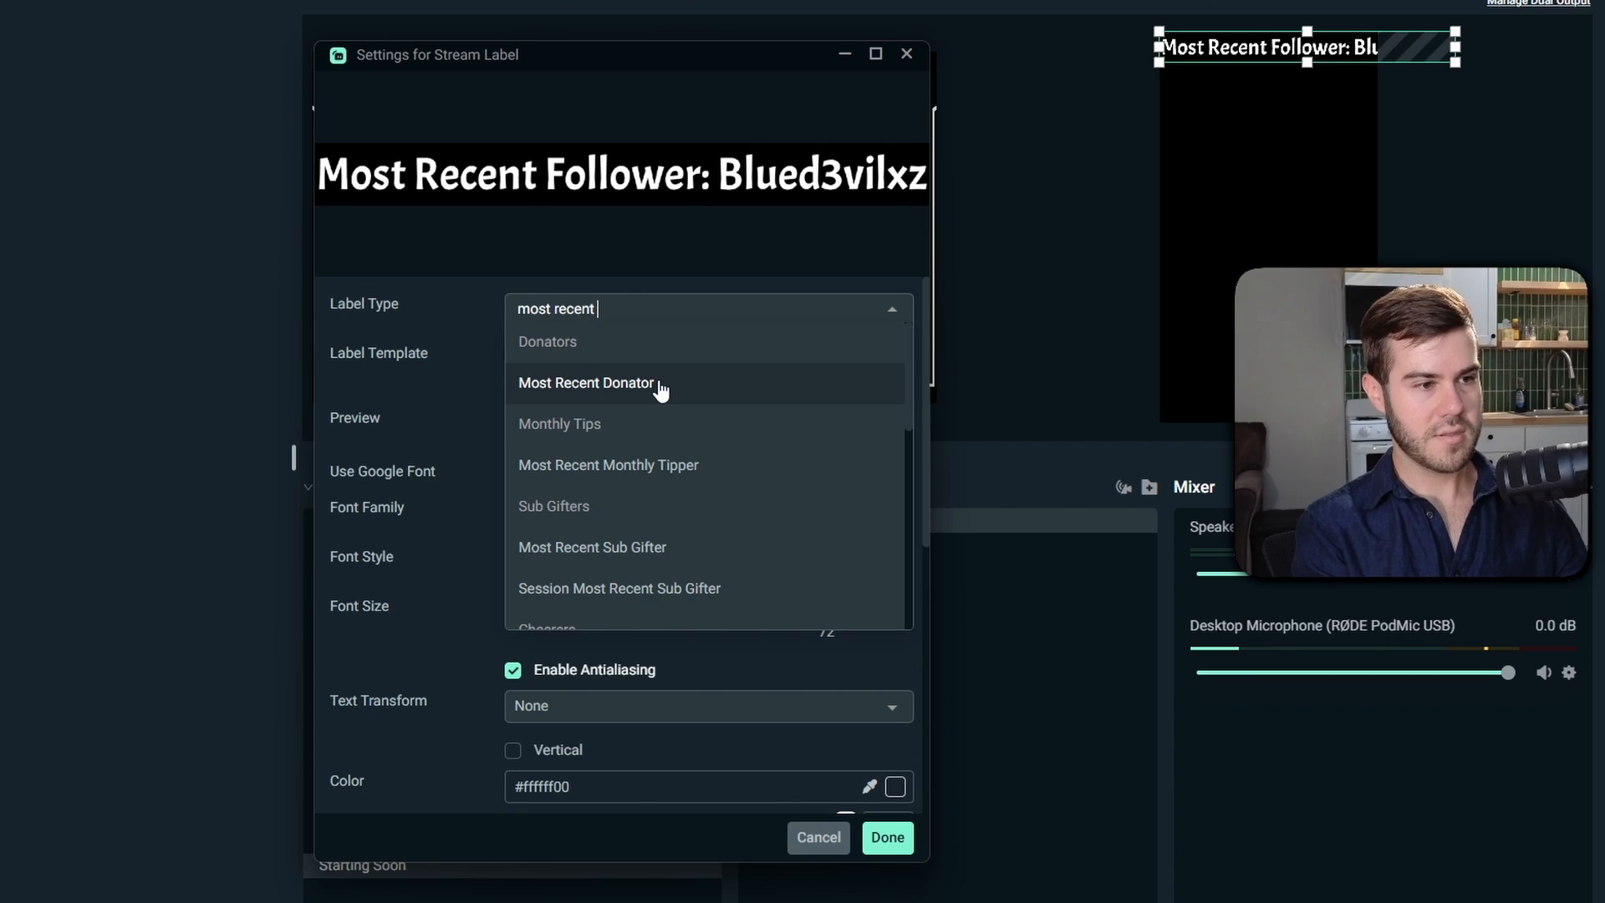
pyautogui.write('sub')
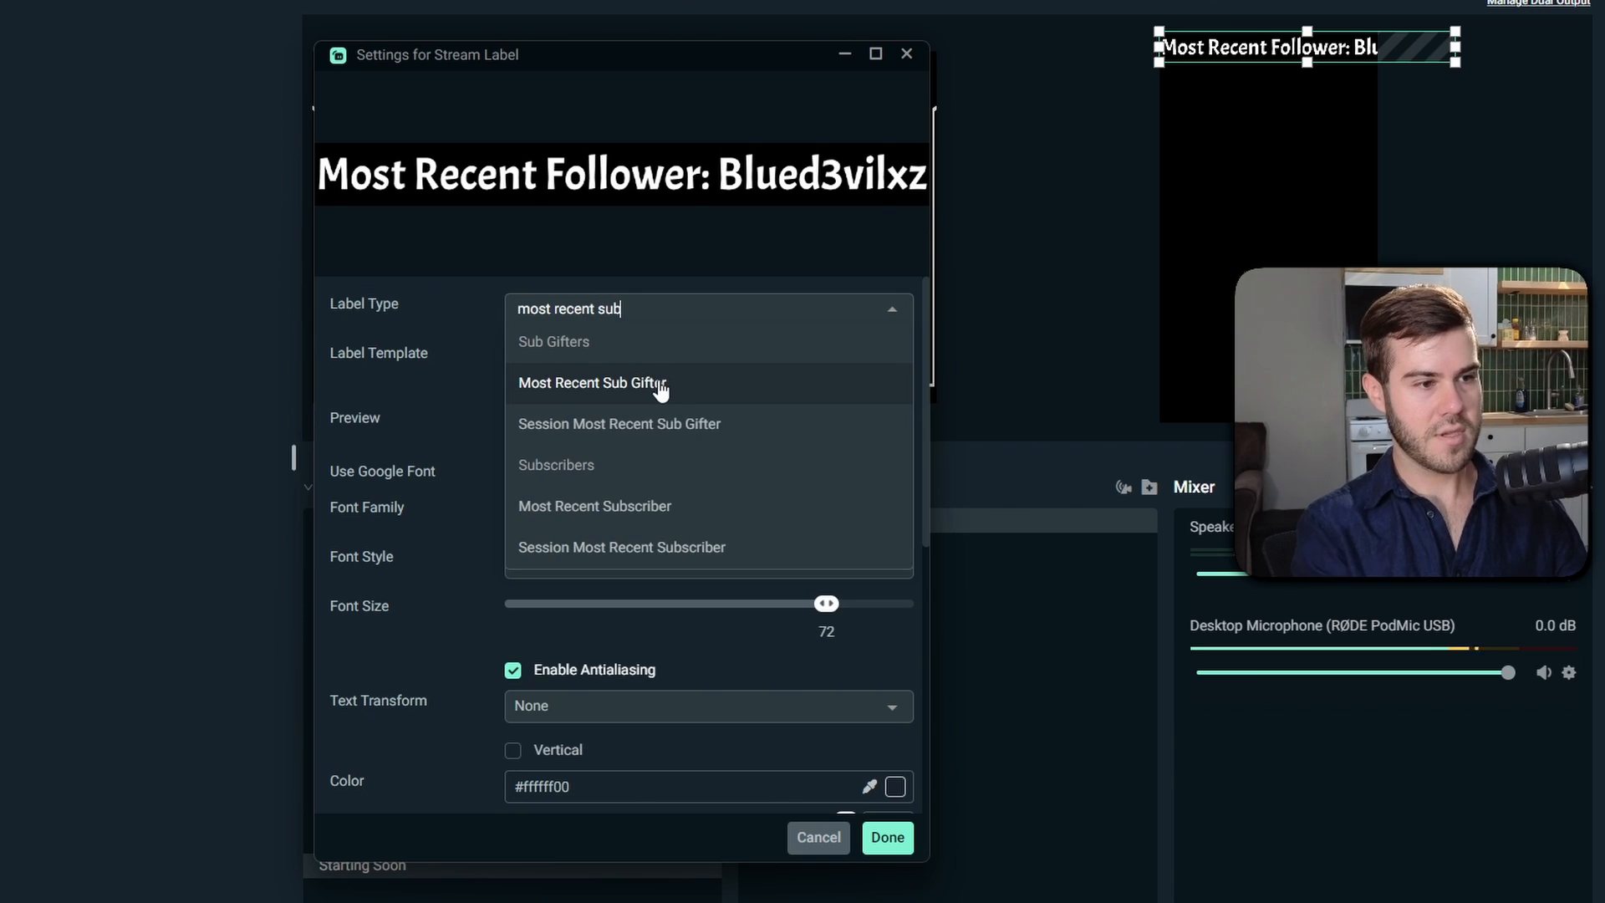
pyautogui.click(676, 509)
# Move the settings window clear of the scene preview and set the label template to "Most Recent Subscriber: {name}".
pyautogui.moveTo(648, 56); pyautogui.dragTo(683, 193)
pyautogui.click(607, 492)
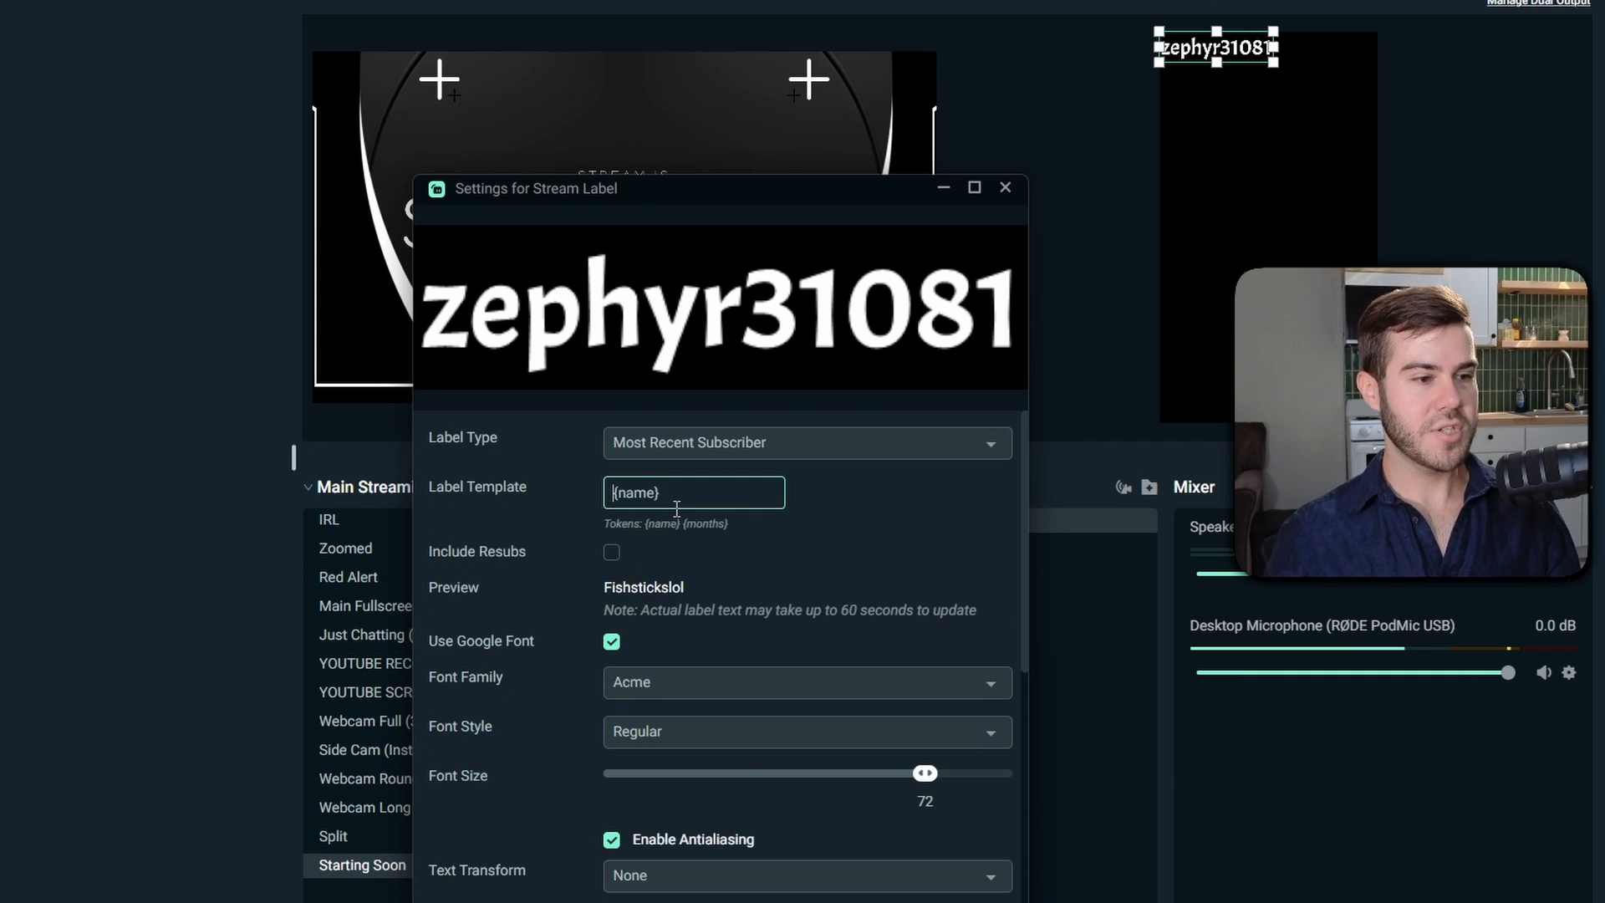
pyautogui.write('Most Recent ')
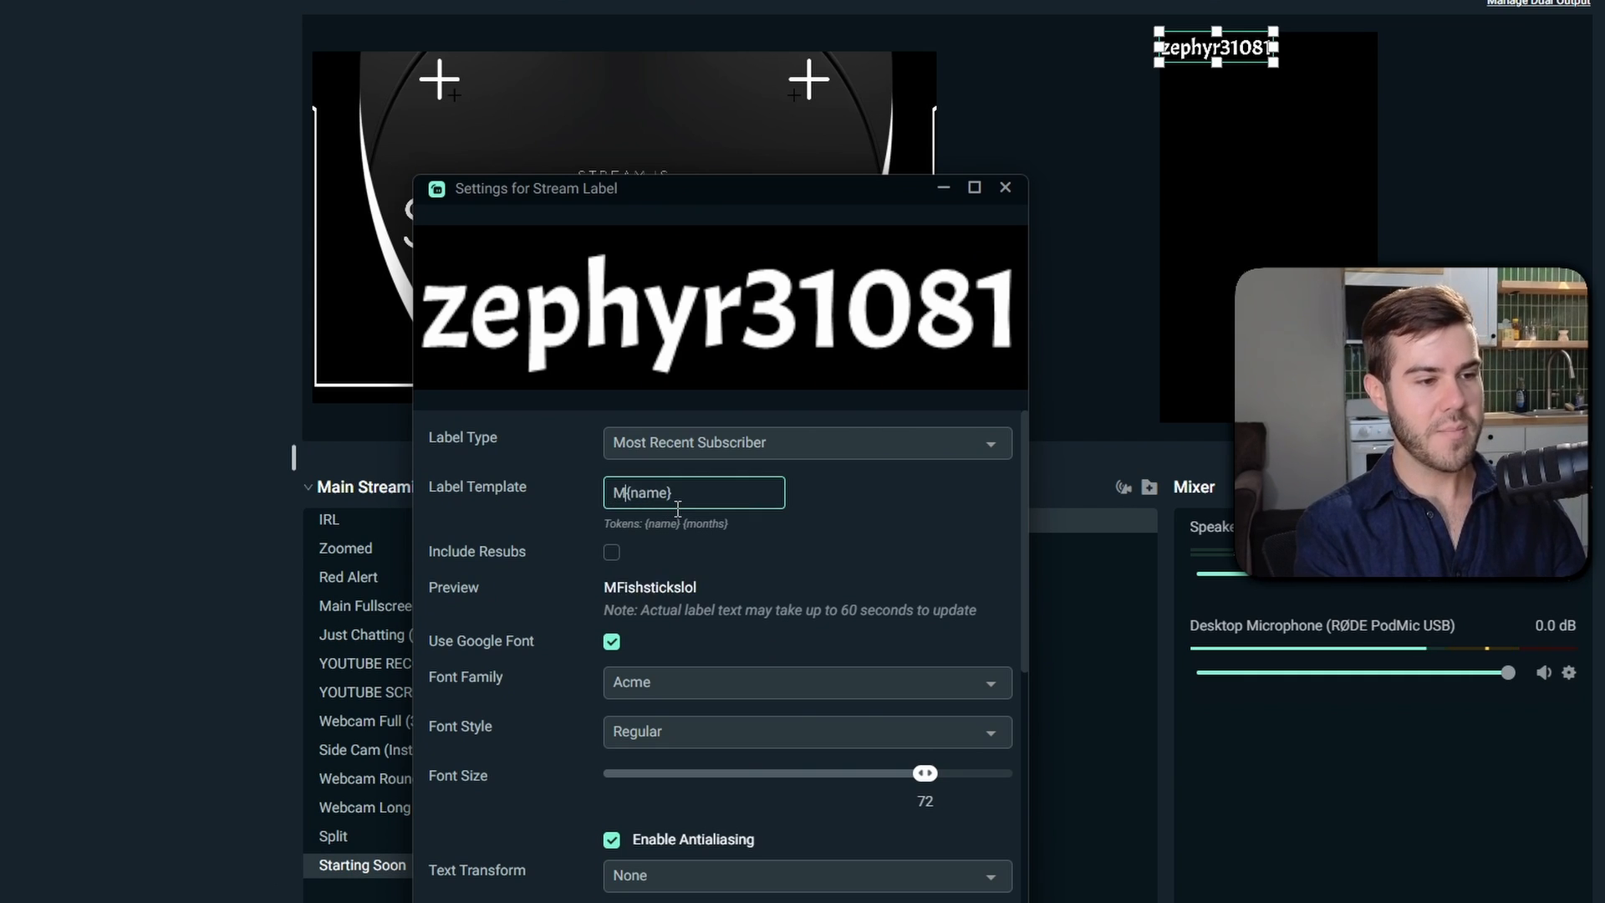
pyautogui.write('Subscriber')
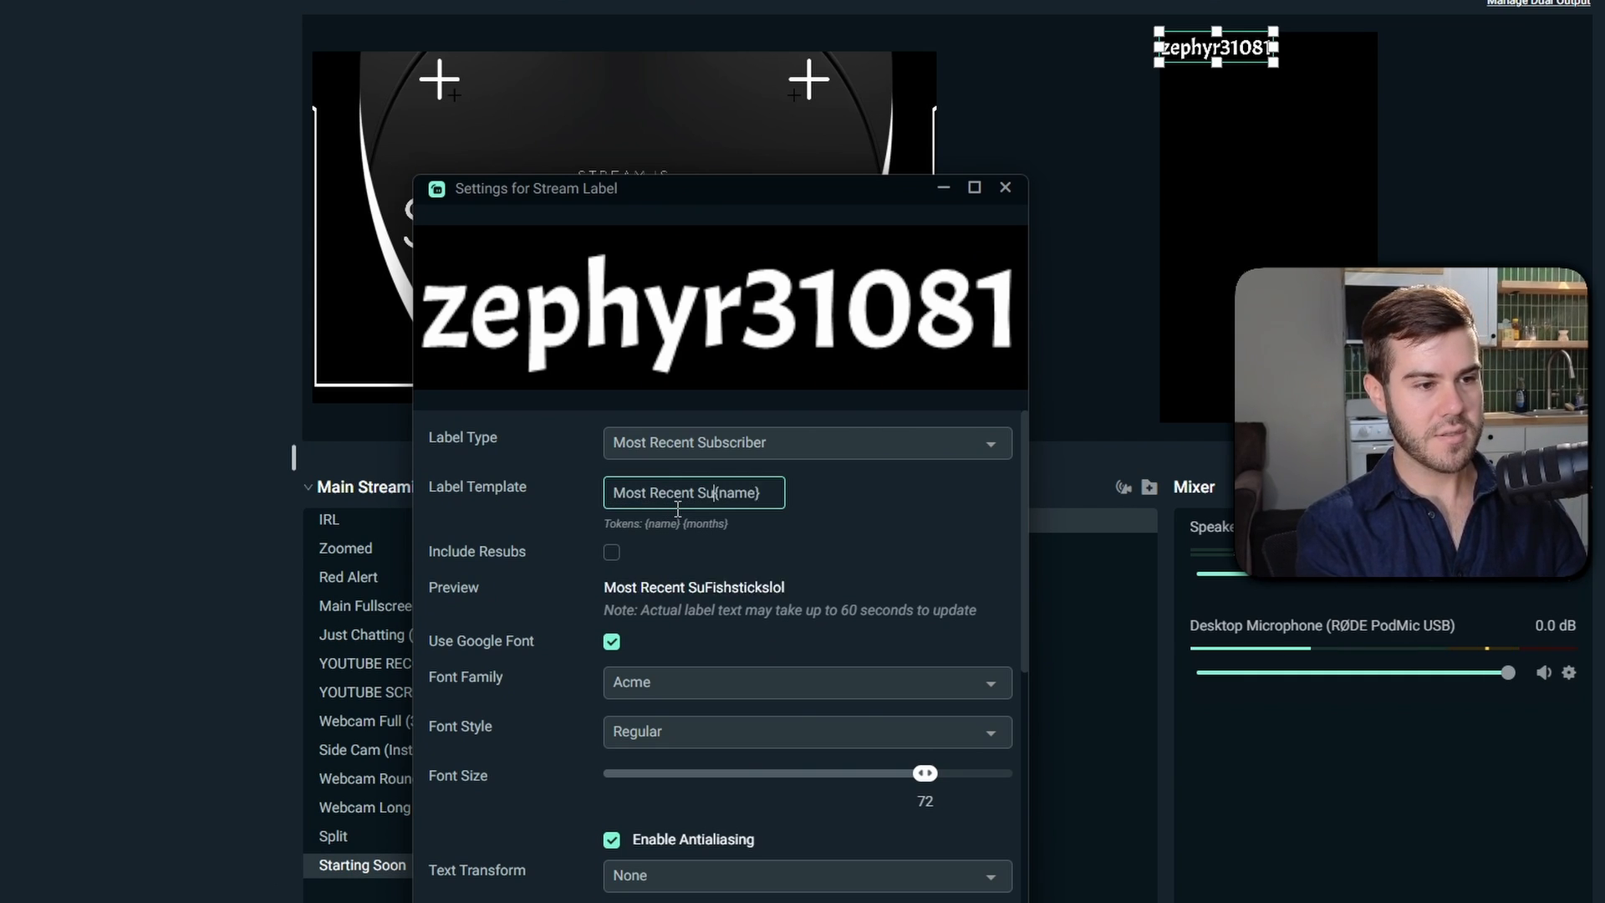
pyautogui.write(':')
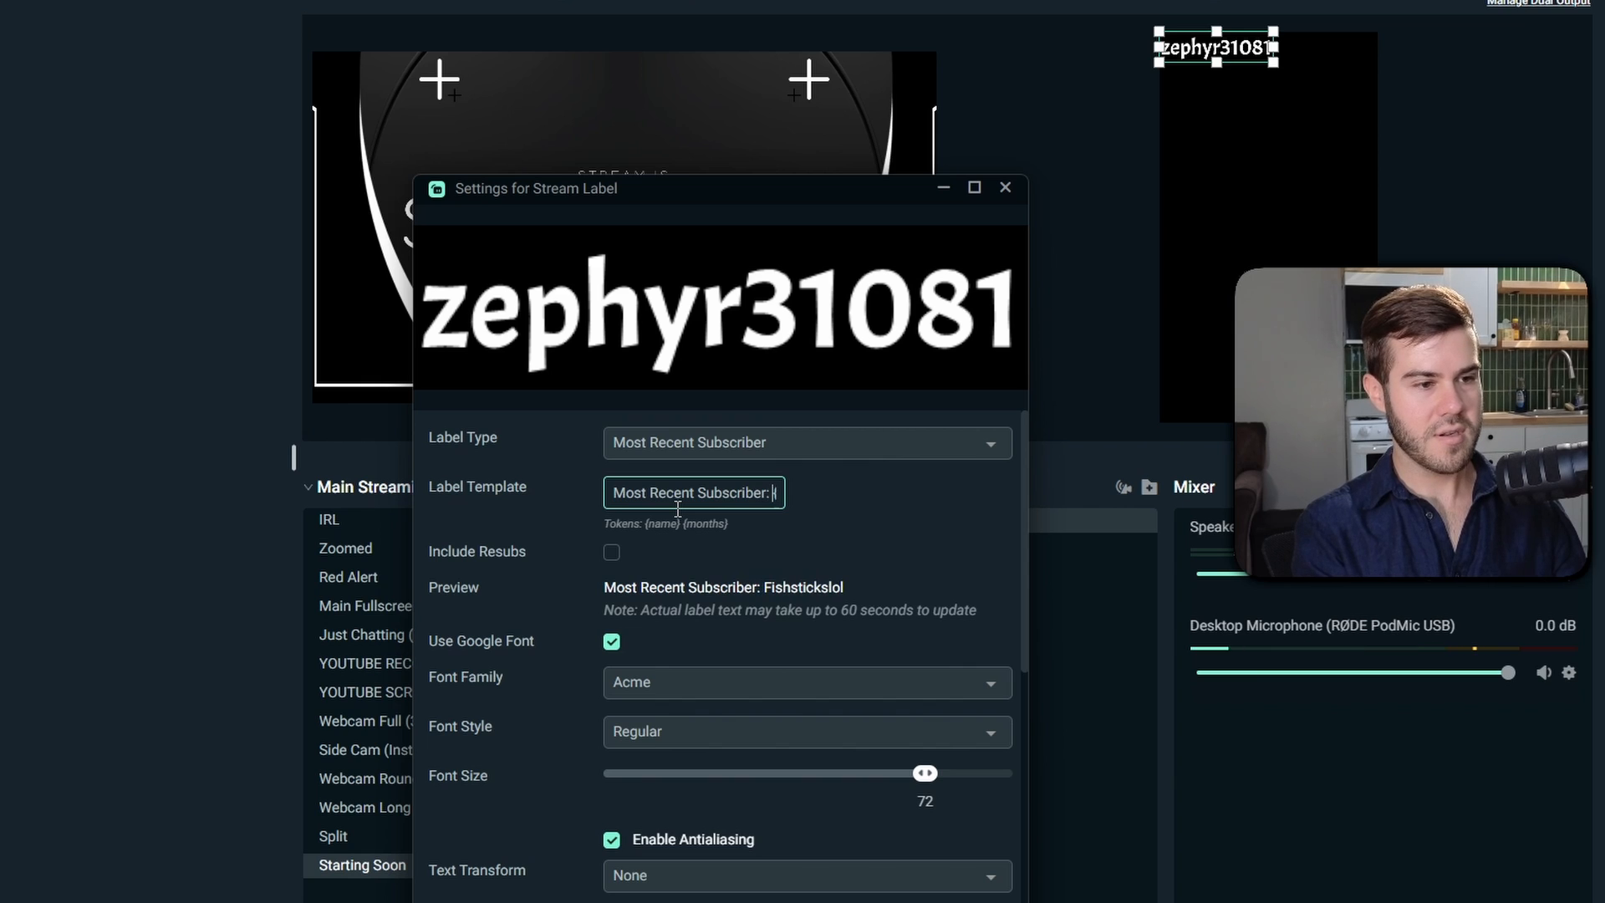
pyautogui.click(893, 548)
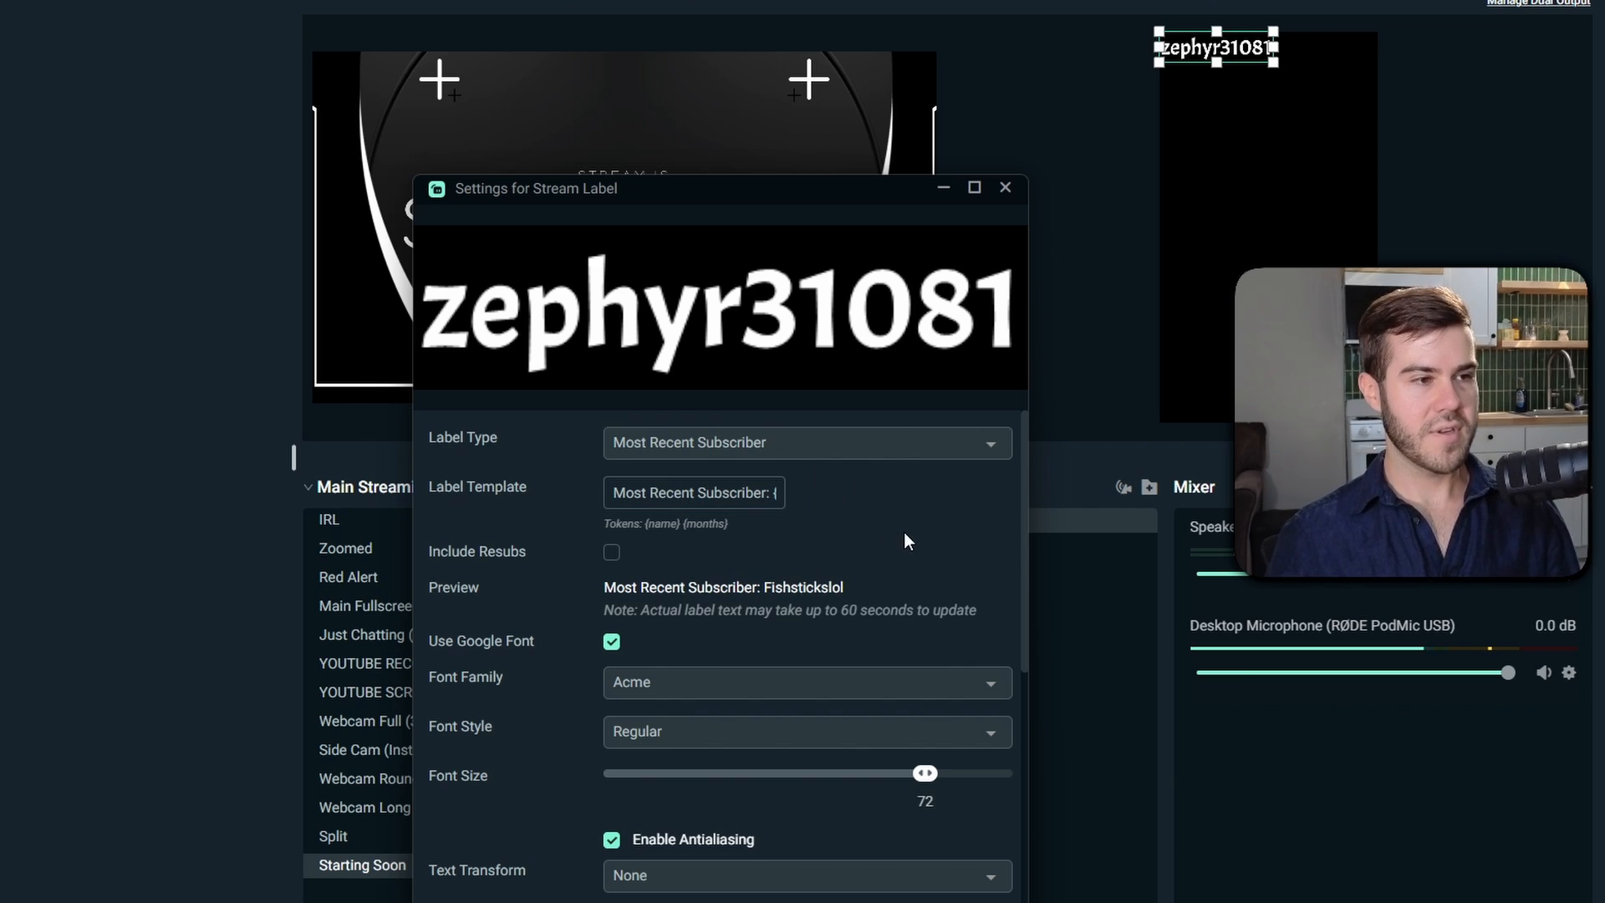
# Move the settings window off the preview to check the subscriber label, and finish the label settings.
pyautogui.moveTo(780, 193); pyautogui.dragTo(781, 404)
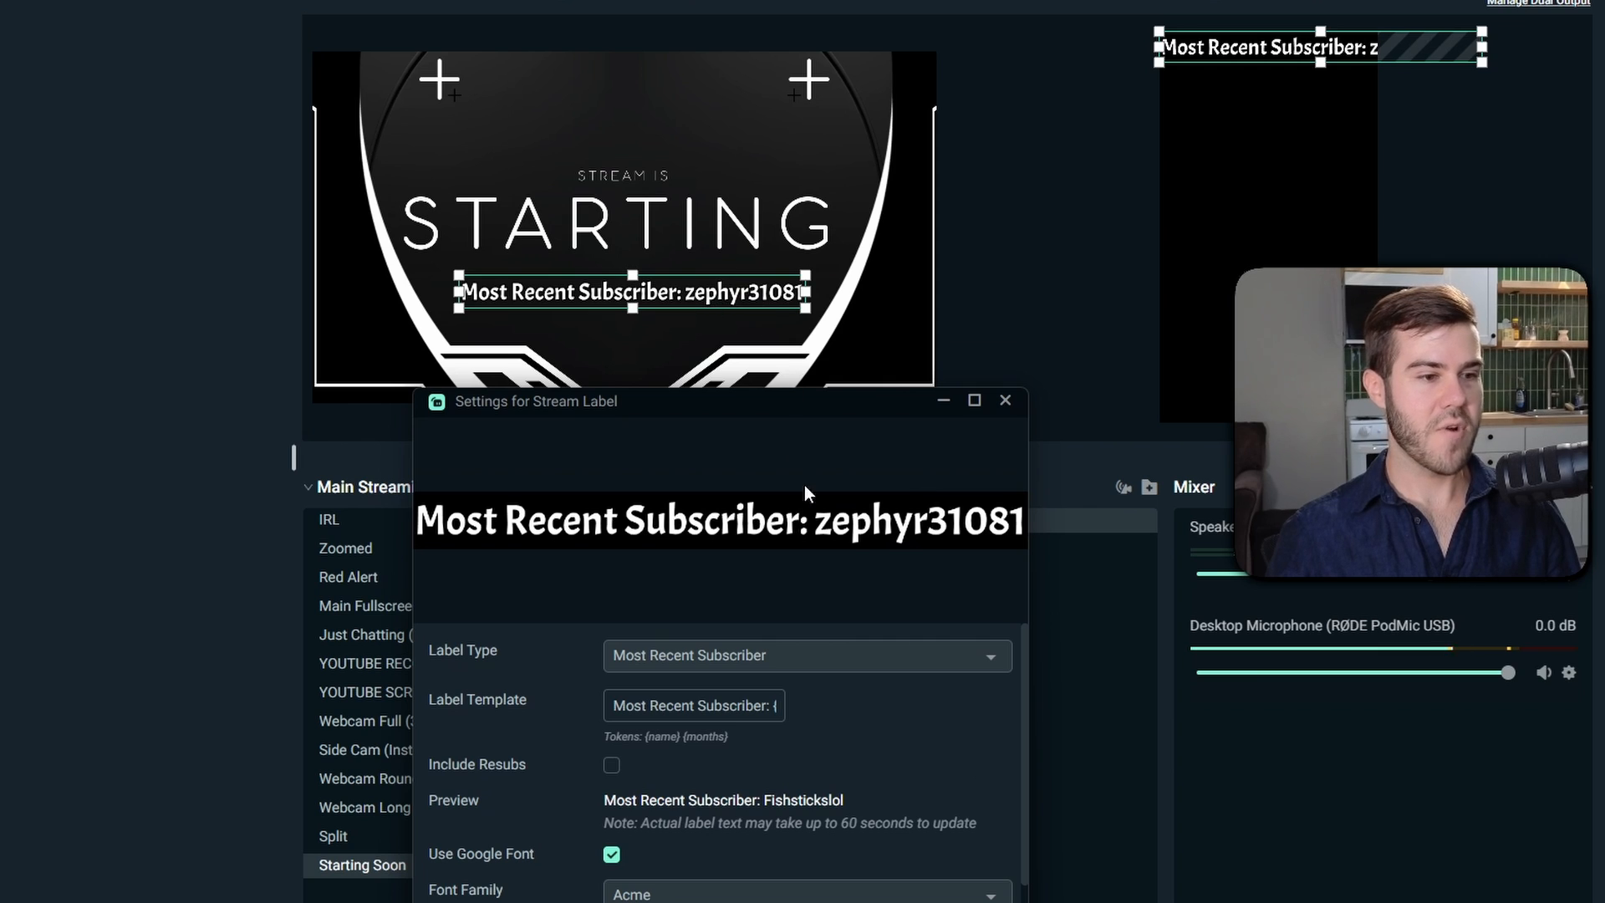
pyautogui.moveTo(825, 399); pyautogui.dragTo(774, 93)
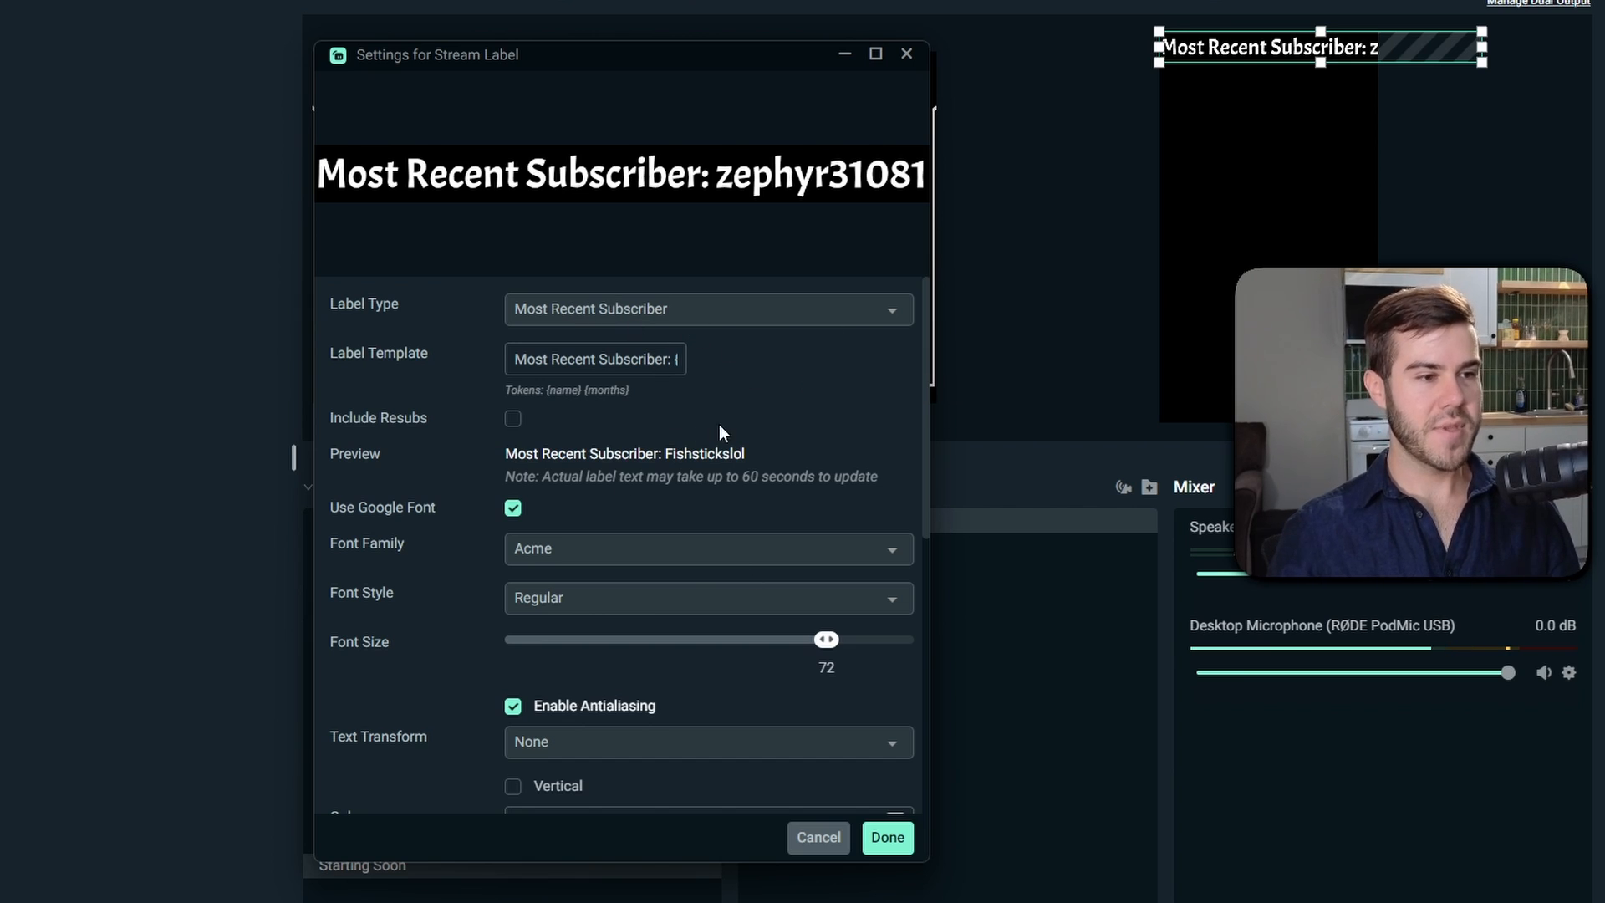
pyautogui.click(905, 837)
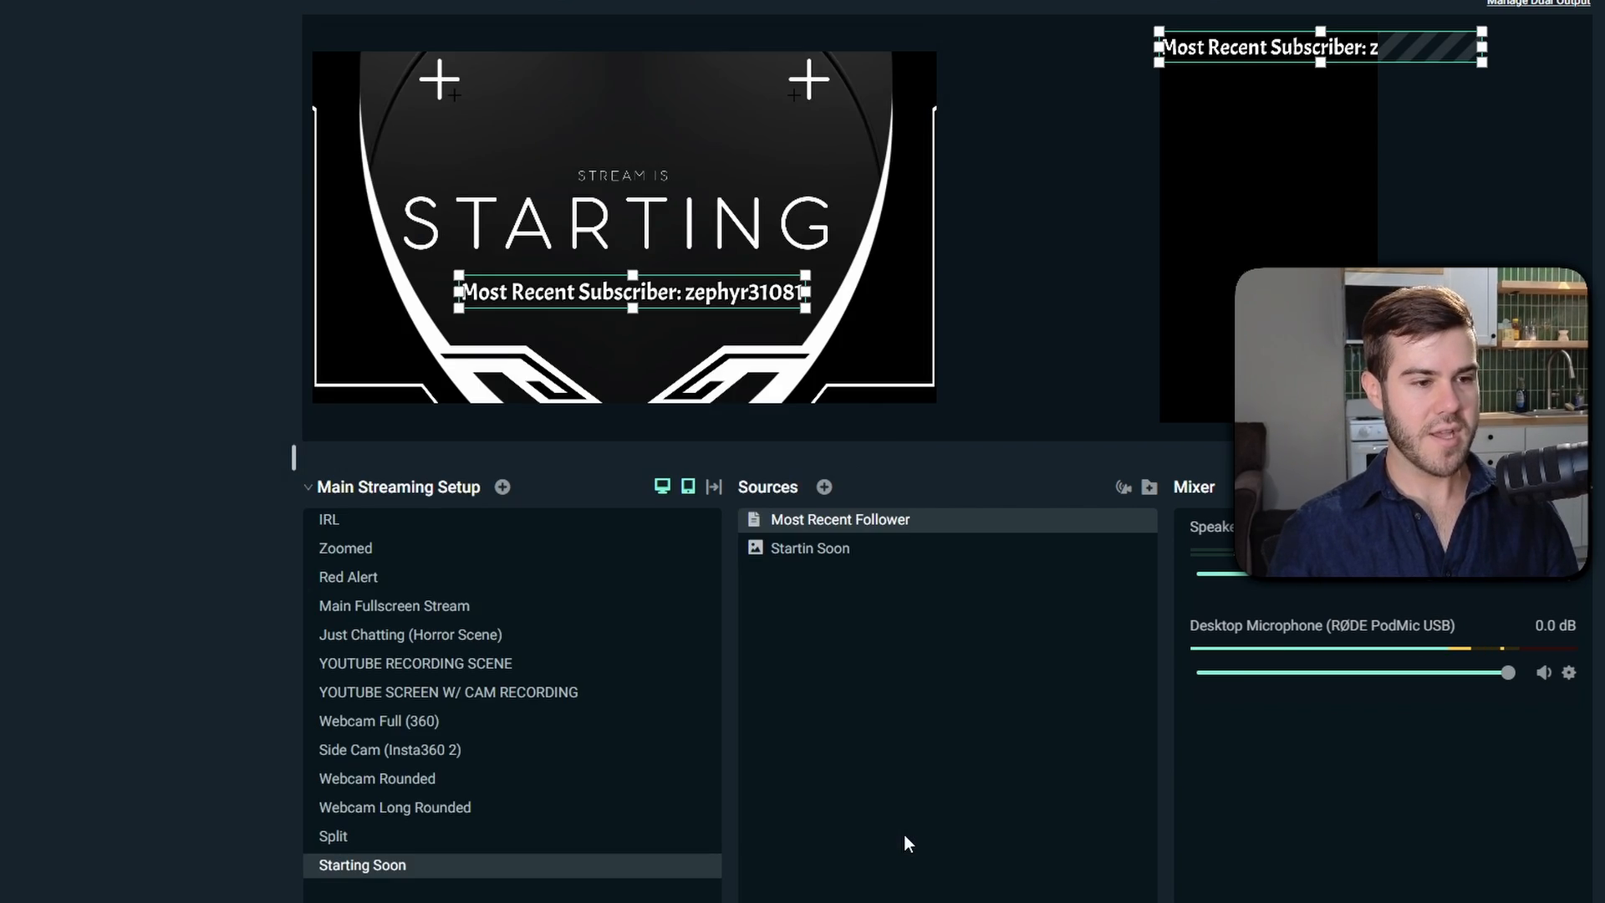
# Copy the Most Recent Follower source and paste it into the Starting Soon scene as a duplicate.
pyautogui.rightClick(828, 527)
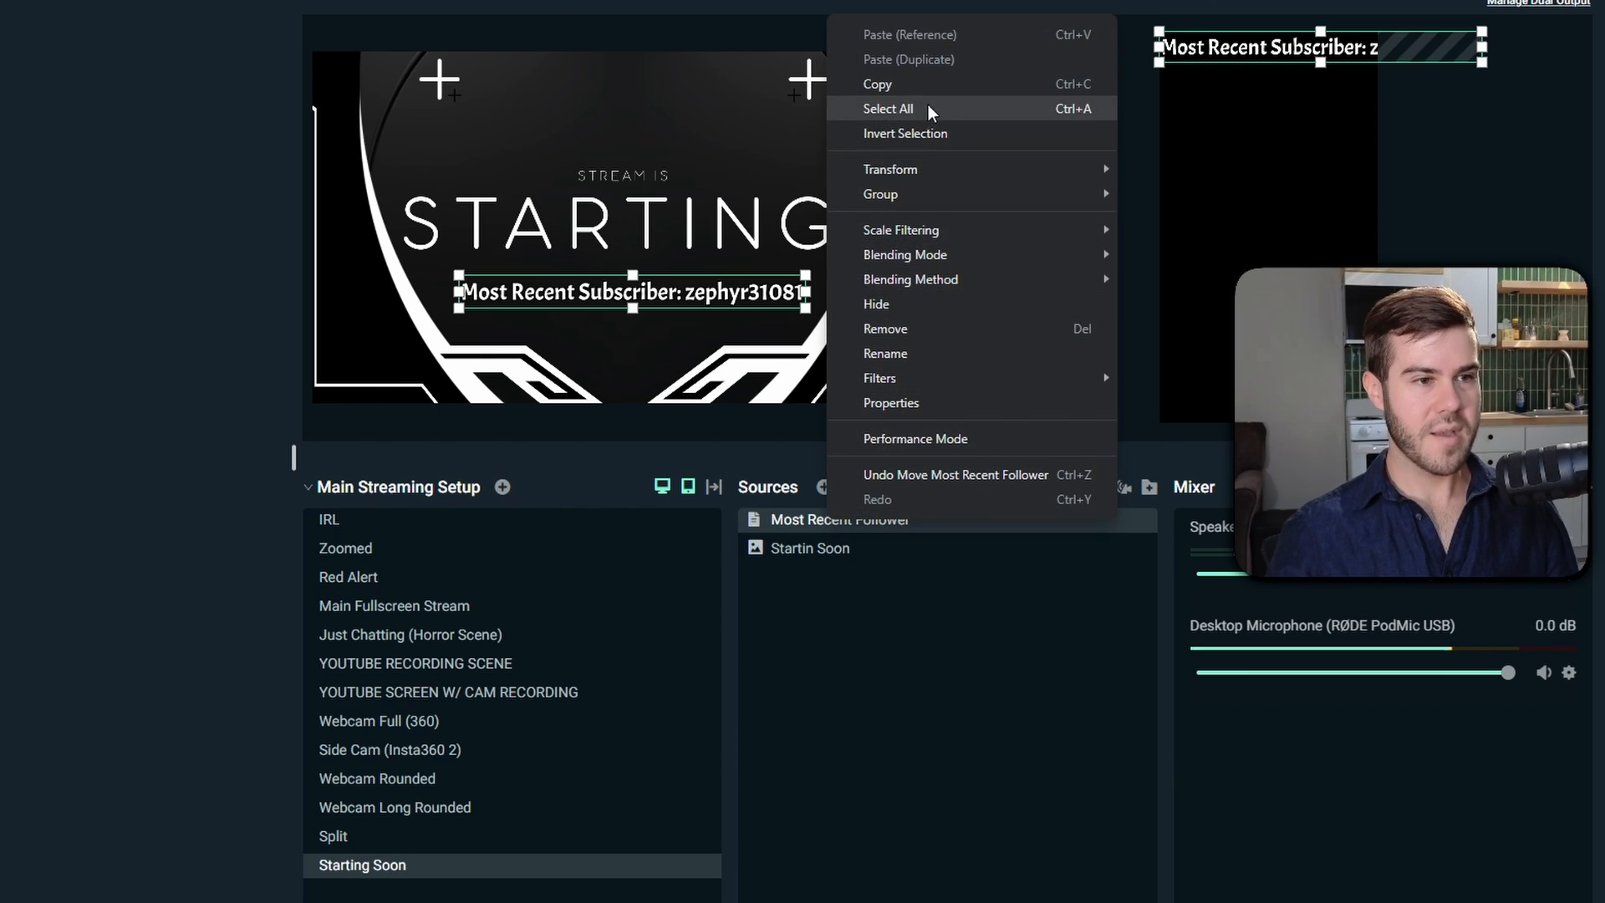
pyautogui.click(928, 77)
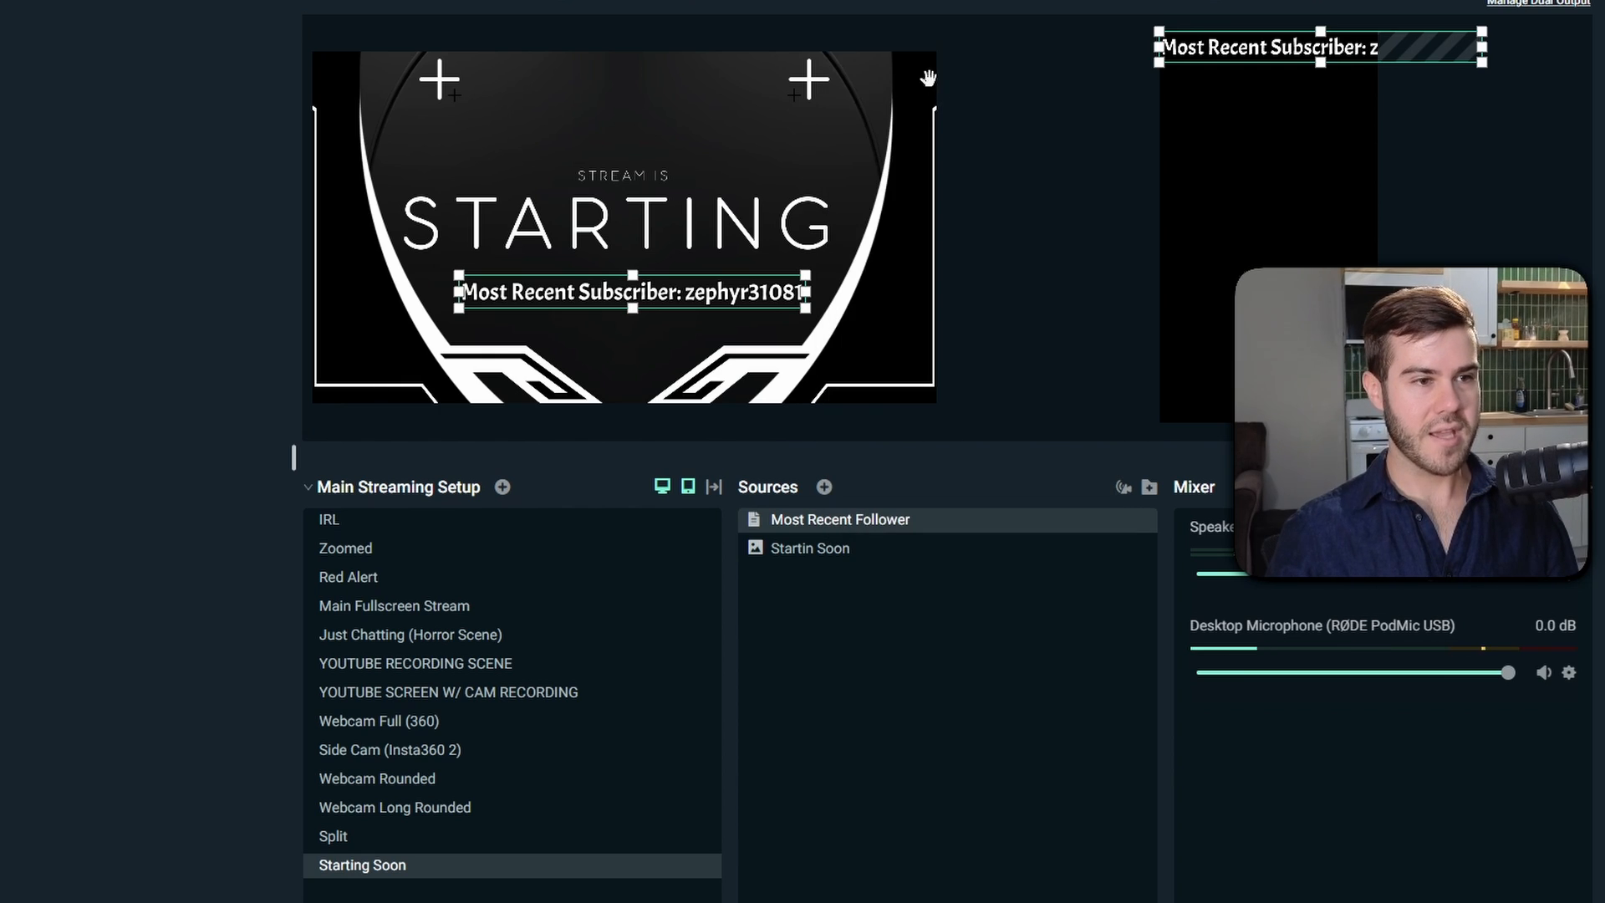
pyautogui.rightClick(880, 656)
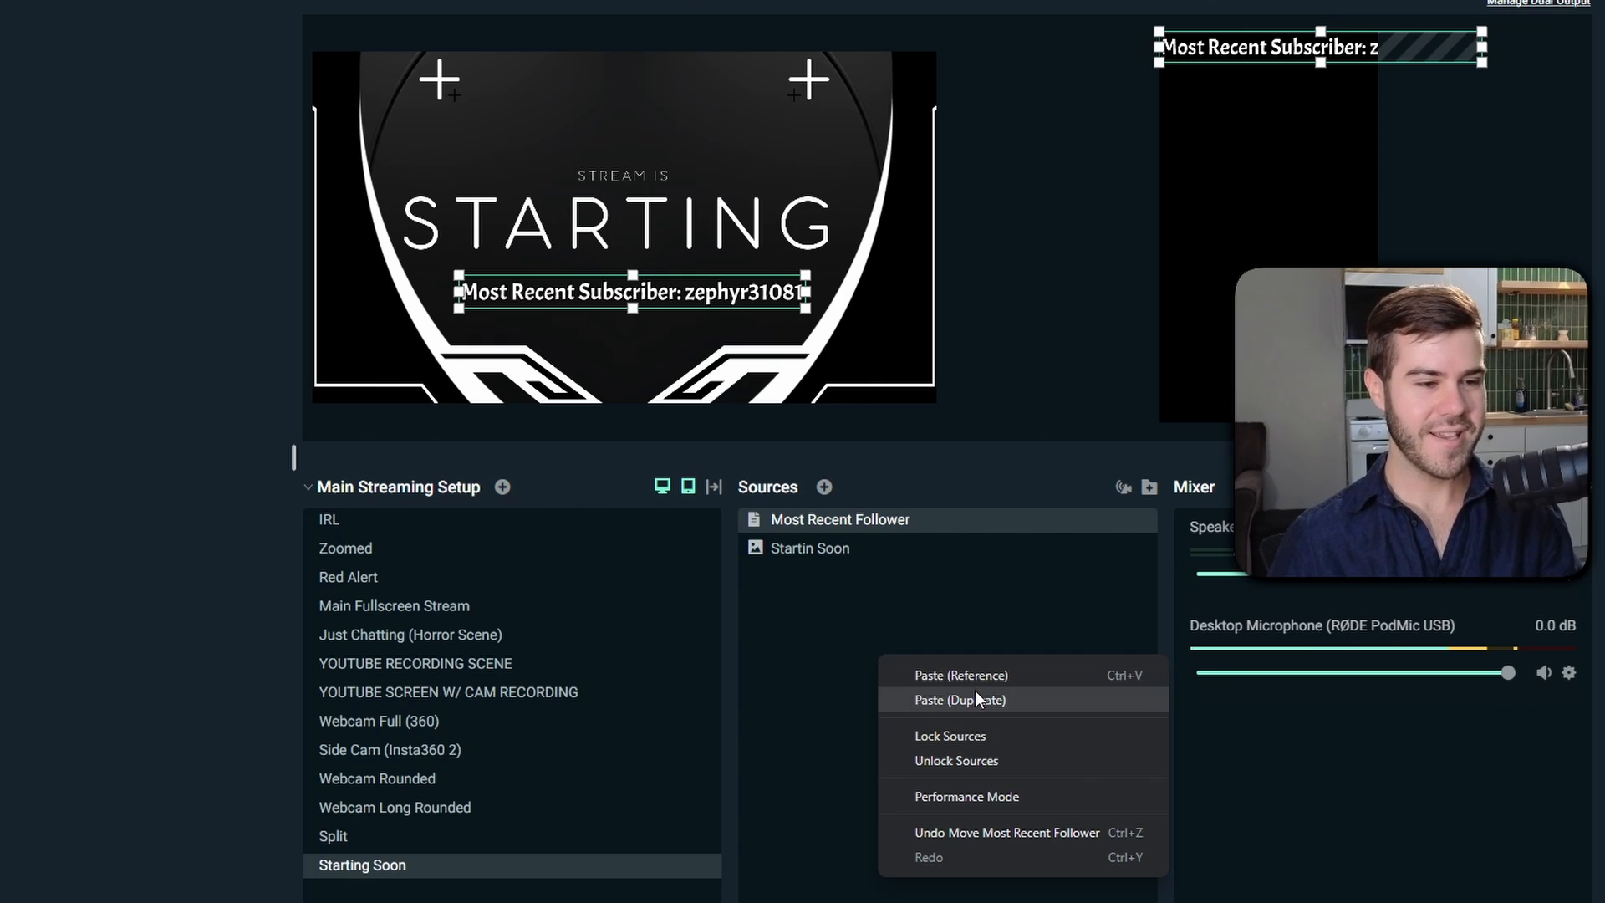
pyautogui.click(974, 700)
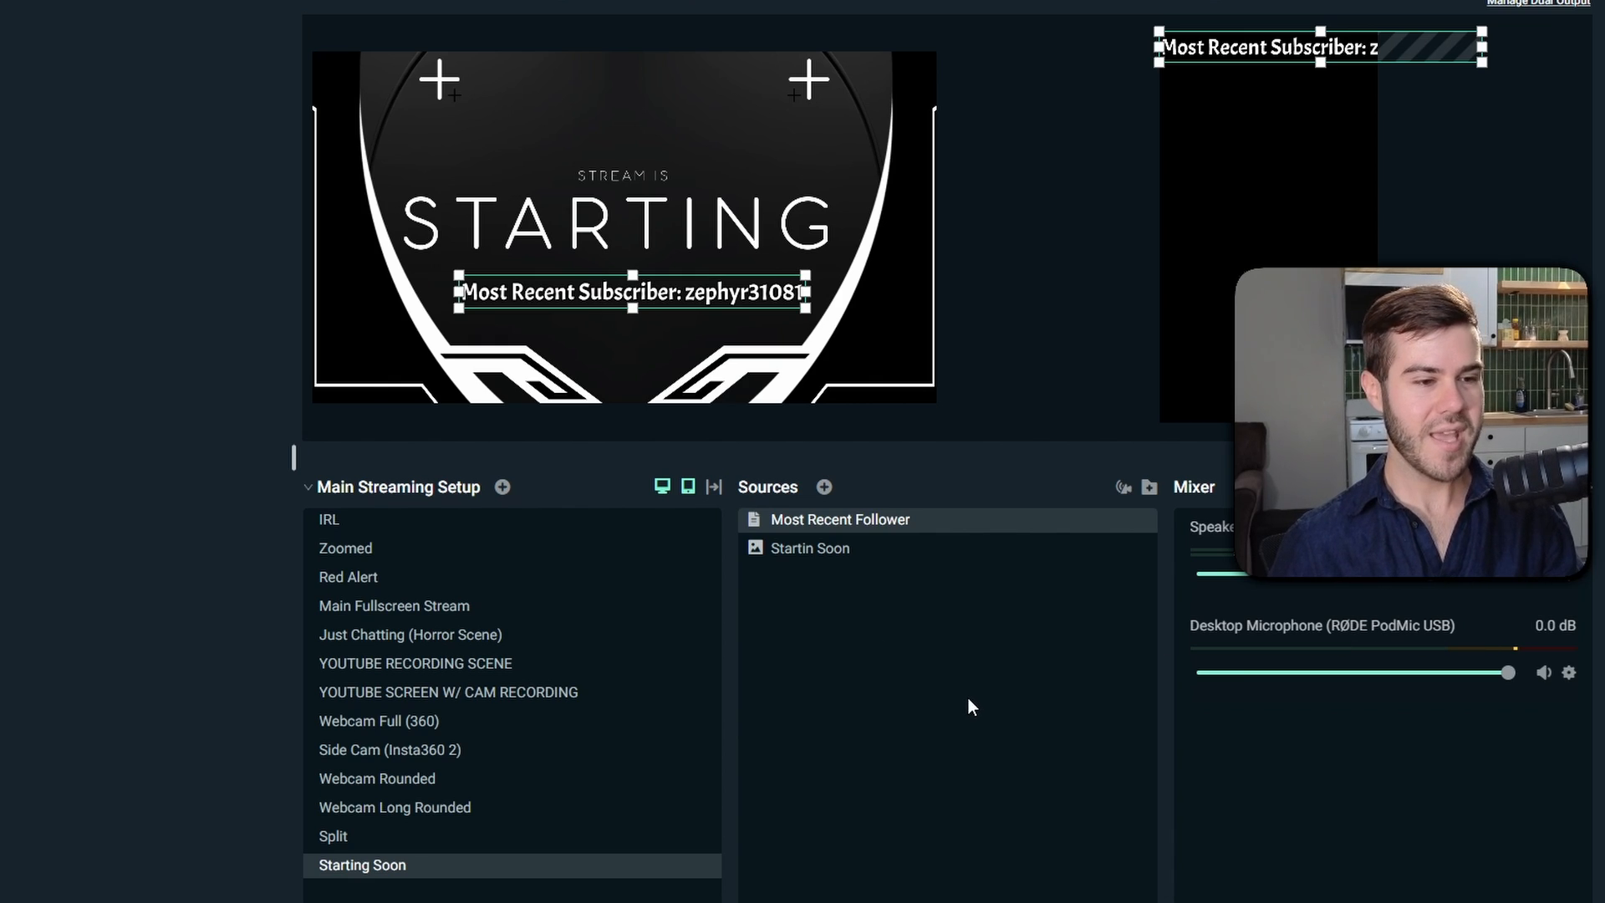
# Rename the upper Most Recent Follower source as "Most Recent Subscriber".
pyautogui.rightClick(851, 523)
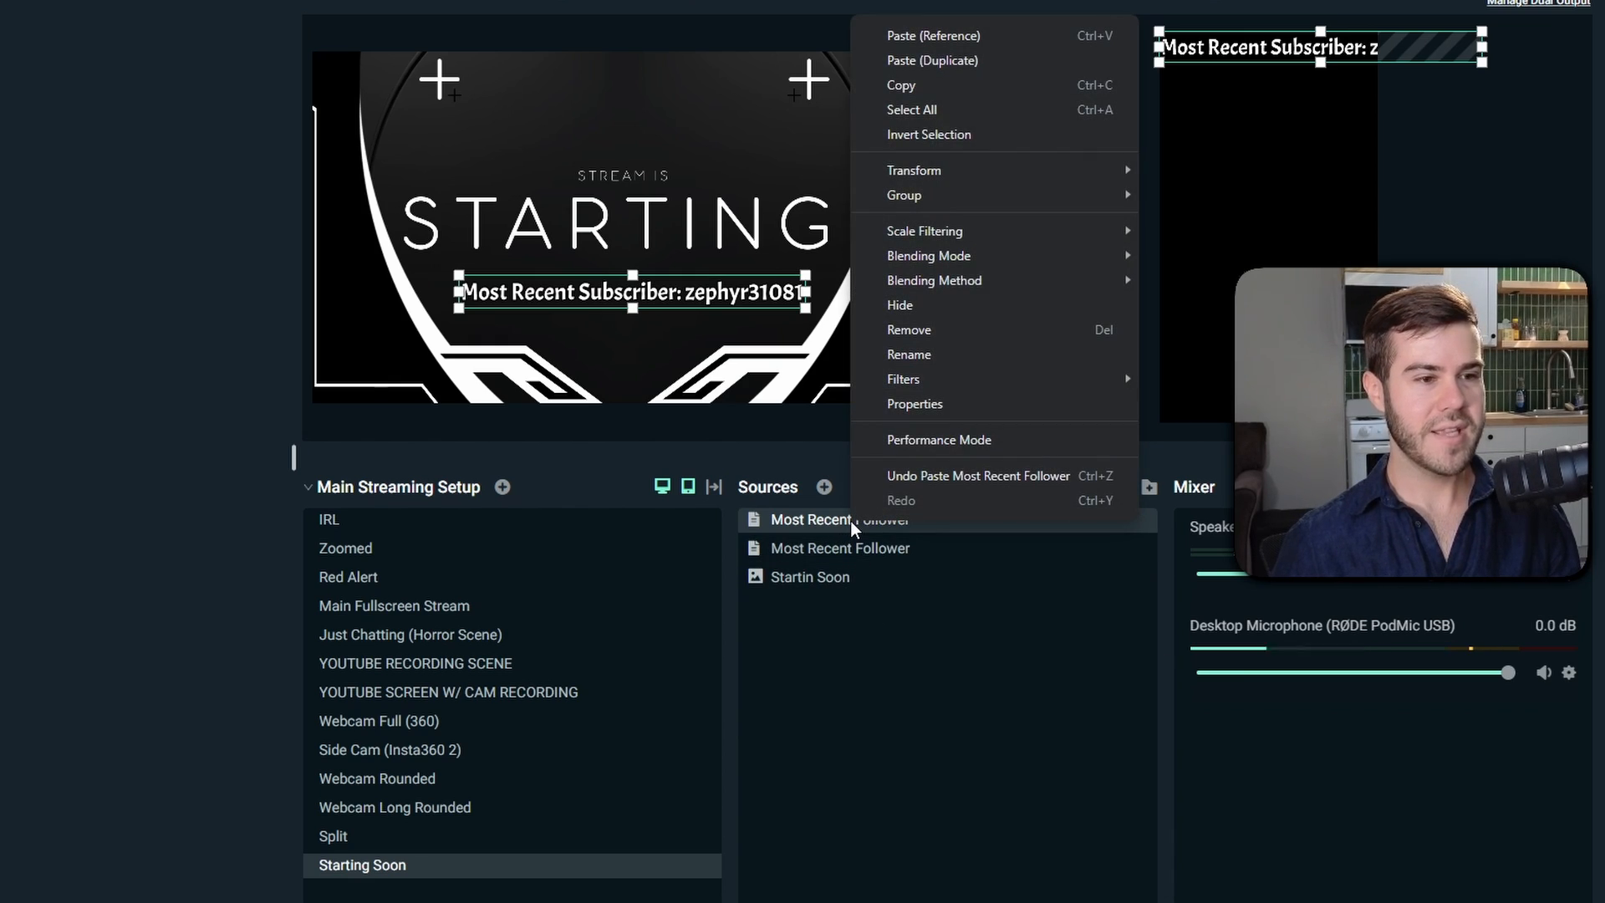
pyautogui.click(930, 354)
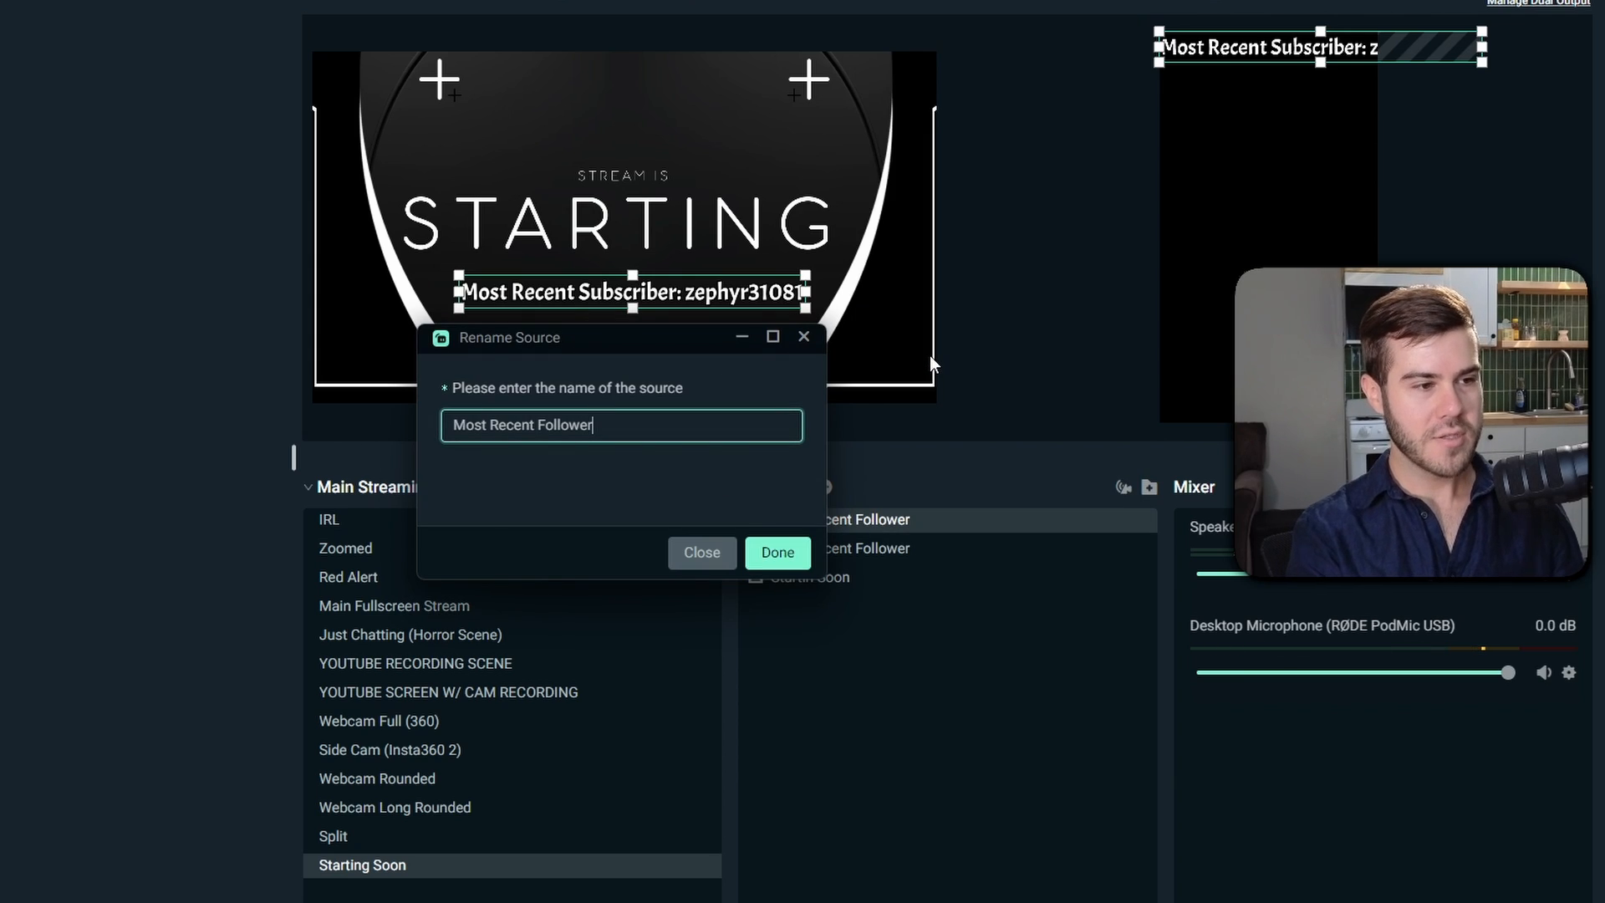
pyautogui.press('BackSpace')
pyautogui.press('BackSpace')
pyautogui.press('BackSpace')
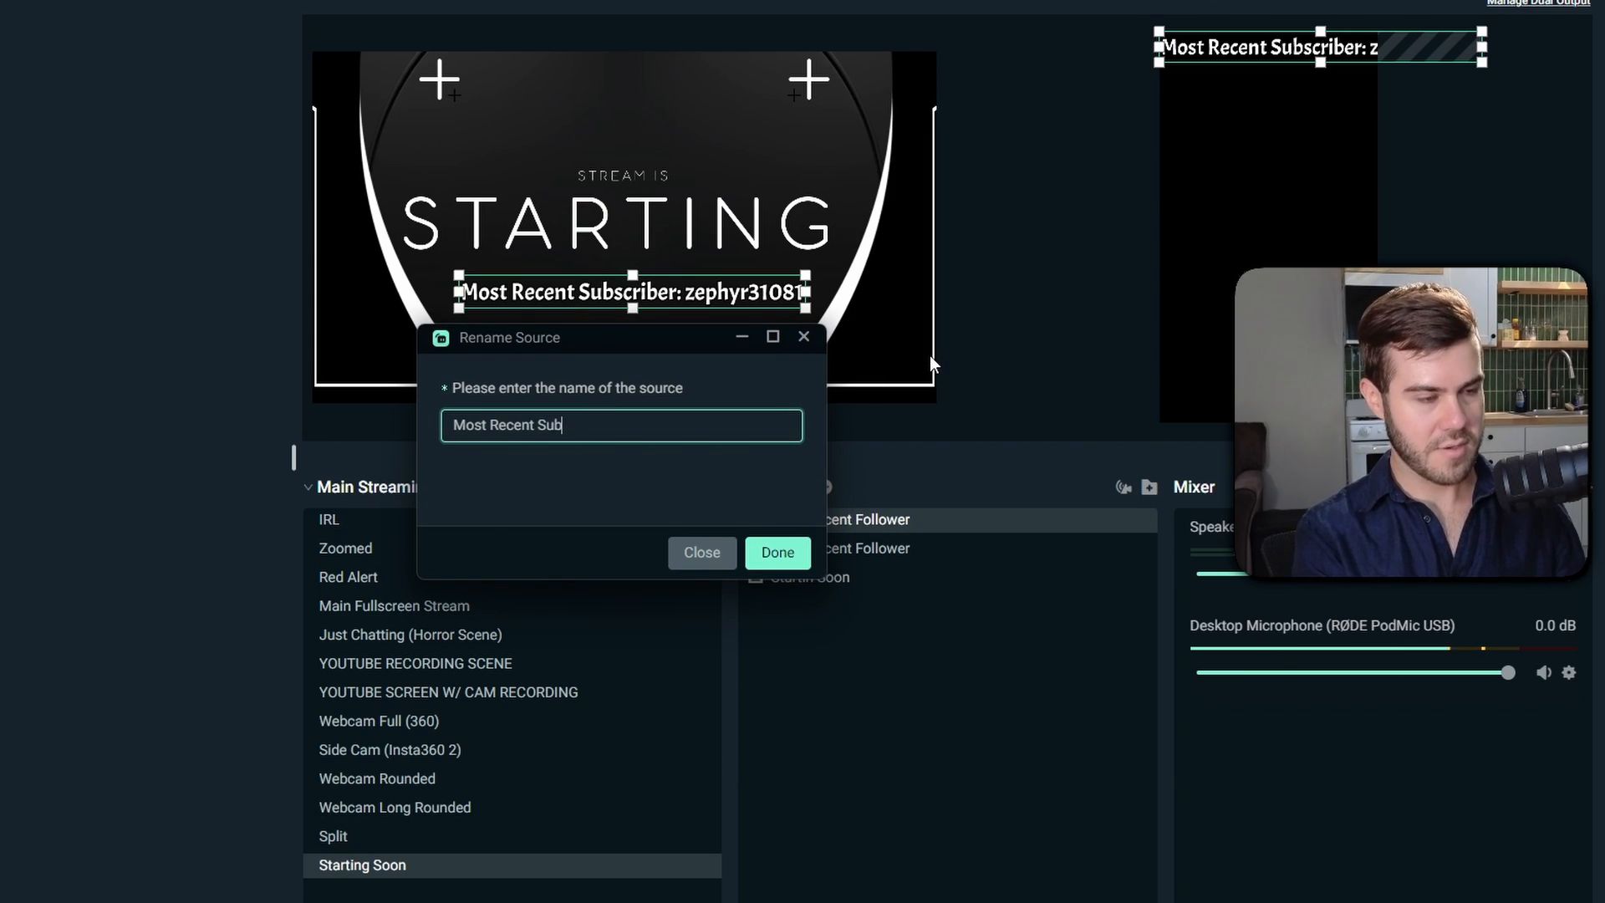
pyautogui.press('BackSpace')
pyautogui.press('BackSpace')
pyautogui.press('BackSpace')
pyautogui.press('BackSpace')
pyautogui.press('BackSpace')
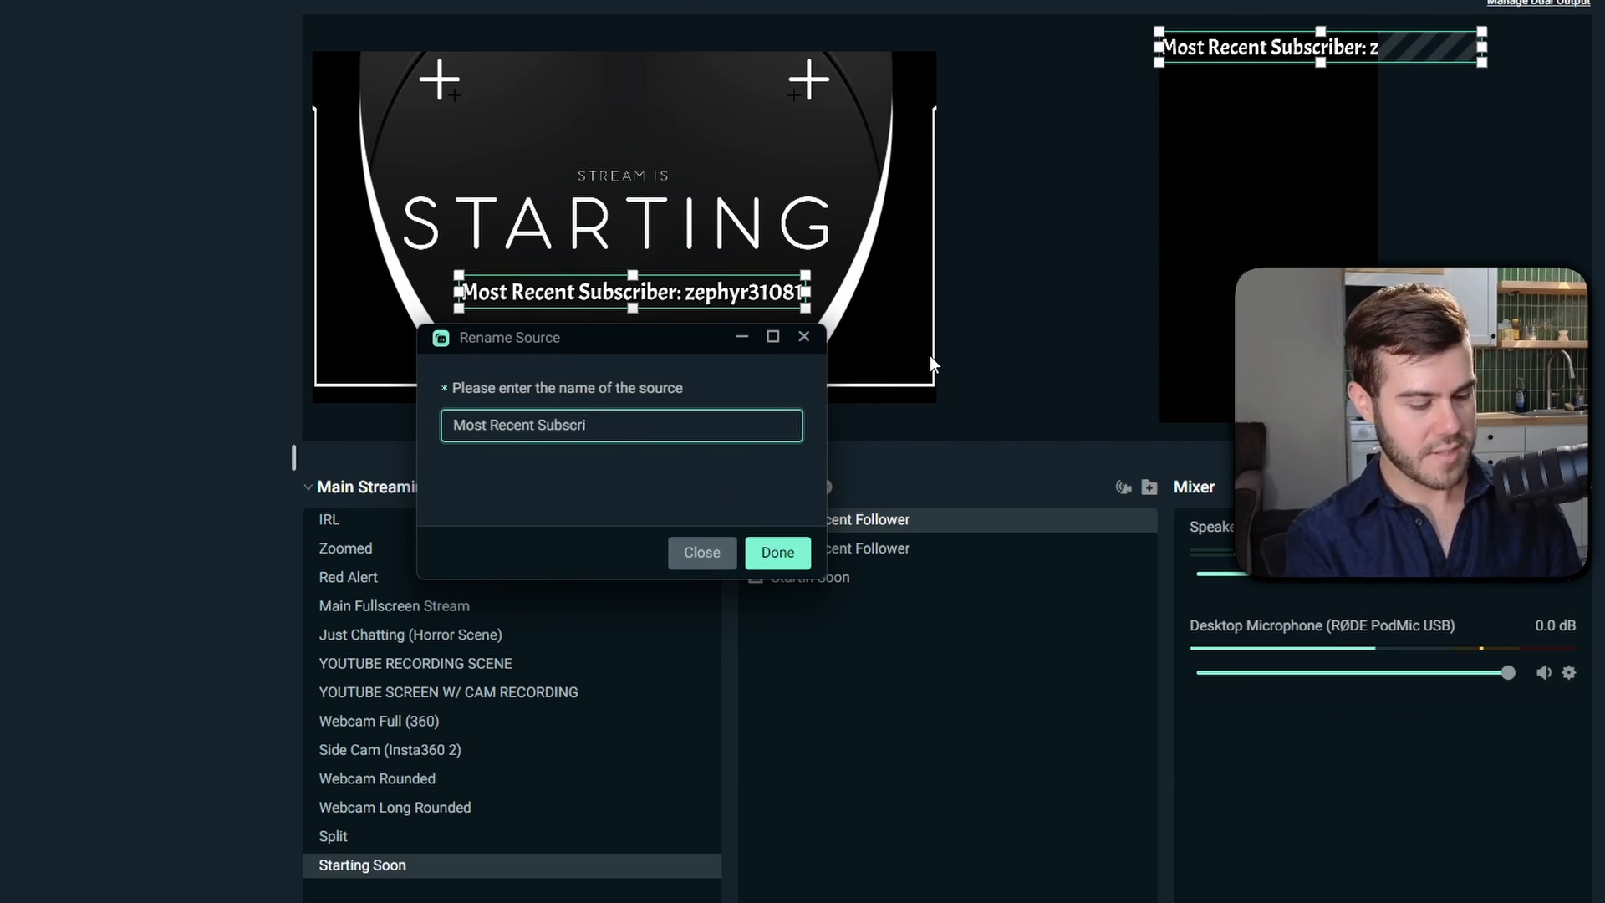
pyautogui.write('ber')
pyautogui.press('Return')
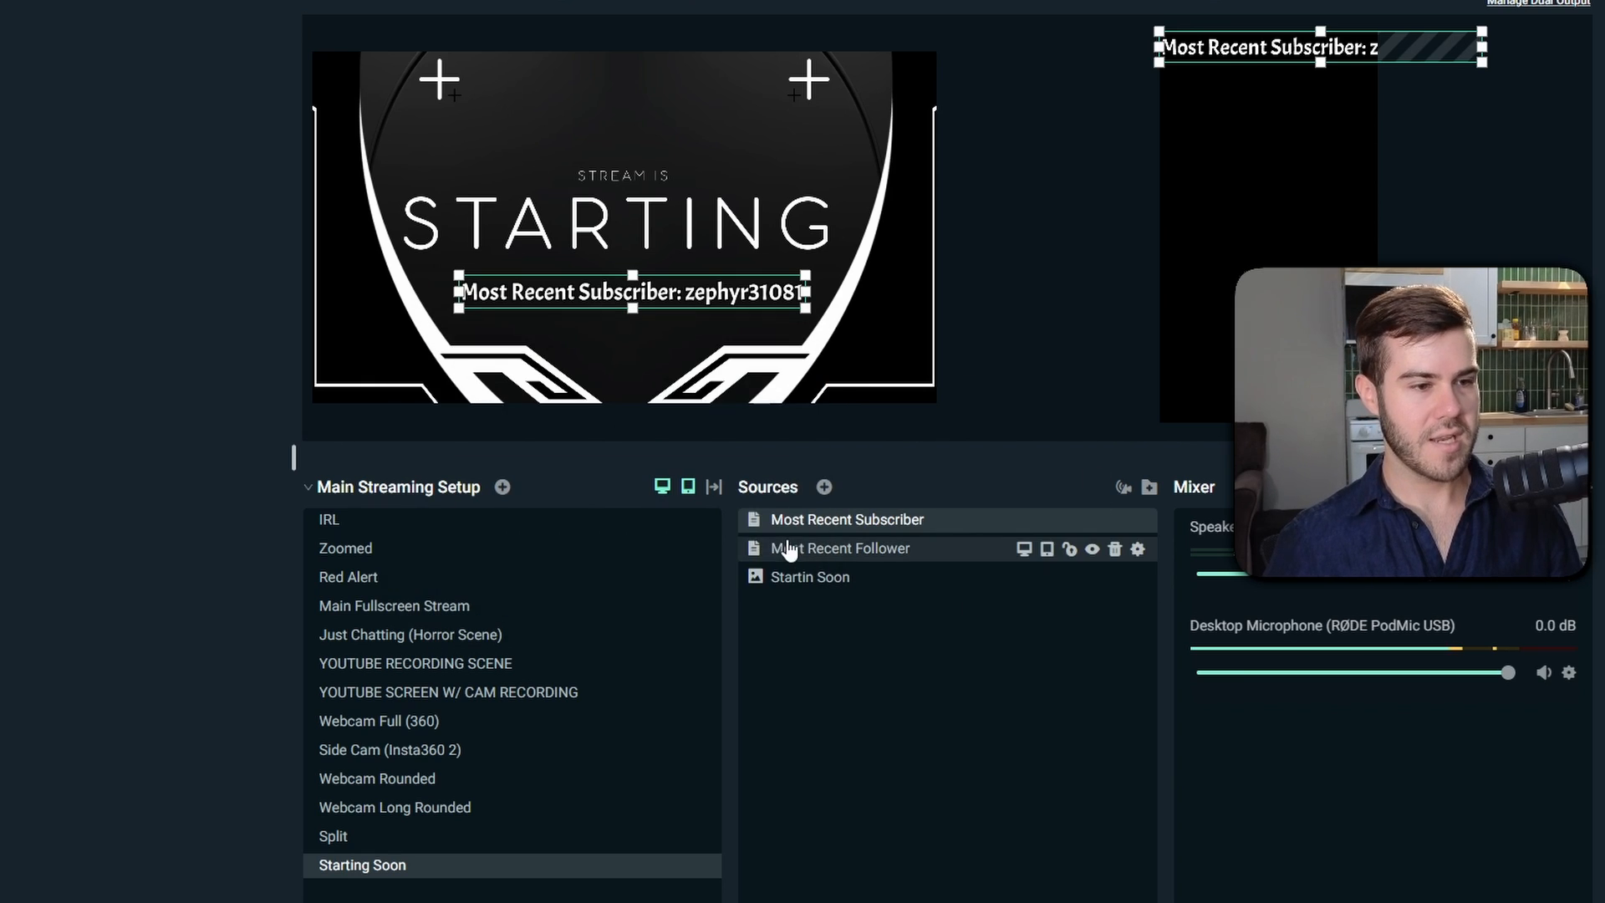
# Place the Most Recent Follower label directly below the subscriber label and set its label type to Most Recent Follower.
pyautogui.click(861, 553)
pyautogui.moveTo(690, 302); pyautogui.dragTo(696, 323)
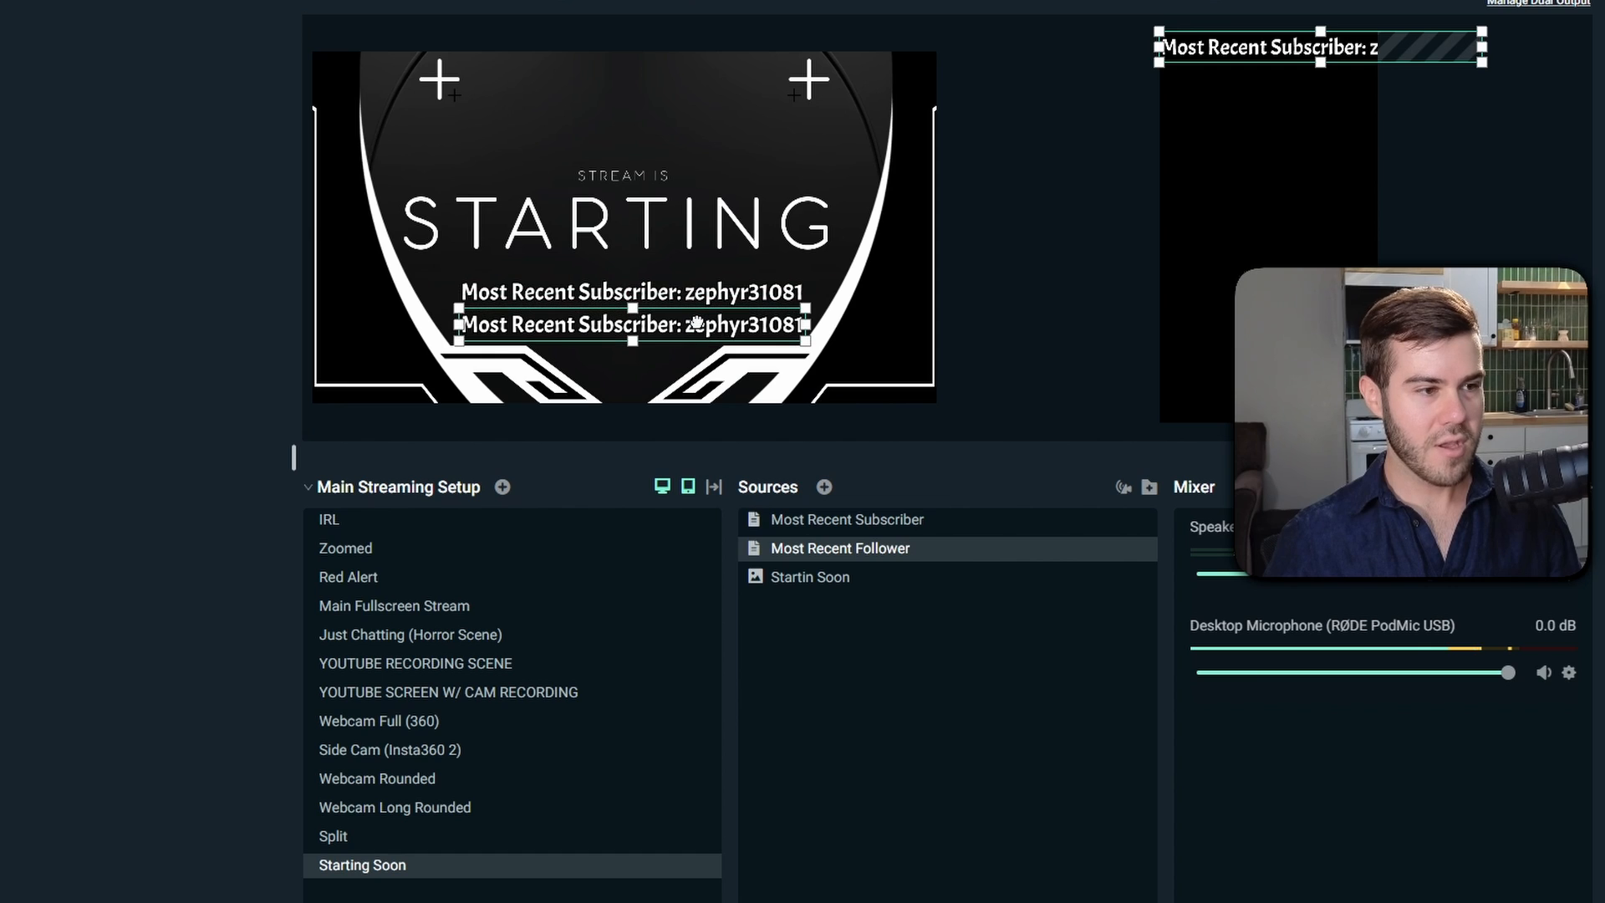
pyautogui.doubleClick(866, 554)
pyautogui.click(695, 313)
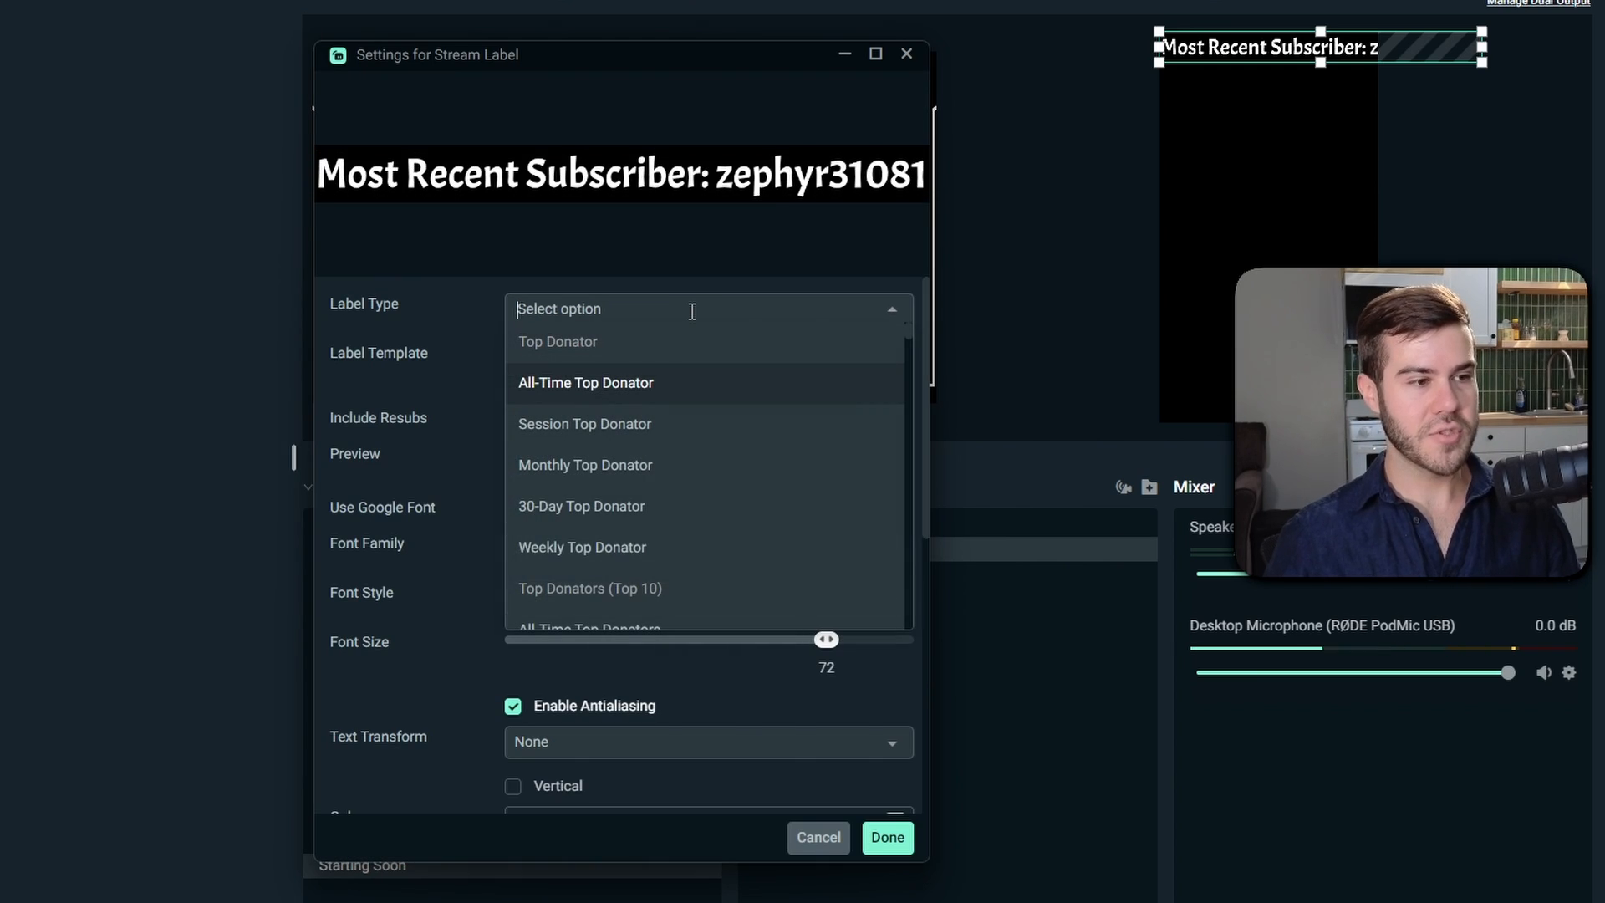
pyautogui.write('most recent follower')
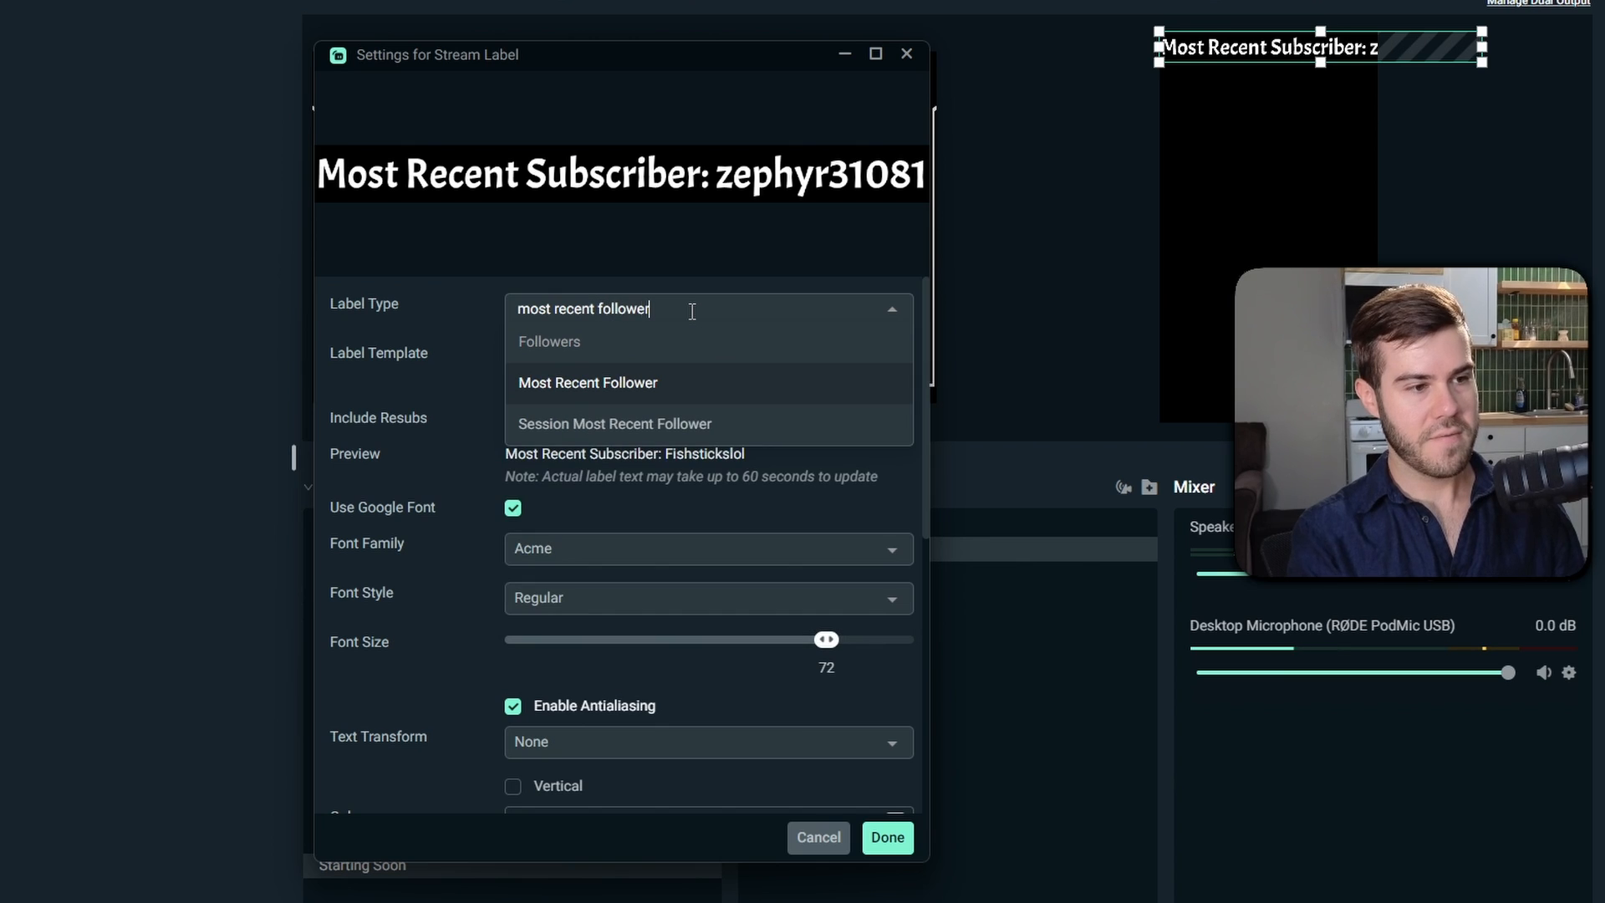
pyautogui.click(670, 383)
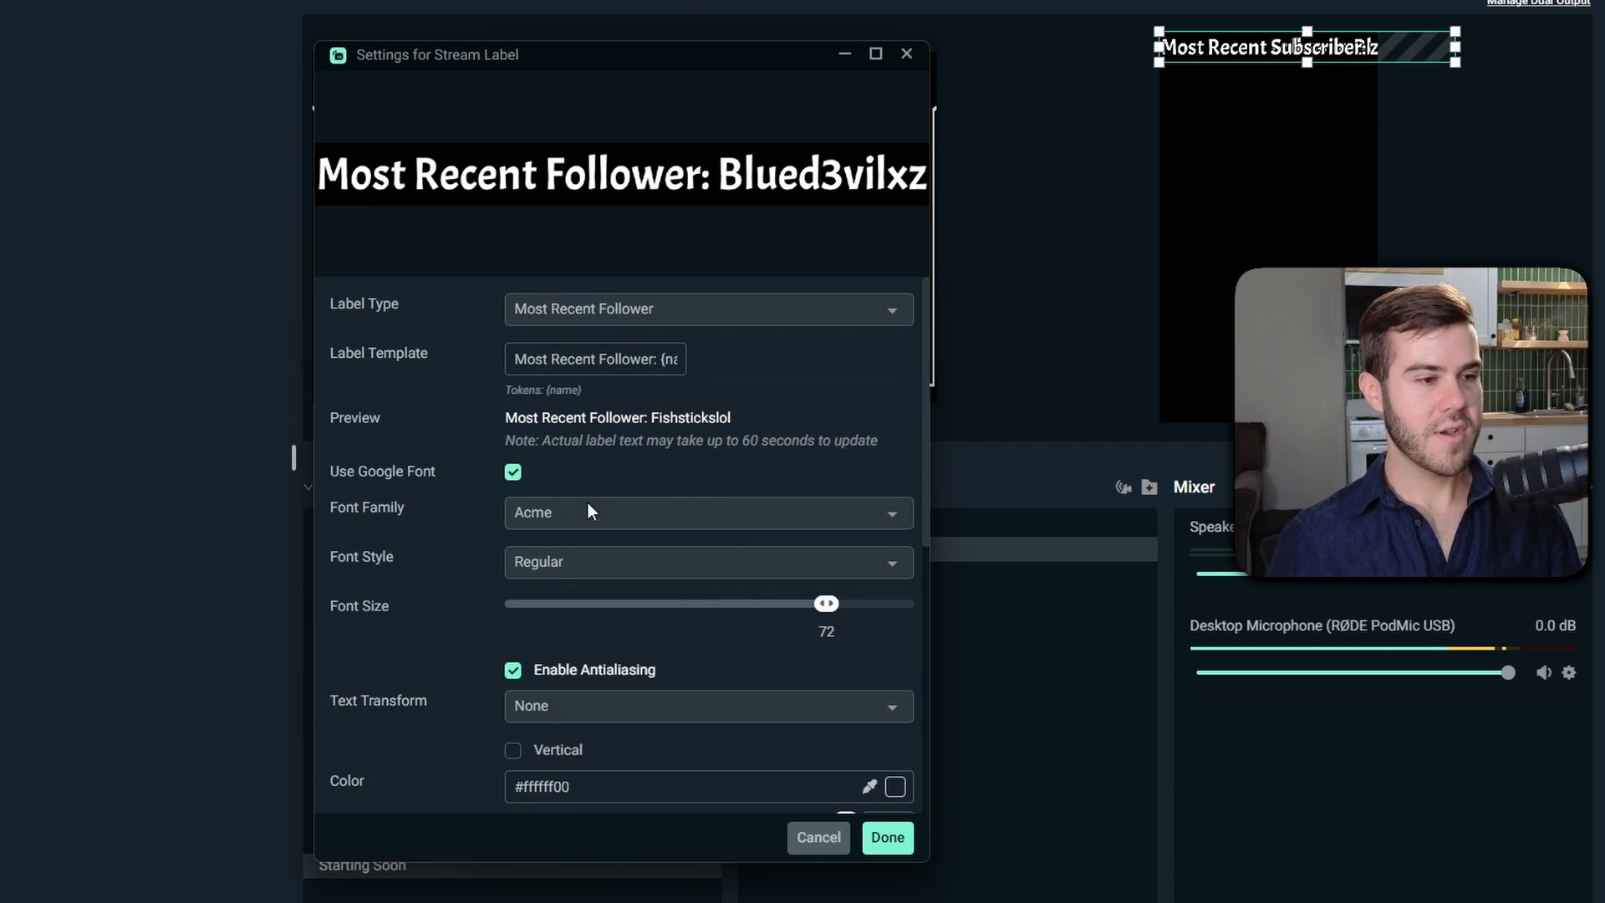
pyautogui.moveTo(727, 53); pyautogui.dragTo(769, 92)
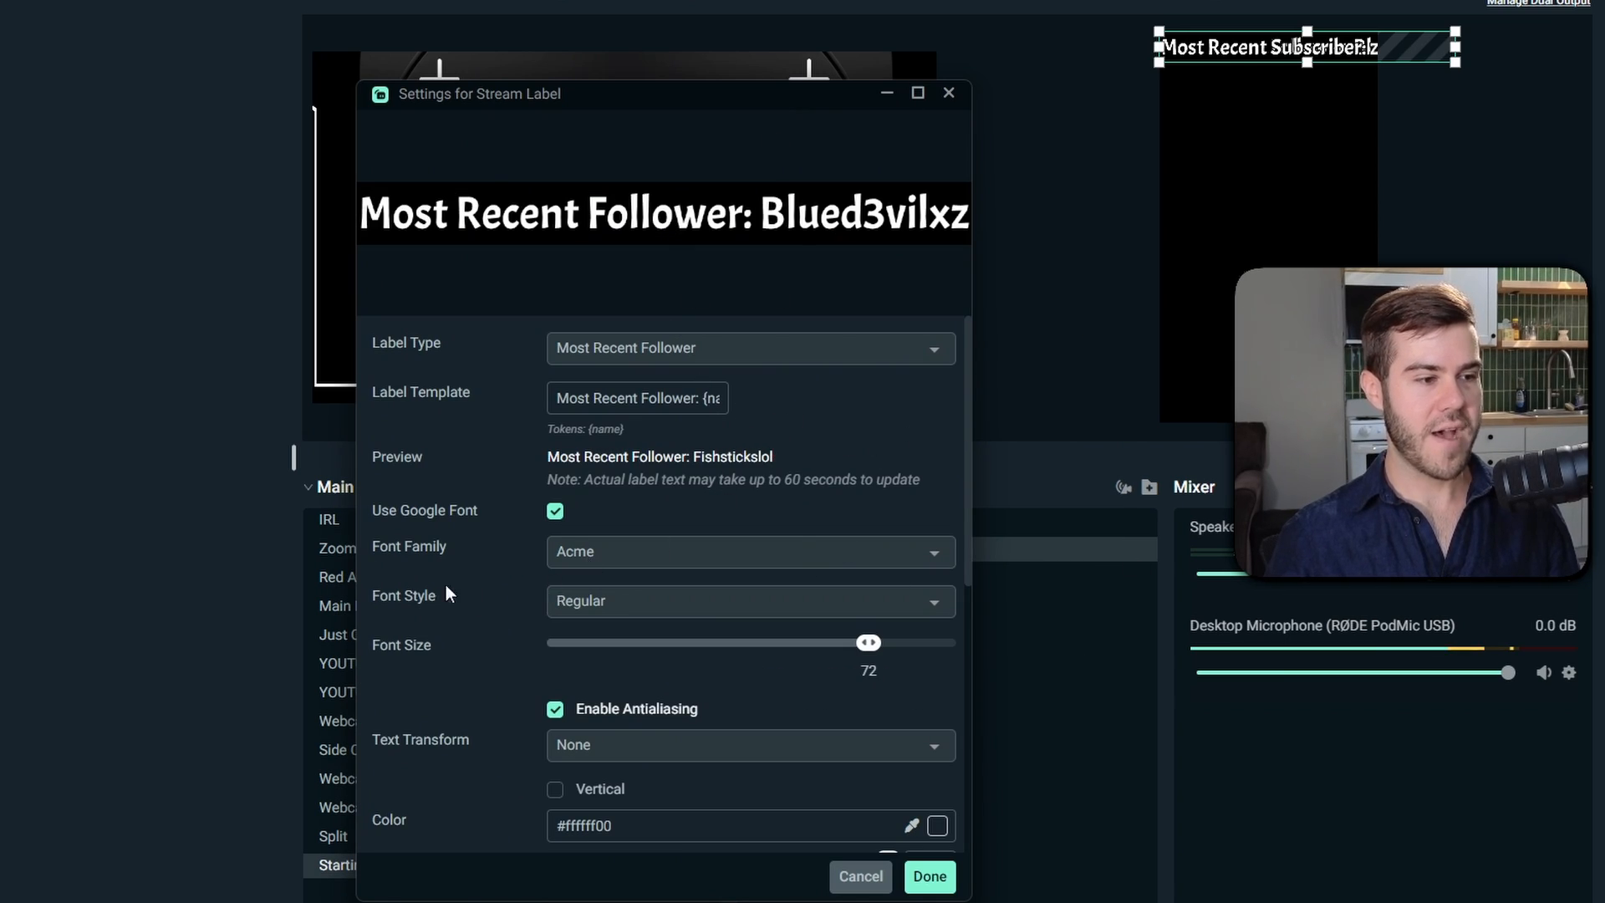
pyautogui.scroll(-6, 450, 594)
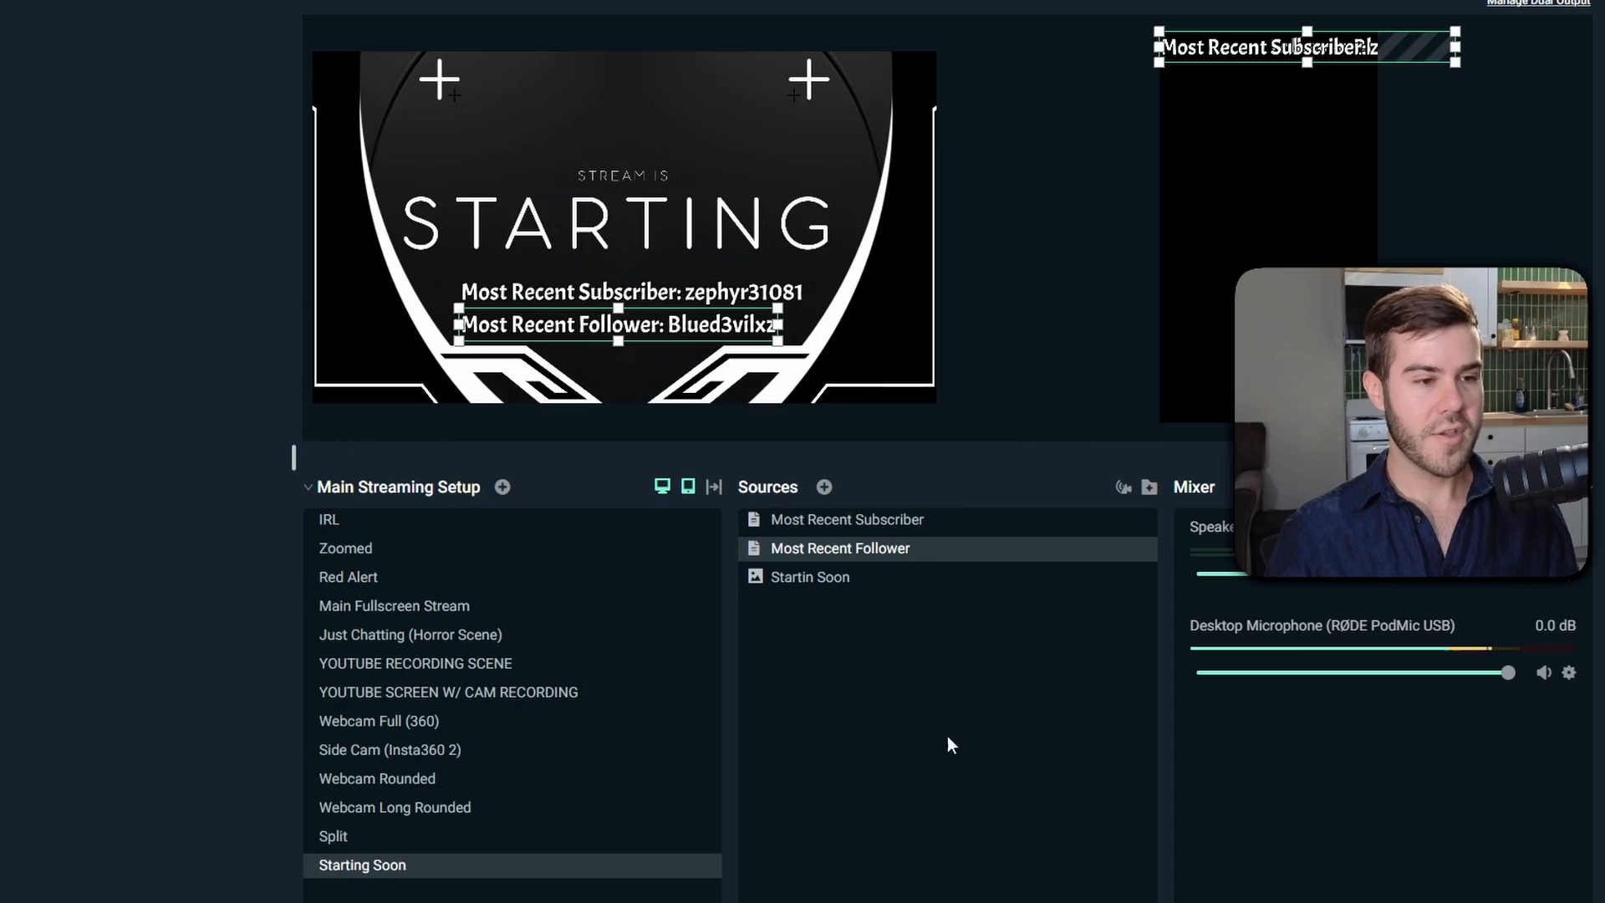
pyautogui.click(825, 488)
pyautogui.click(660, 358)
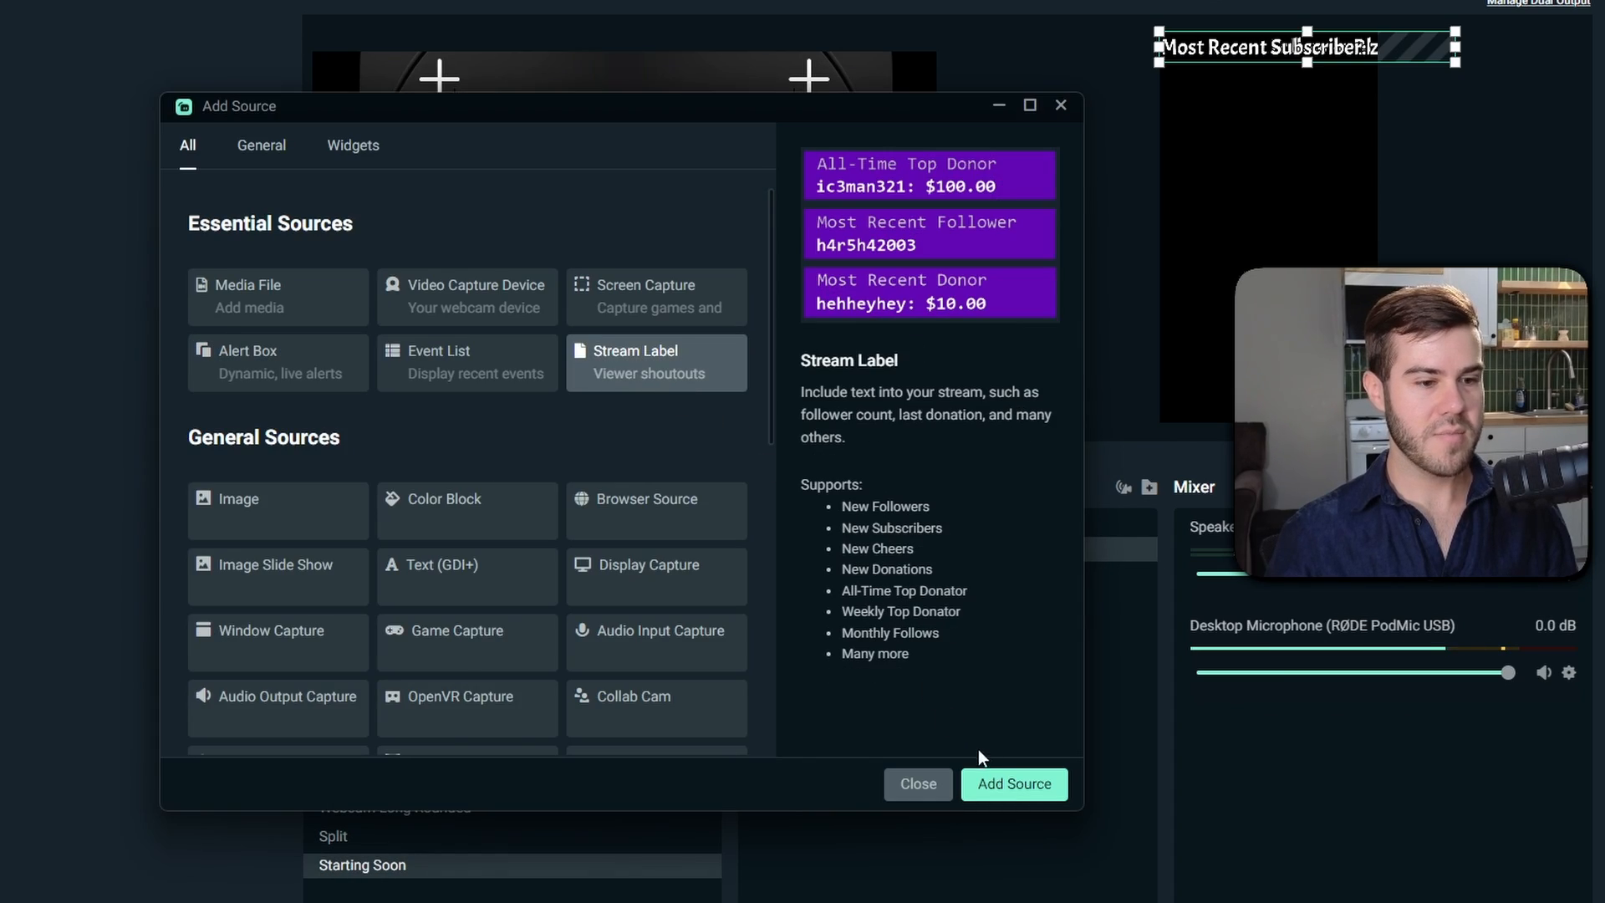
pyautogui.click(1018, 781)
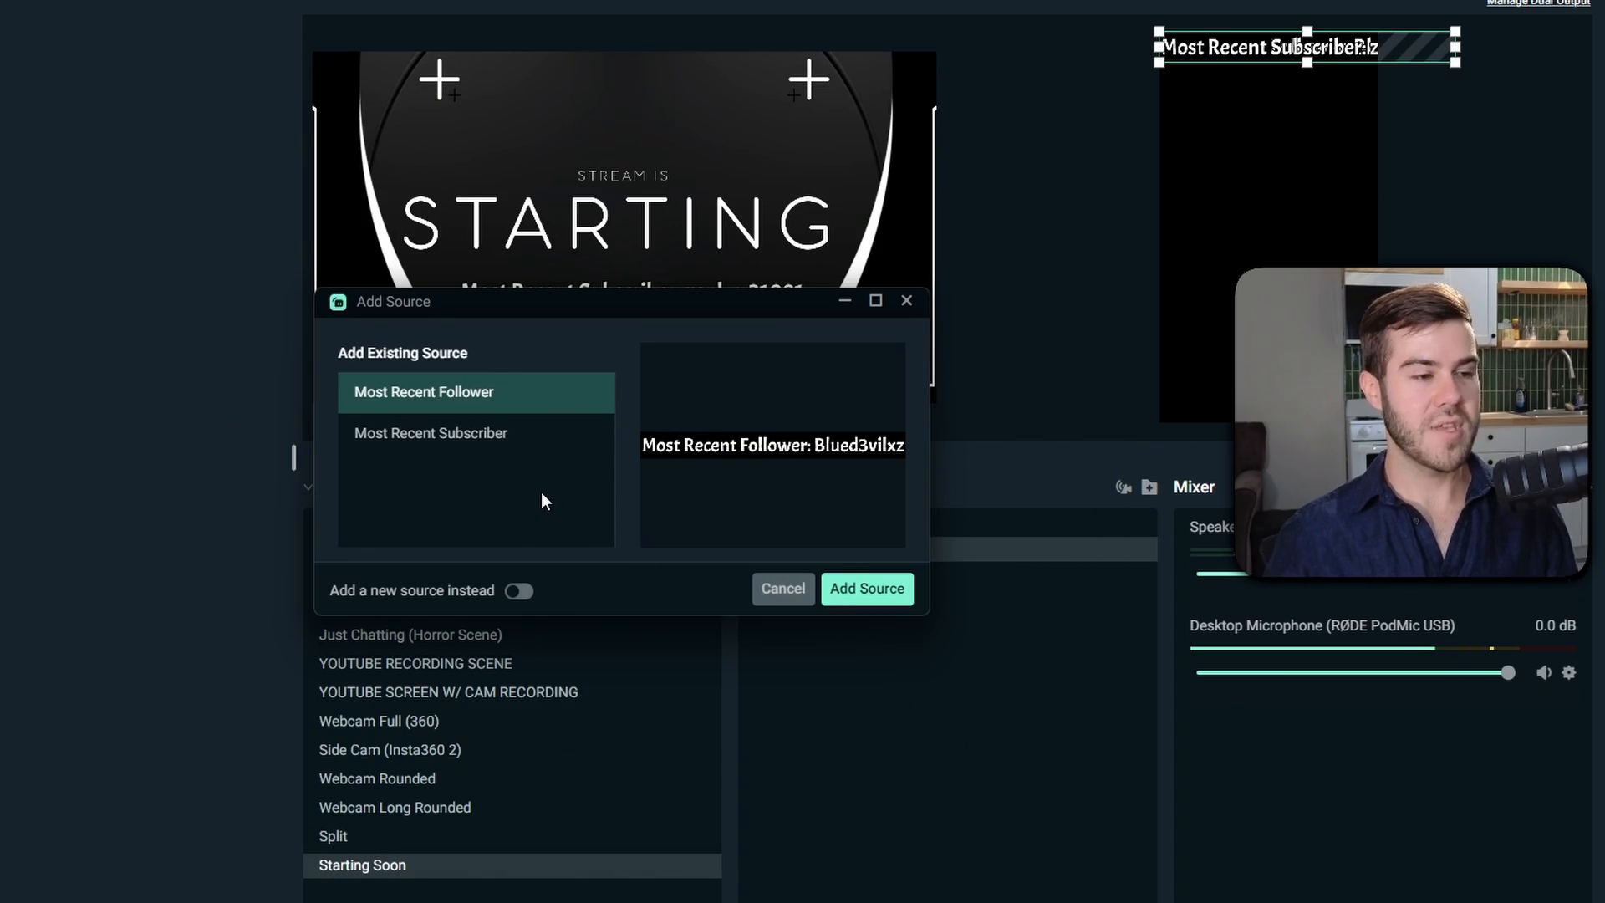
pyautogui.click(519, 592)
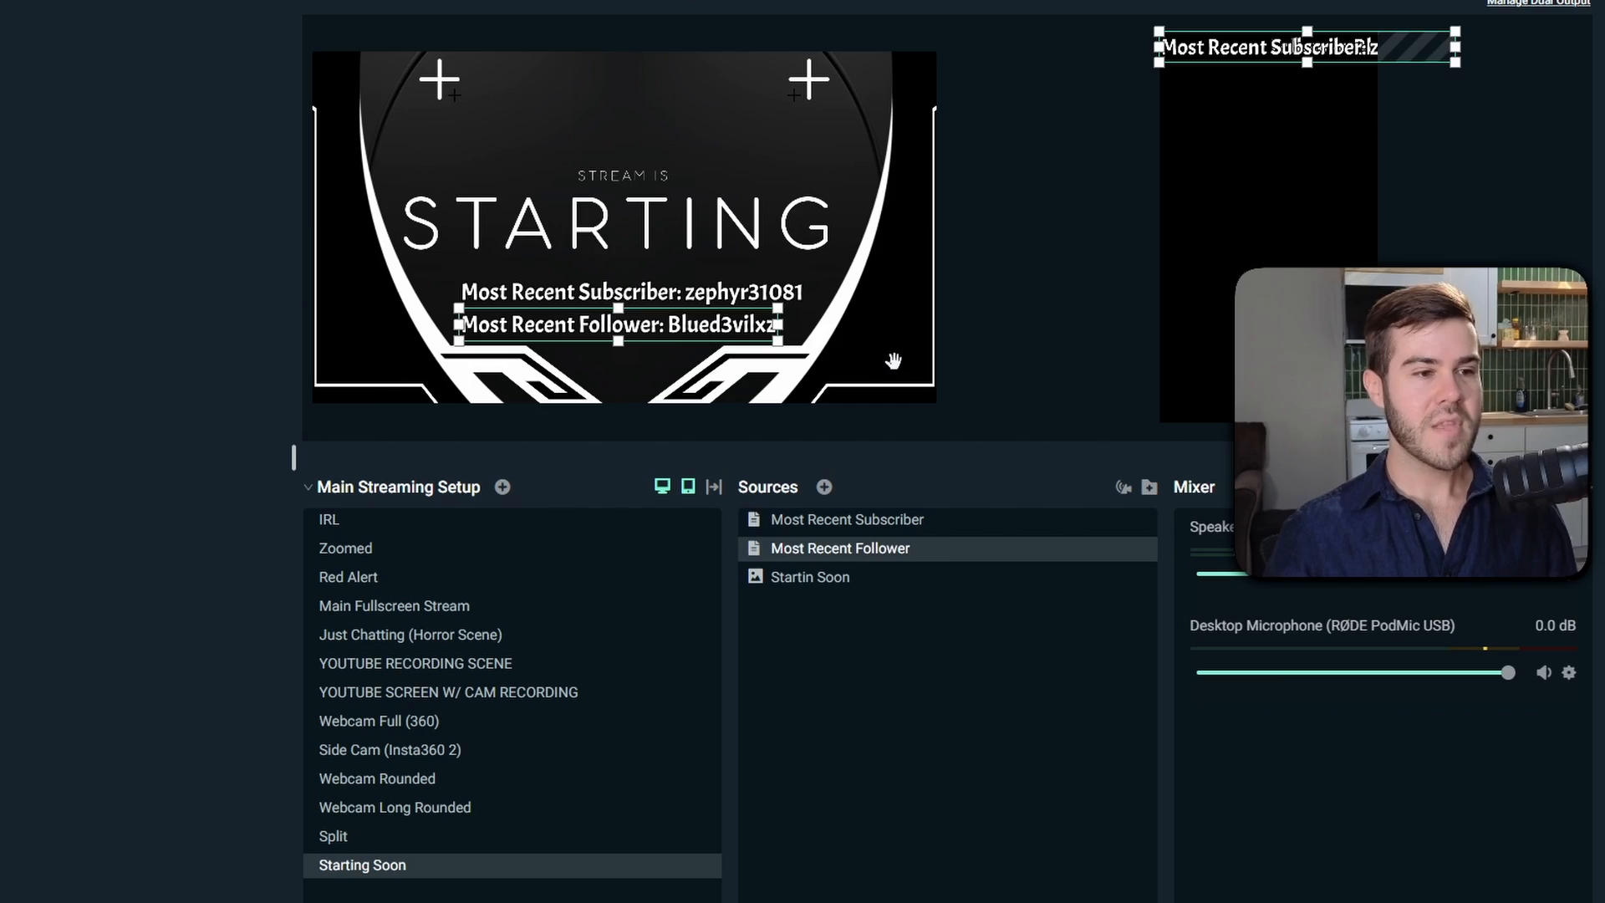
# Hide the Most Recent Subscriber source and centre the Most Recent Follower label below the STARTING title.
pyautogui.click(531, 307)
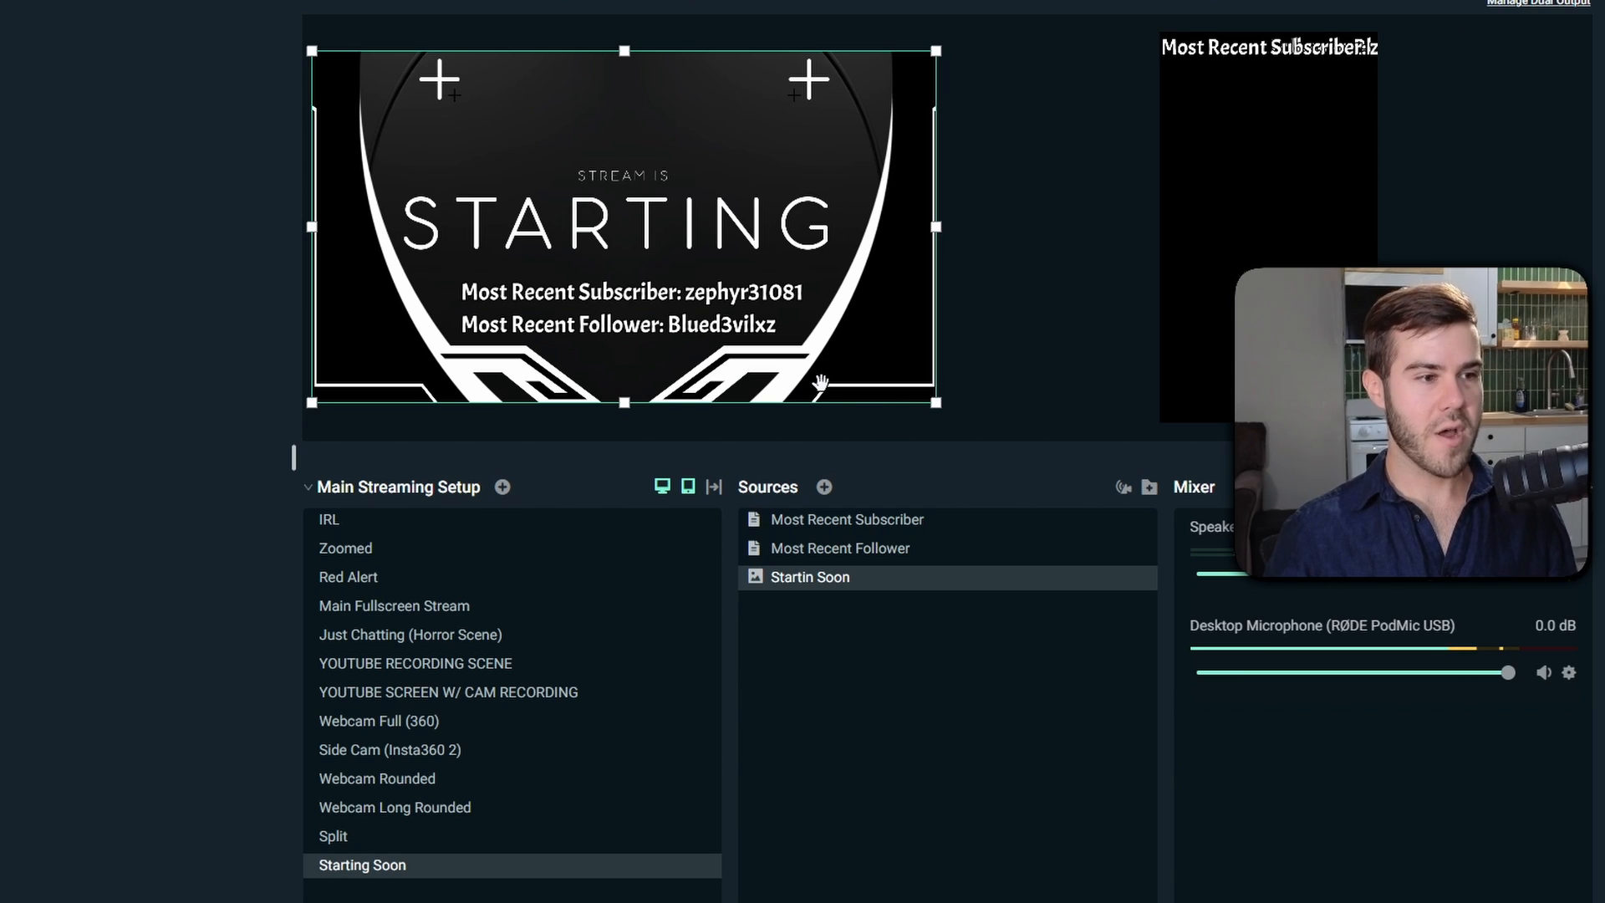
pyautogui.click(888, 525)
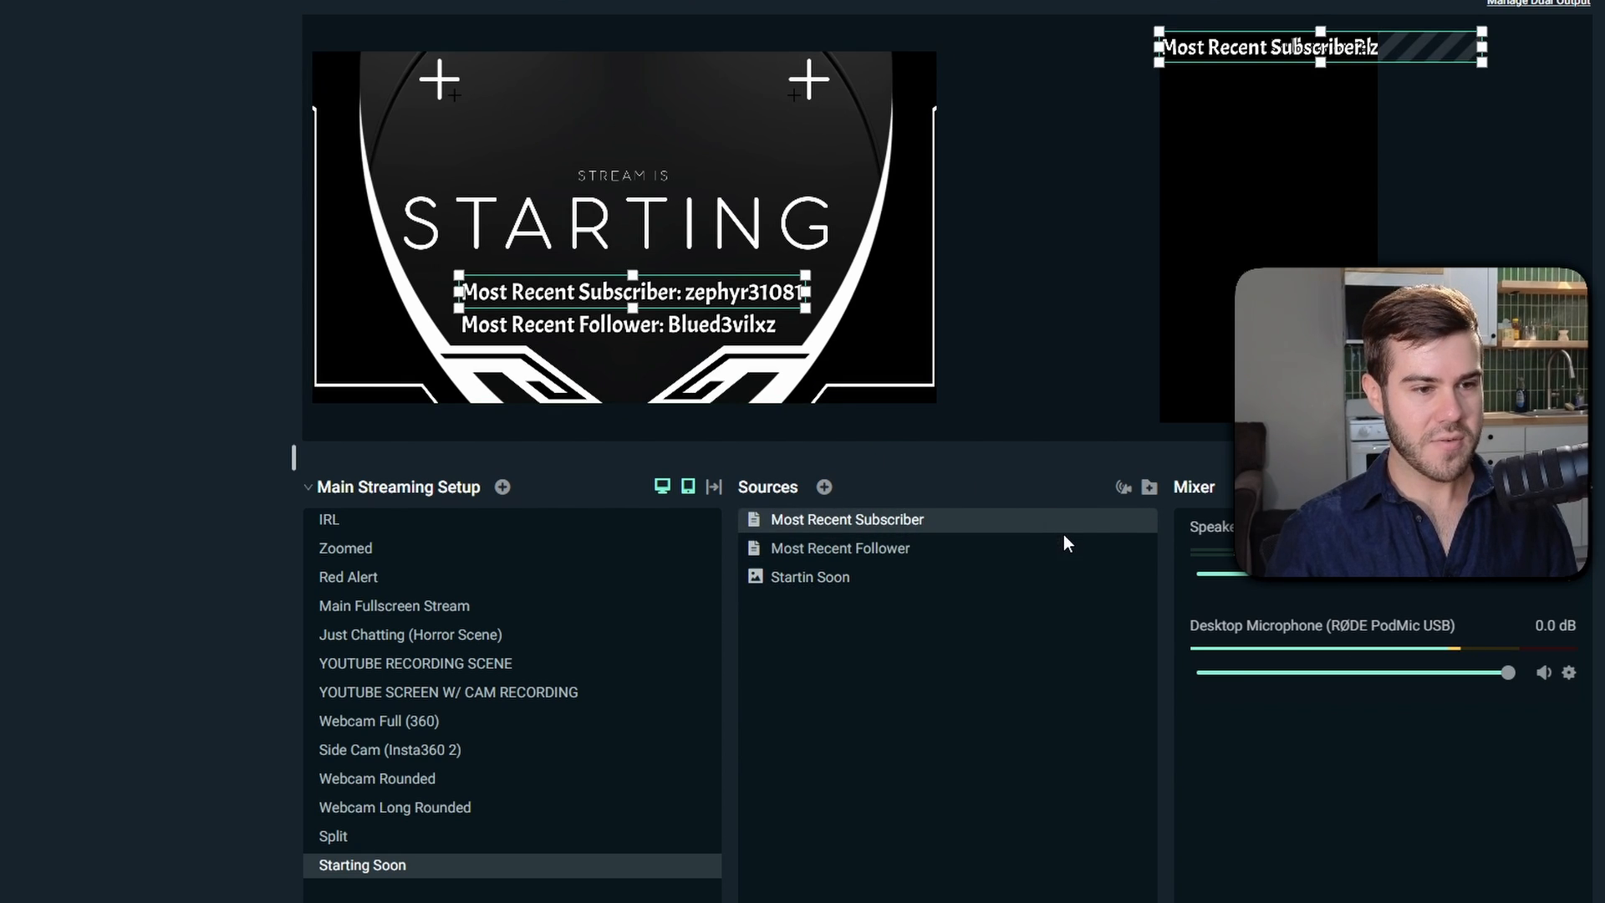
pyautogui.click(1081, 523)
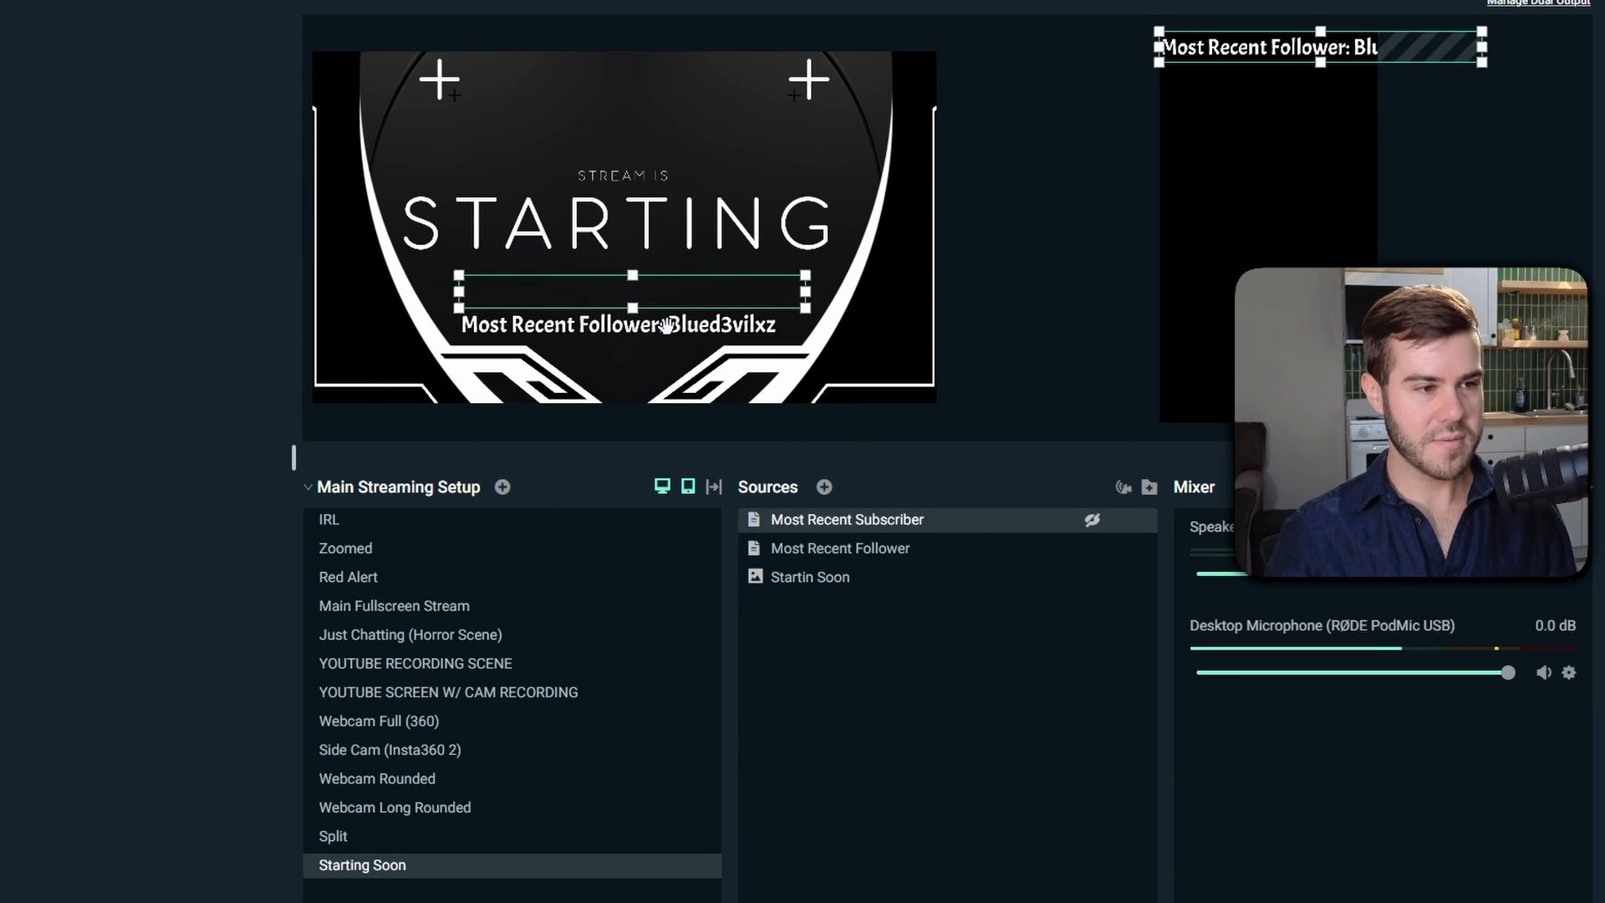
pyautogui.moveTo(673, 326); pyautogui.dragTo(682, 293)
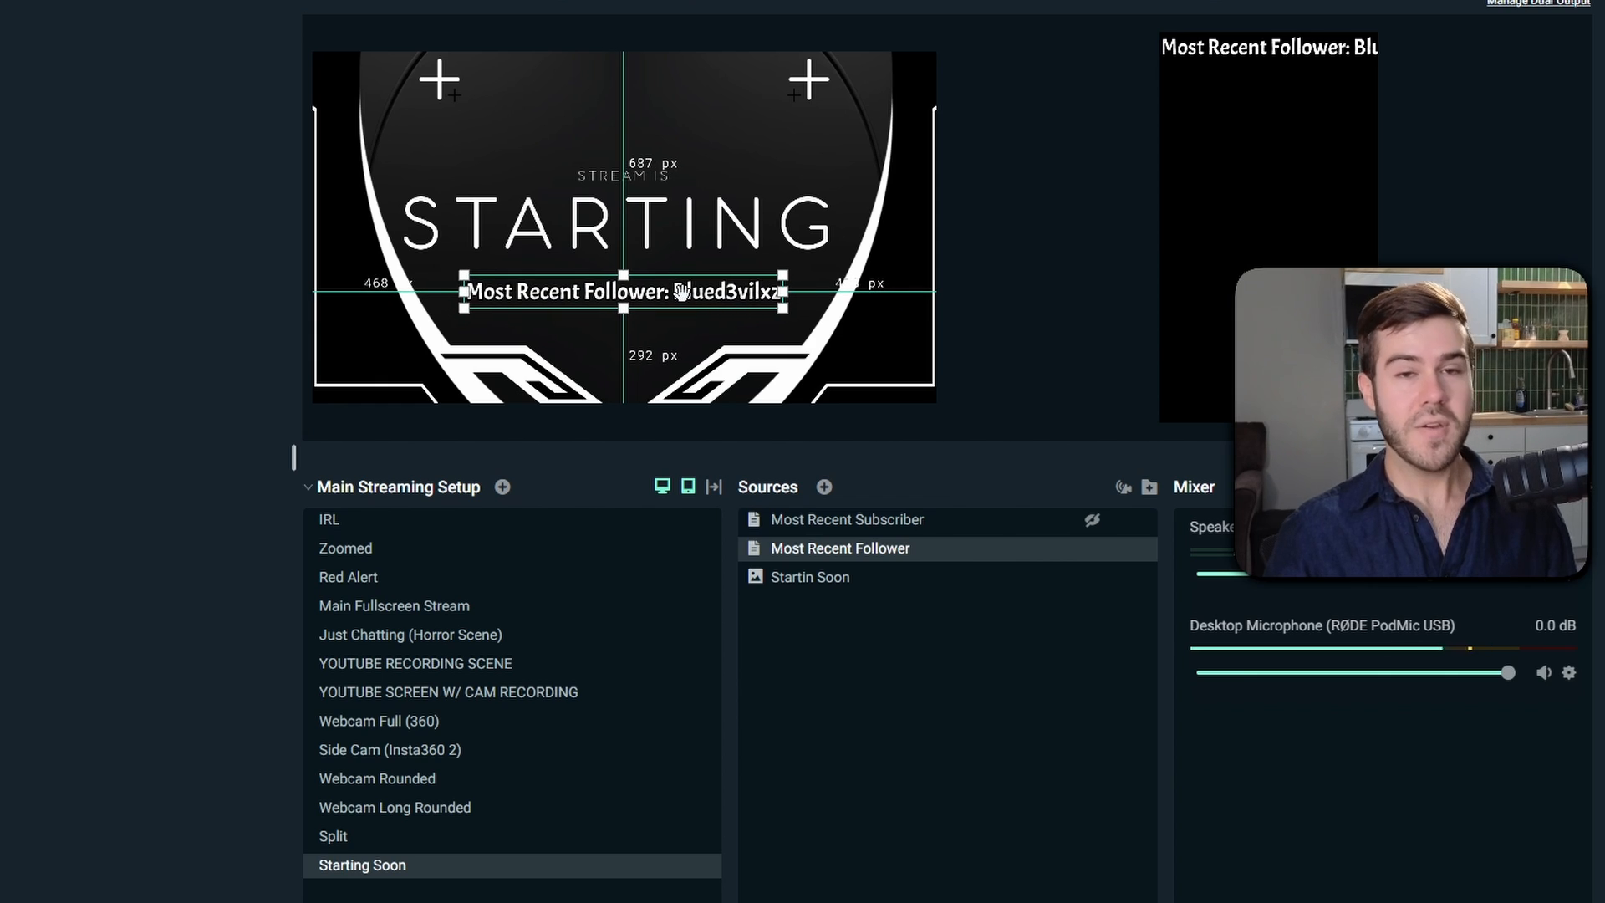
pyautogui.click(709, 343)
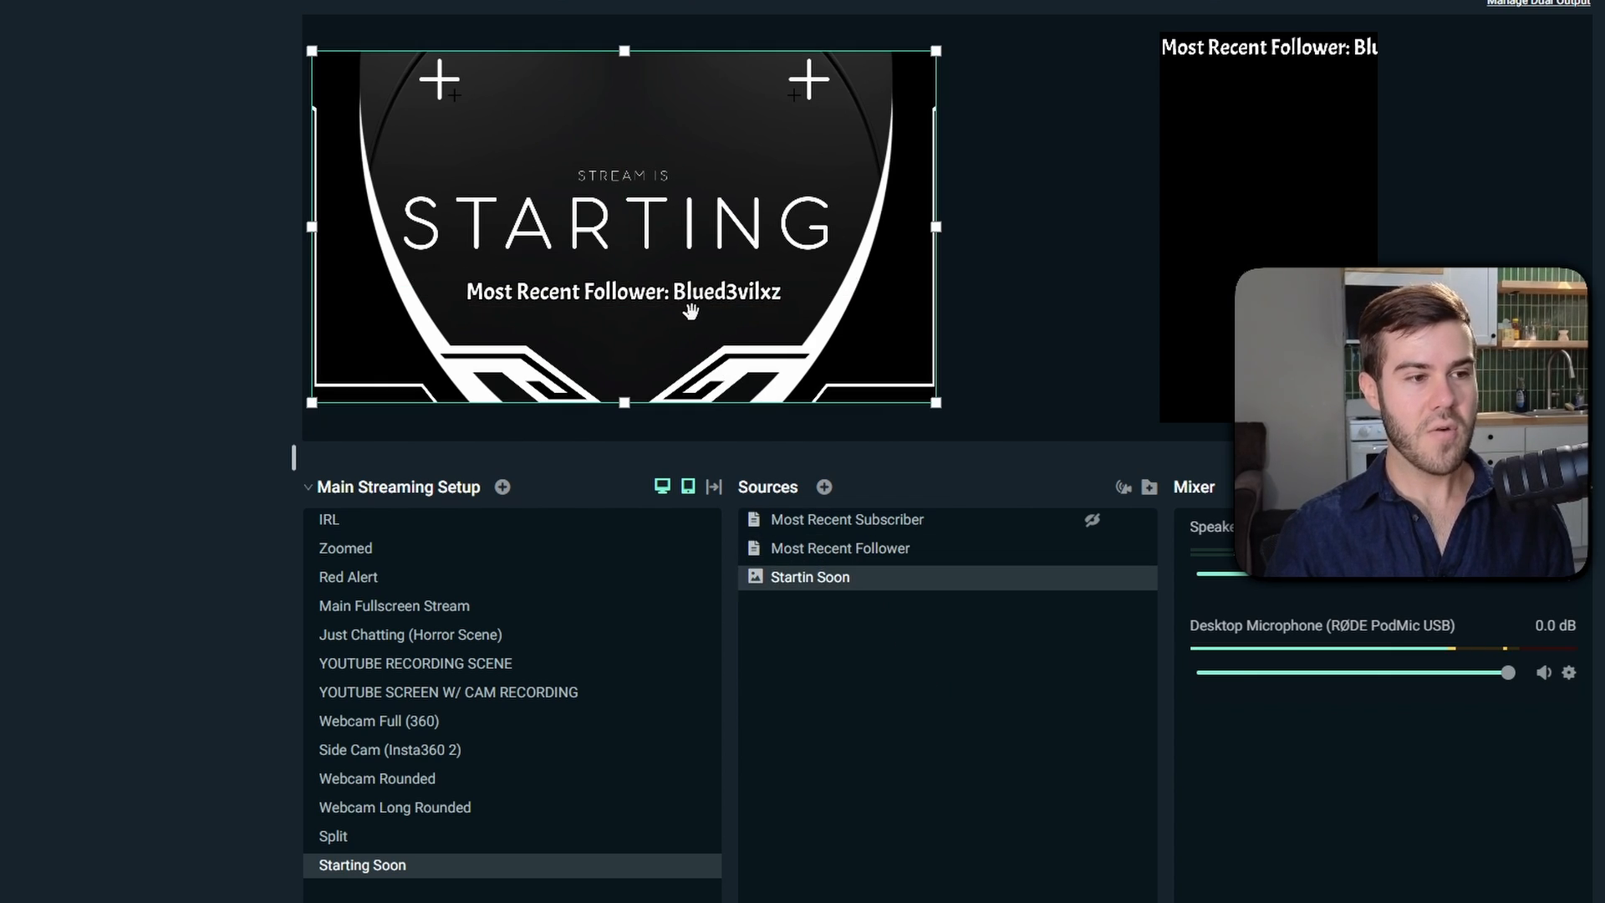
# Add a Scroll filter to the Most Recent Follower source.
pyautogui.click(870, 553)
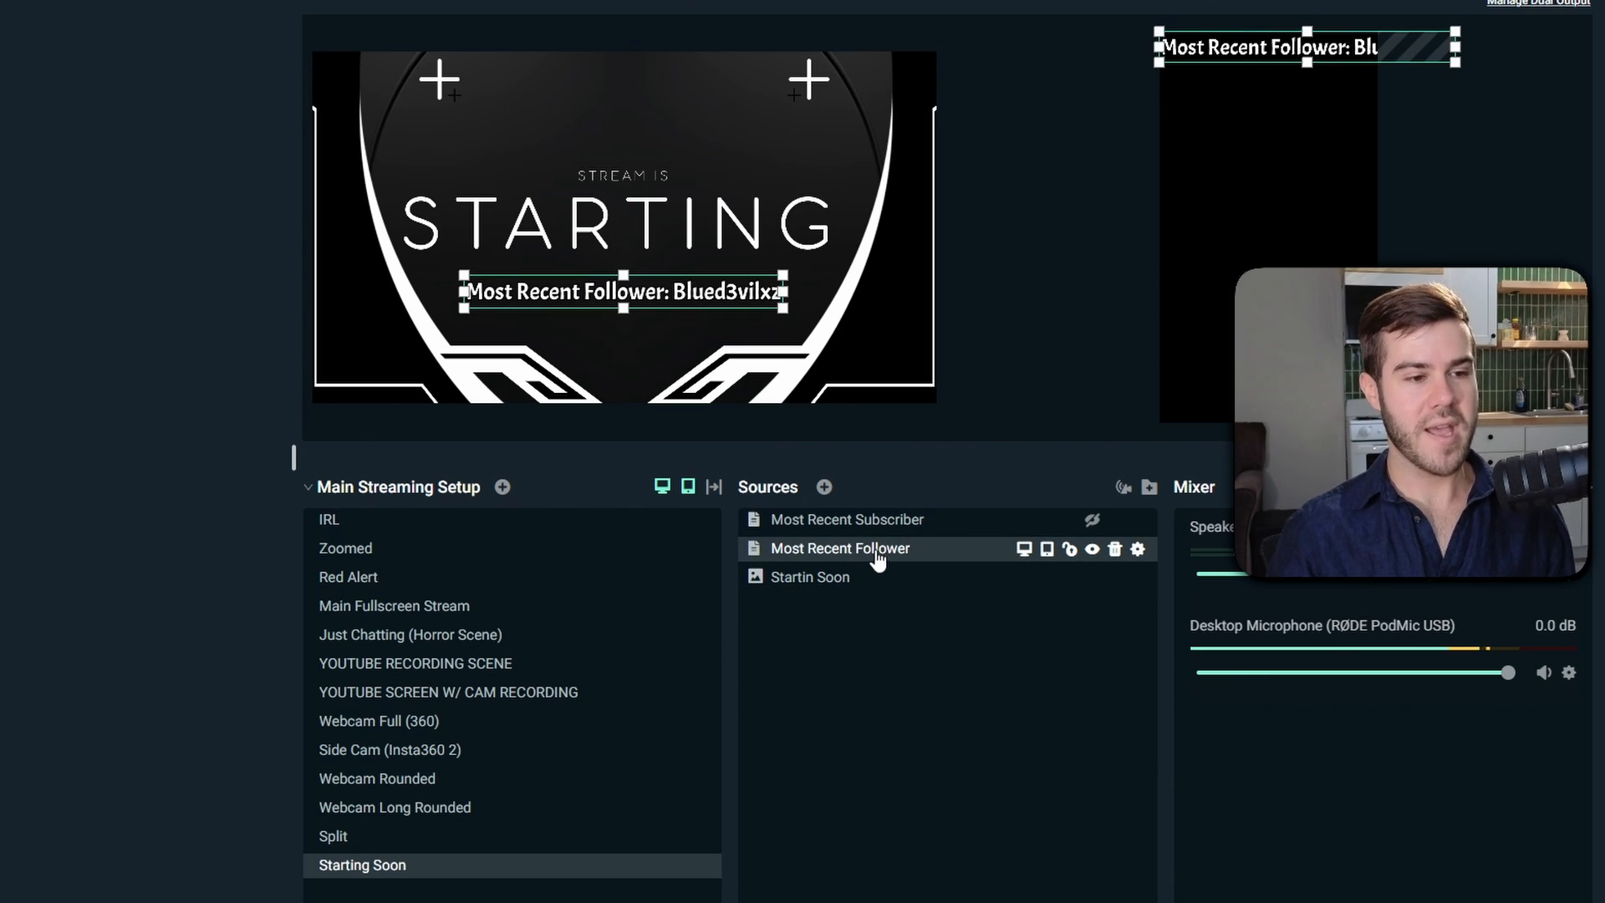
pyautogui.rightClick(852, 556)
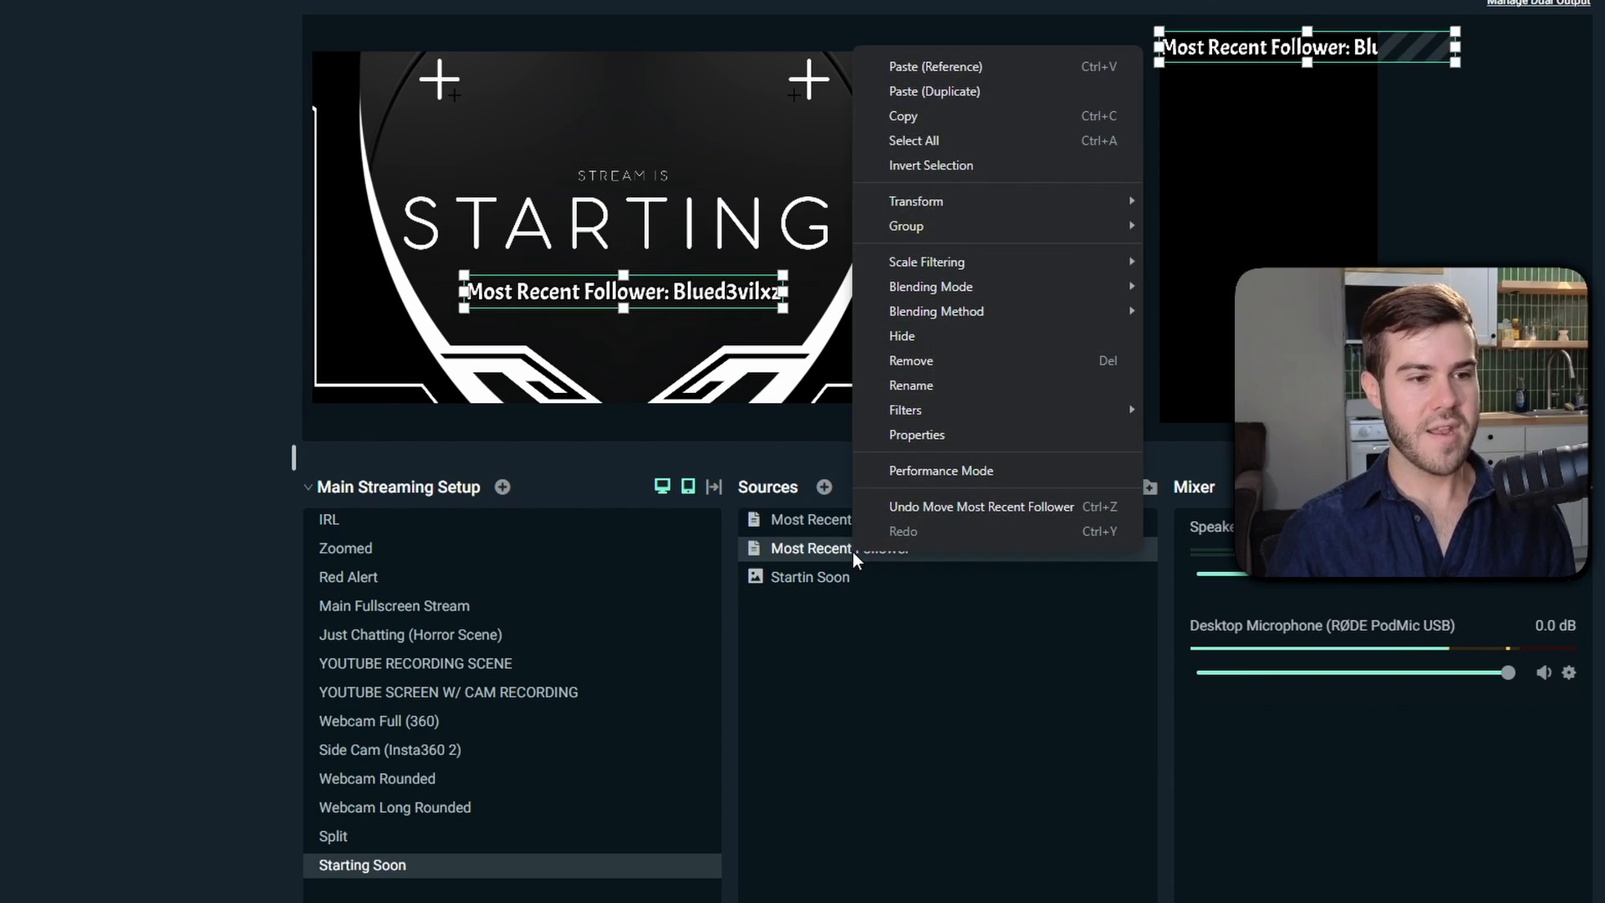
pyautogui.moveTo(933, 413)
pyautogui.click(1209, 426)
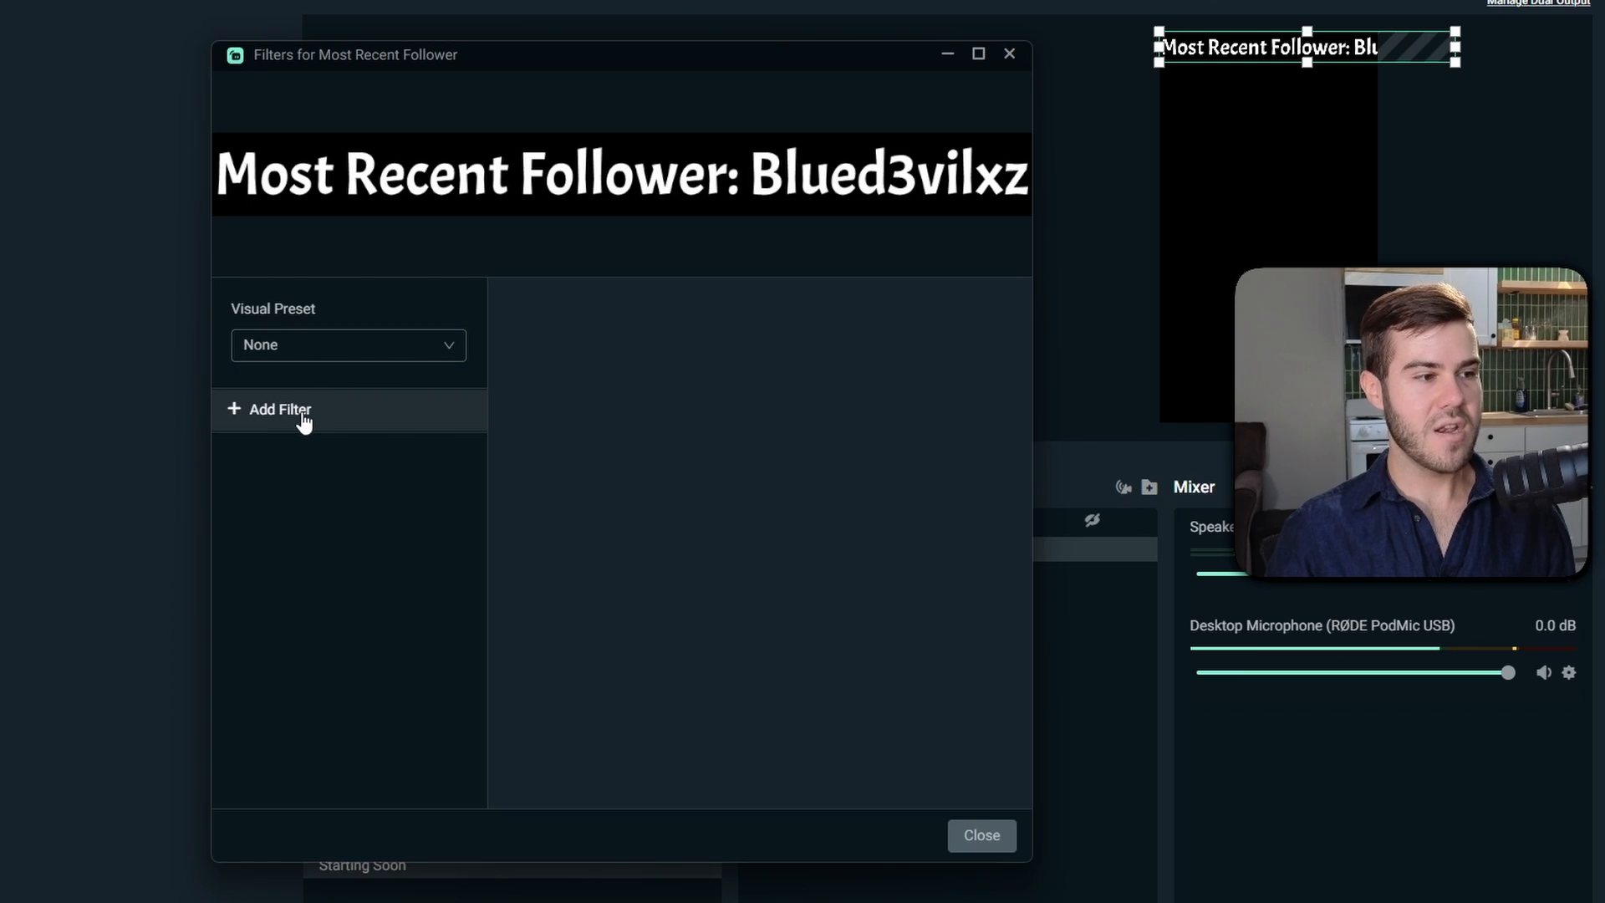
pyautogui.click(302, 413)
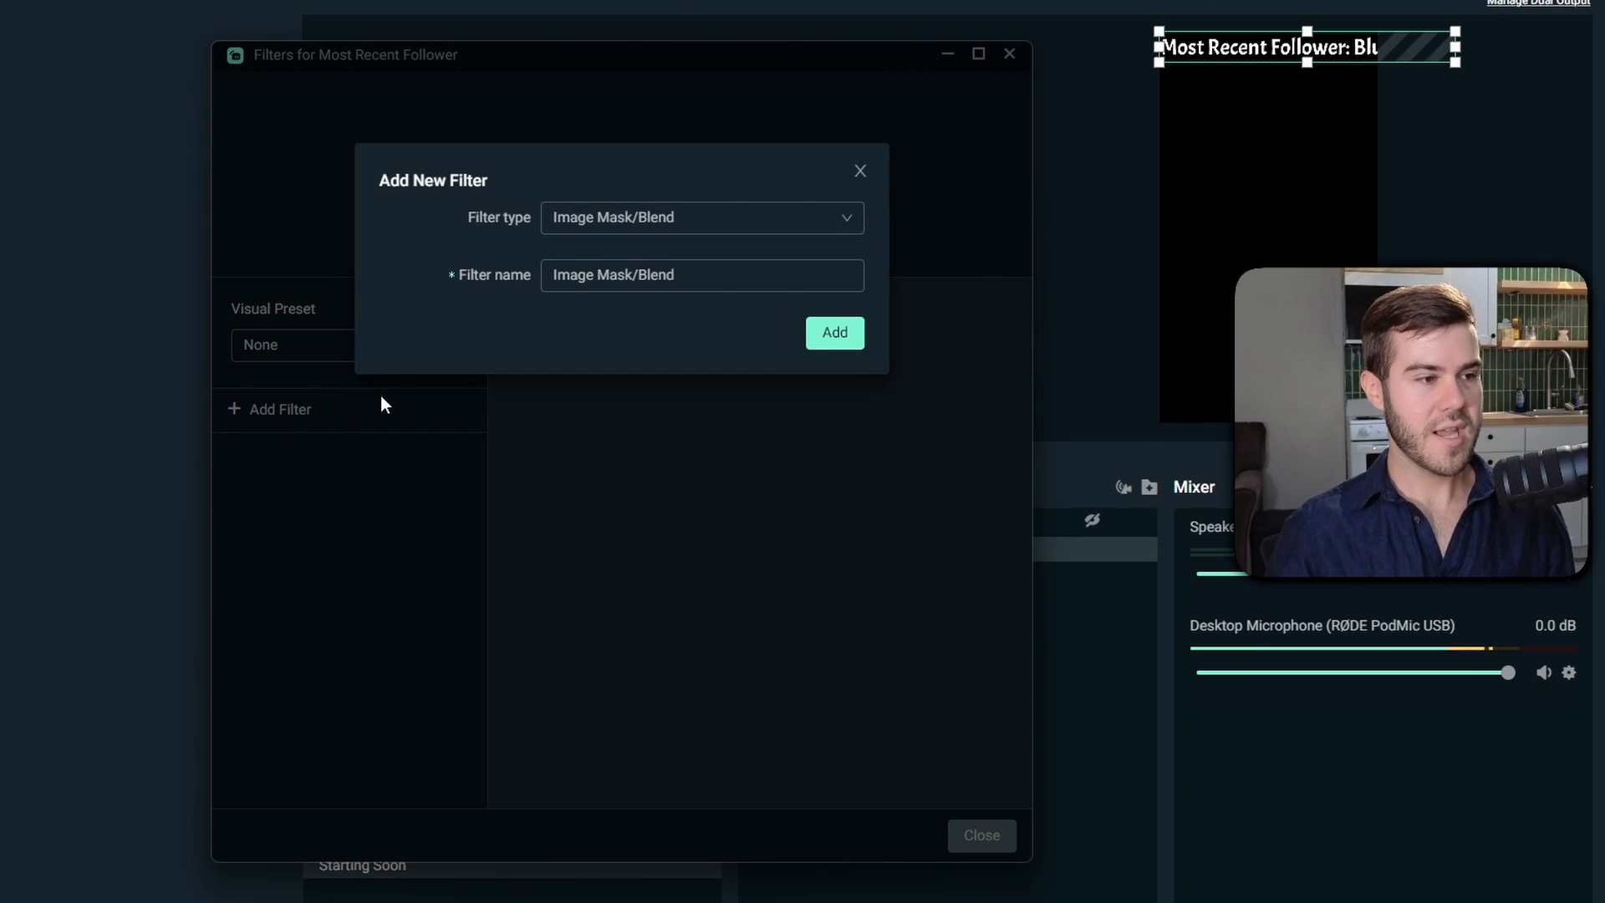
pyautogui.click(702, 219)
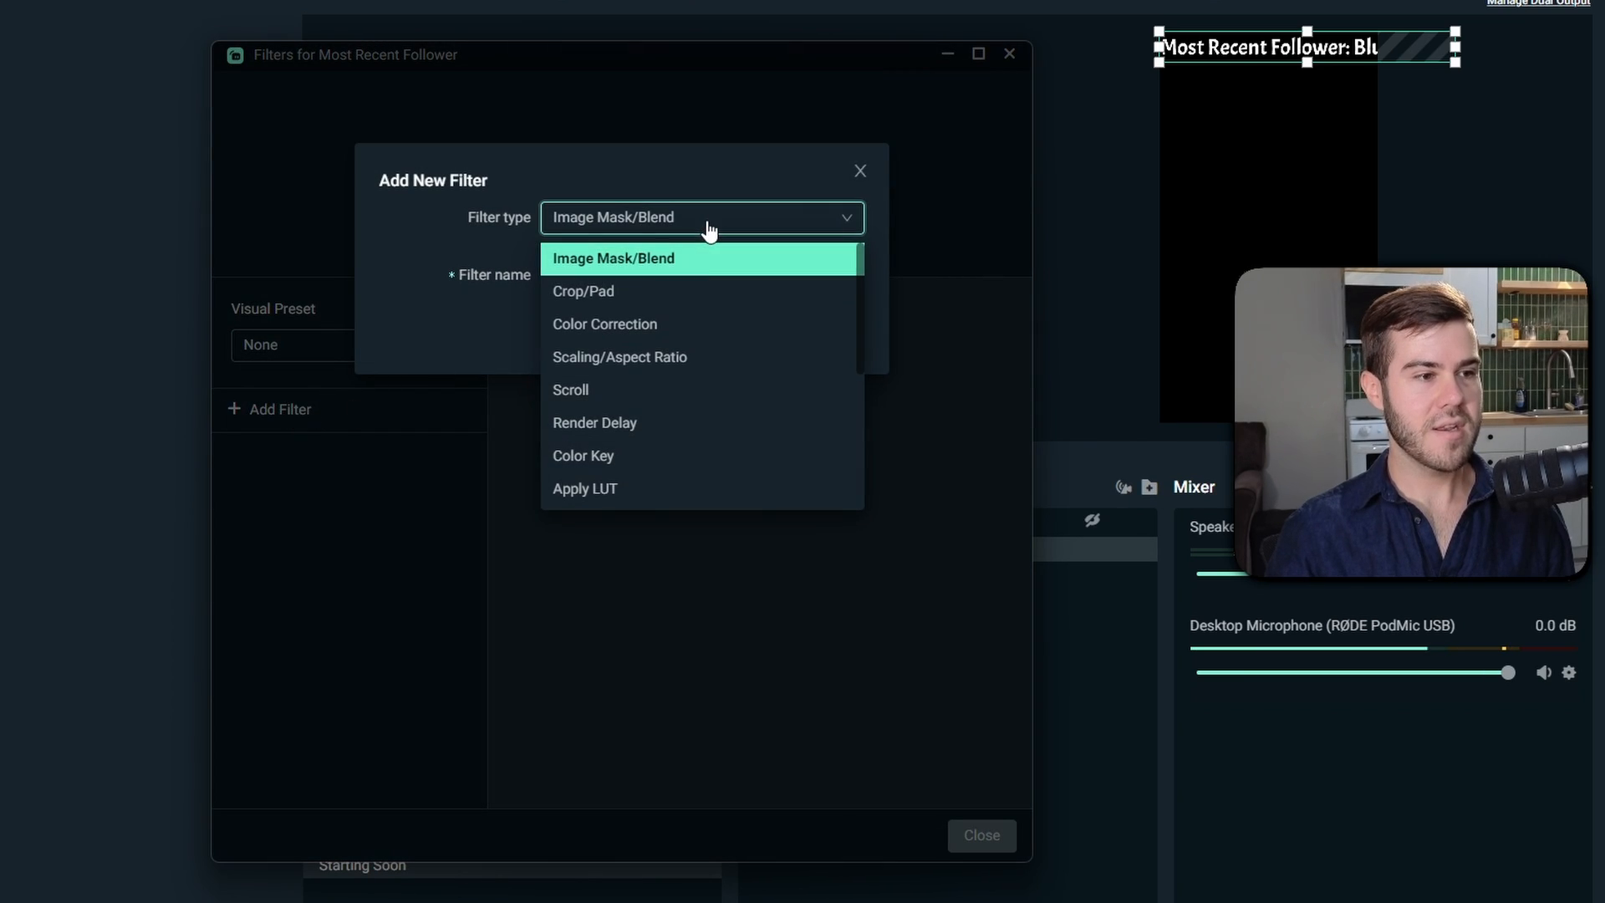
pyautogui.click(652, 393)
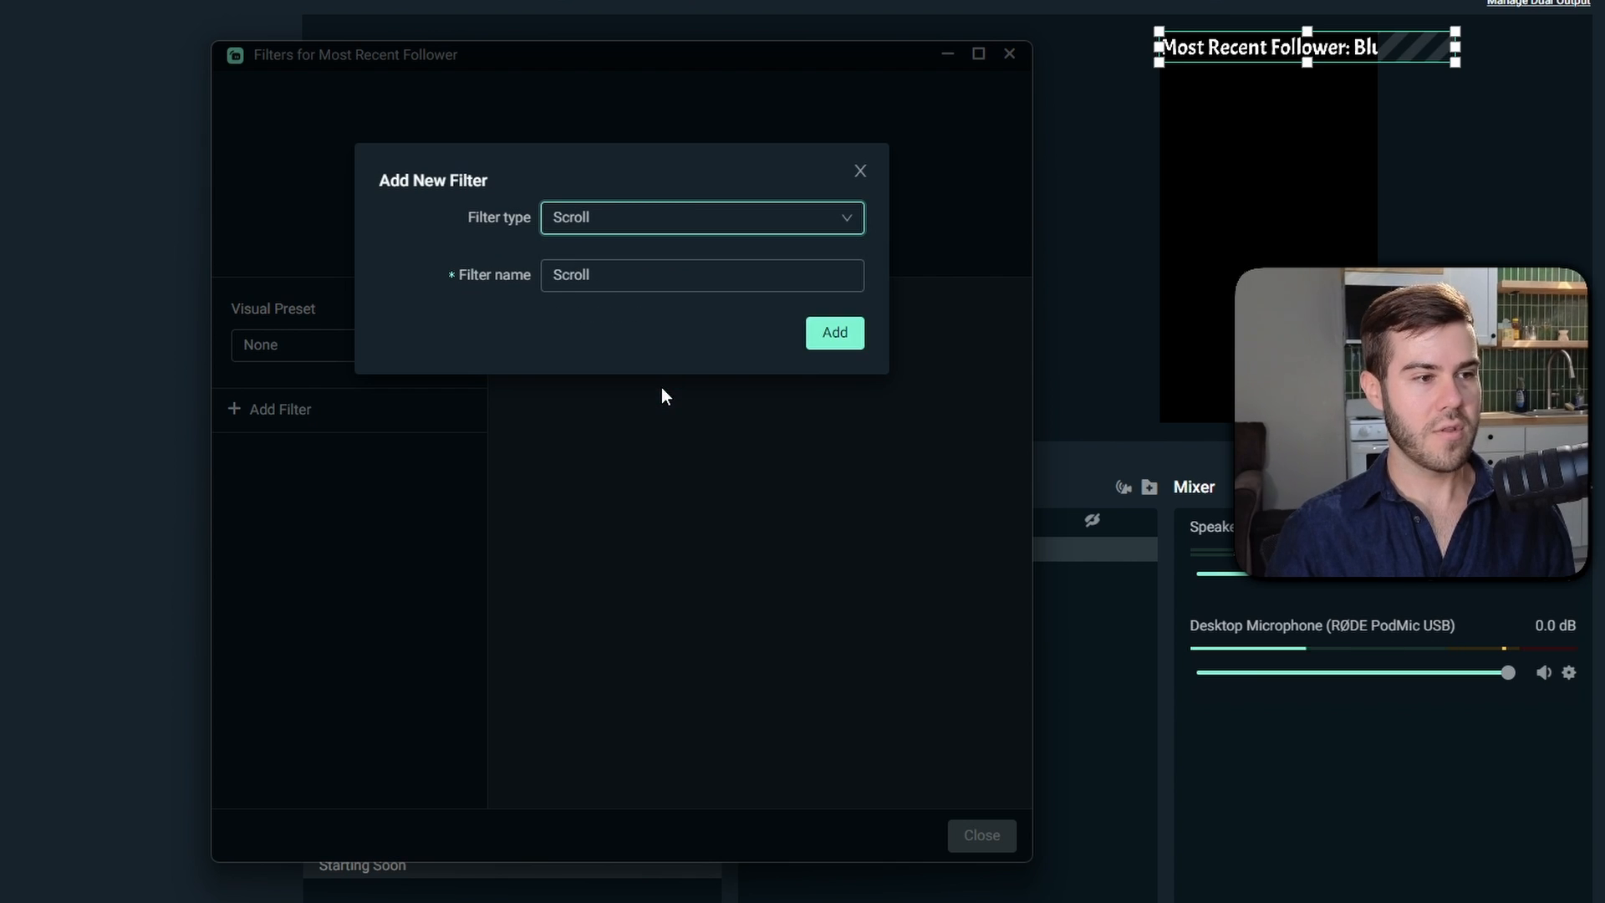
pyautogui.click(836, 334)
# Try a vertical scroll speed of about 97 on the label and reset it to 0.
pyautogui.moveTo(809, 376); pyautogui.dragTo(832, 382)
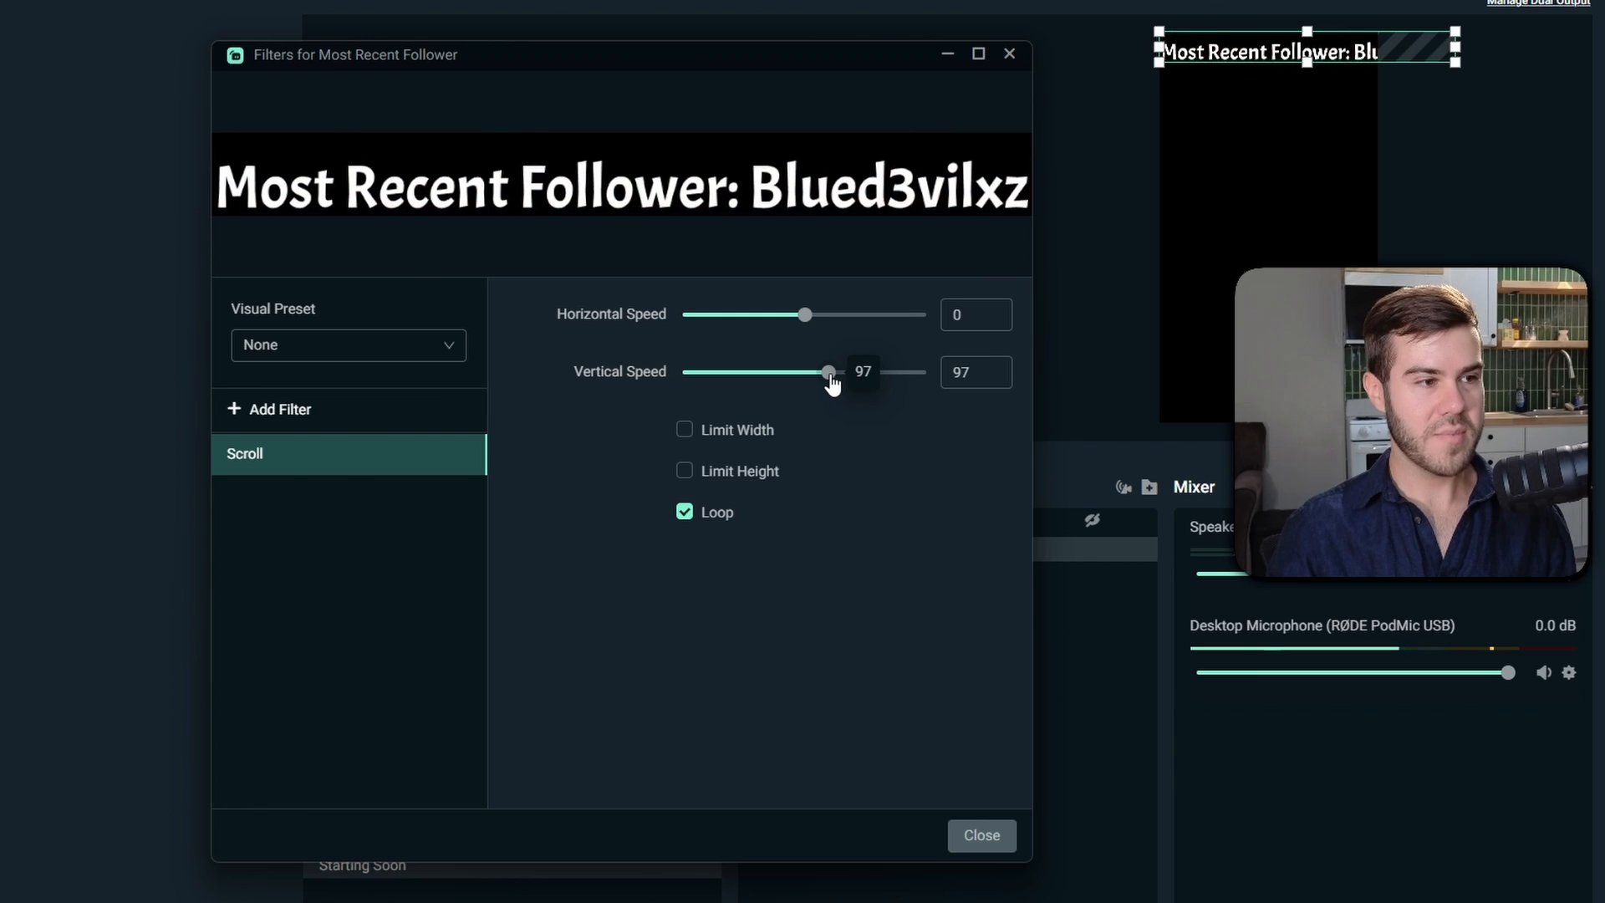
pyautogui.doubleClick(961, 372)
pyautogui.write('0')
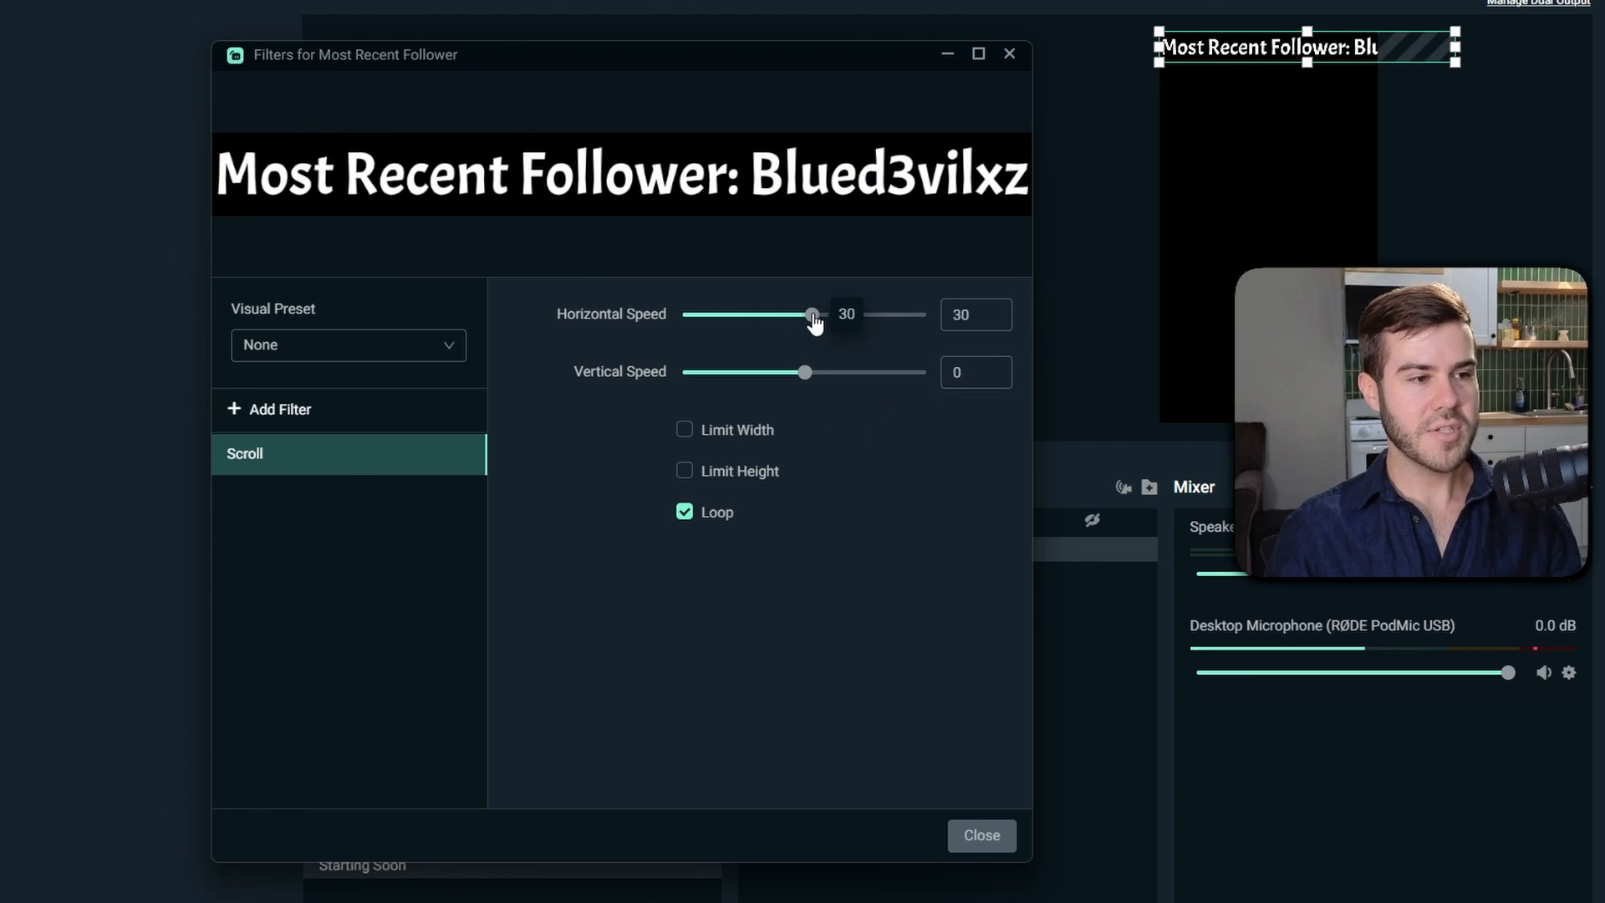
# Set the filter's horizontal speed to 38 and move the filters window clear of the scene preview.
pyautogui.moveTo(820, 322); pyautogui.dragTo(817, 326)
pyautogui.moveTo(764, 55); pyautogui.dragTo(822, 469)
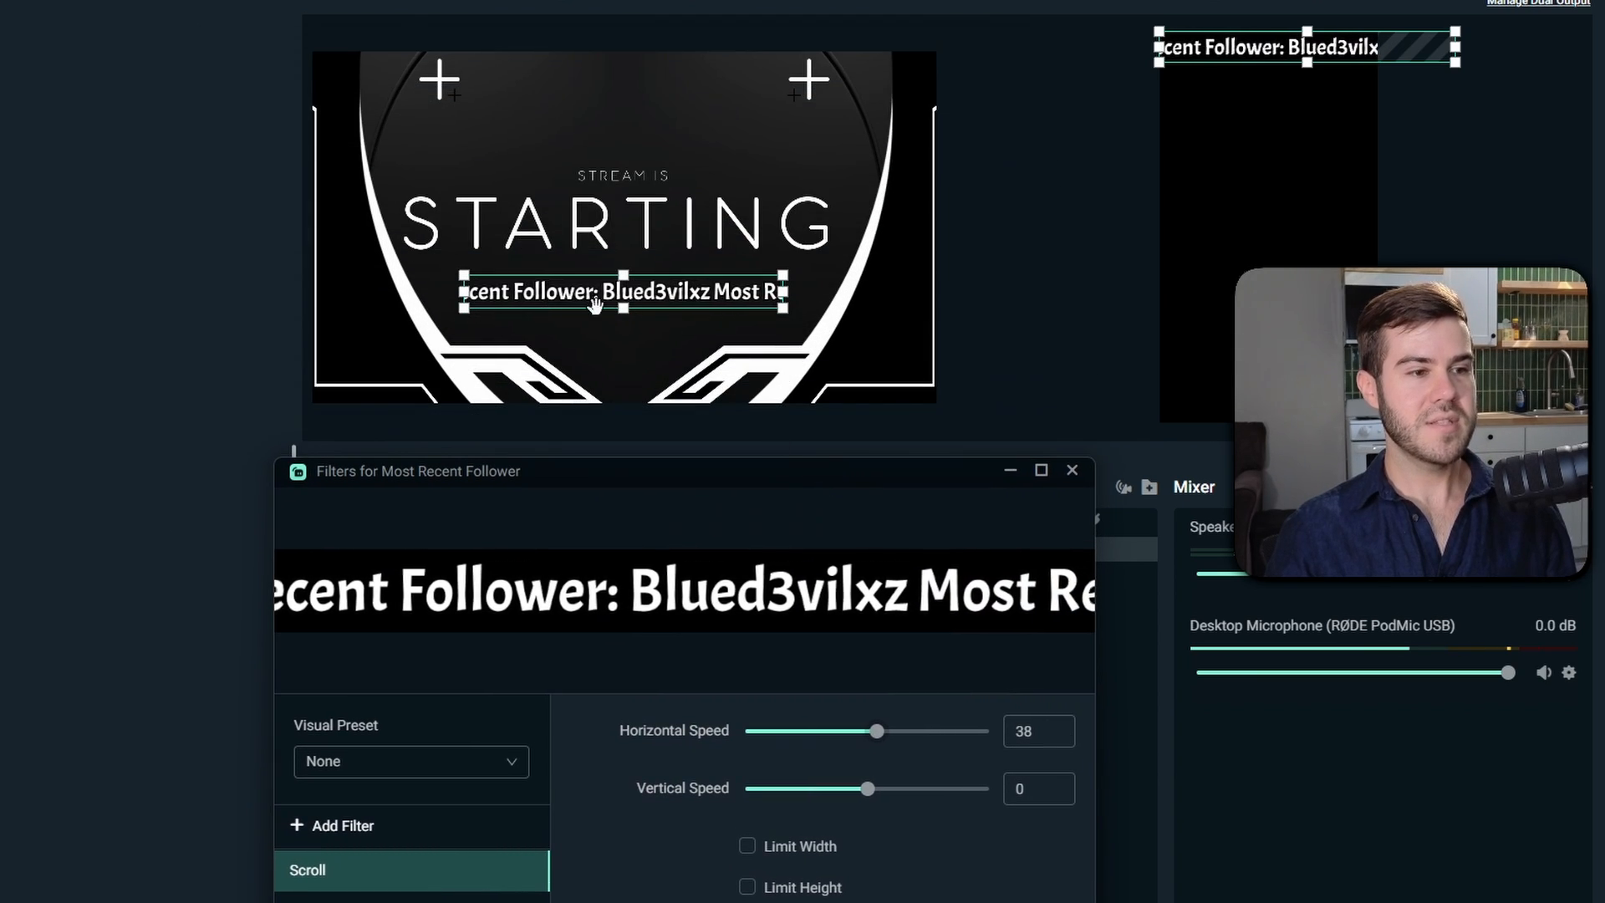
# Reposition the filters window to reach its lower end and close it, keeping the Scroll filter on the Most Recent Follower source.
pyautogui.moveTo(799, 475); pyautogui.dragTo(791, 395)
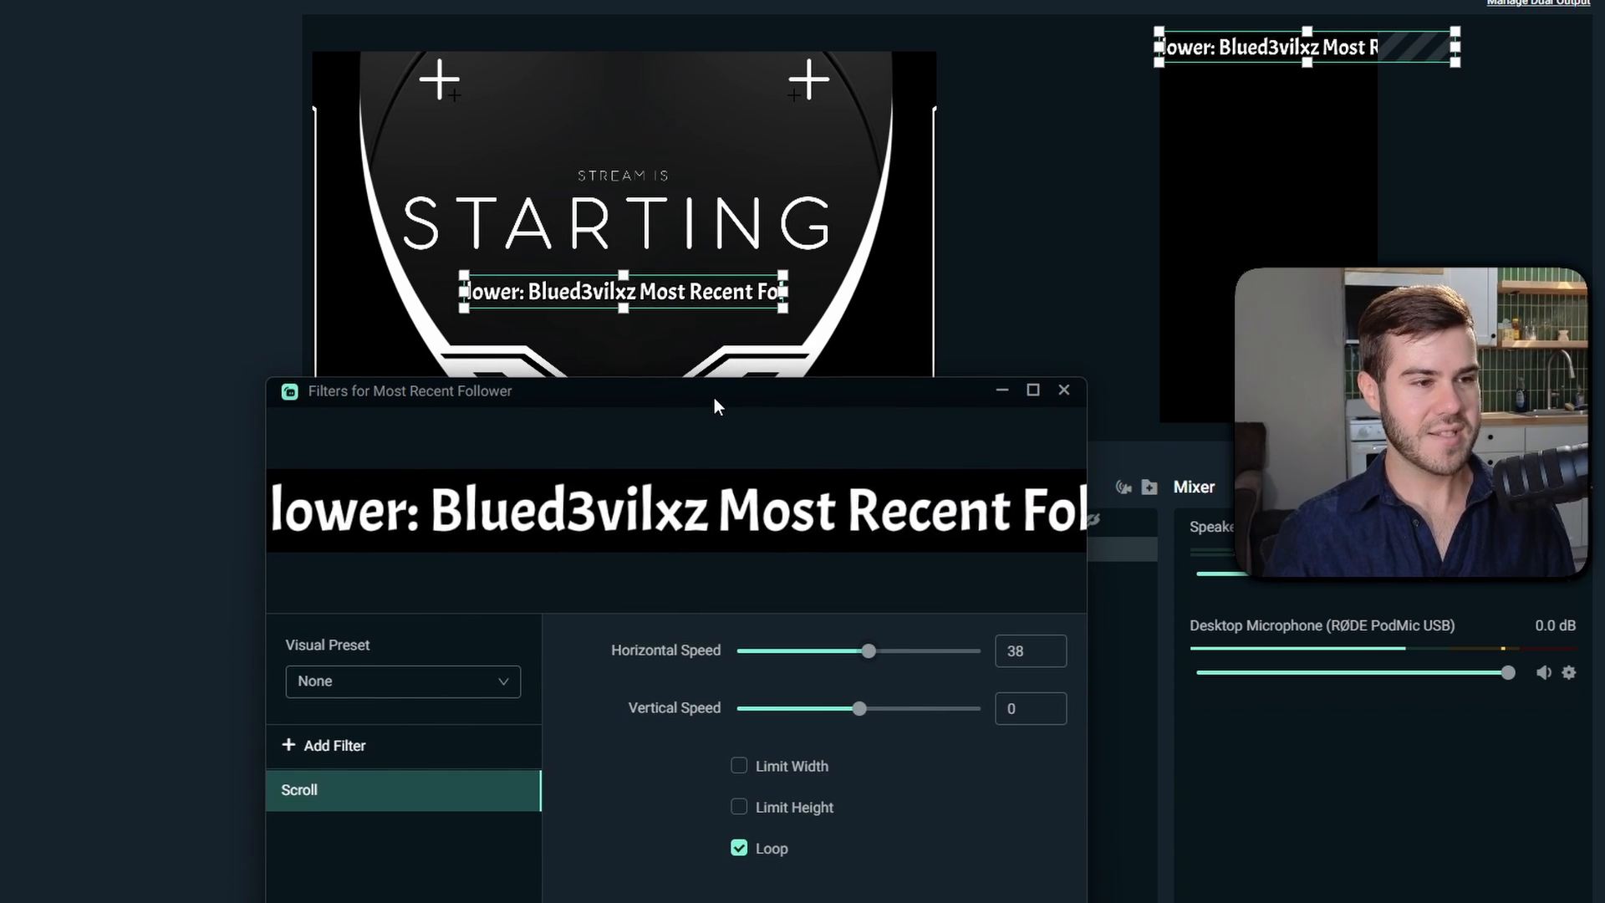
pyautogui.moveTo(714, 398); pyautogui.dragTo(699, 107)
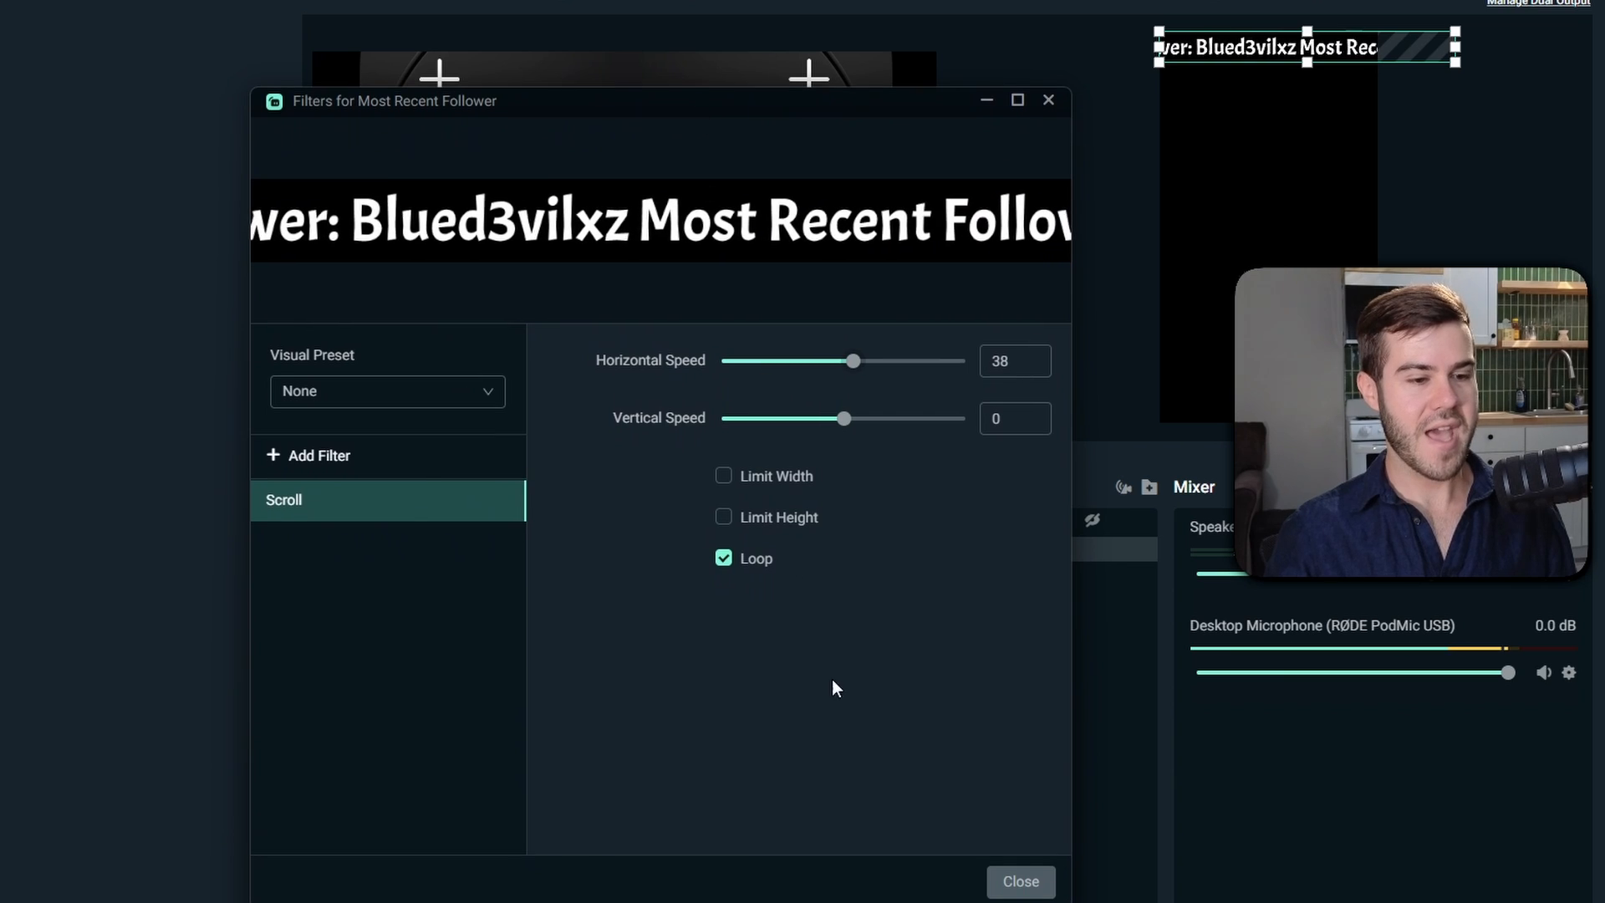
pyautogui.click(1021, 881)
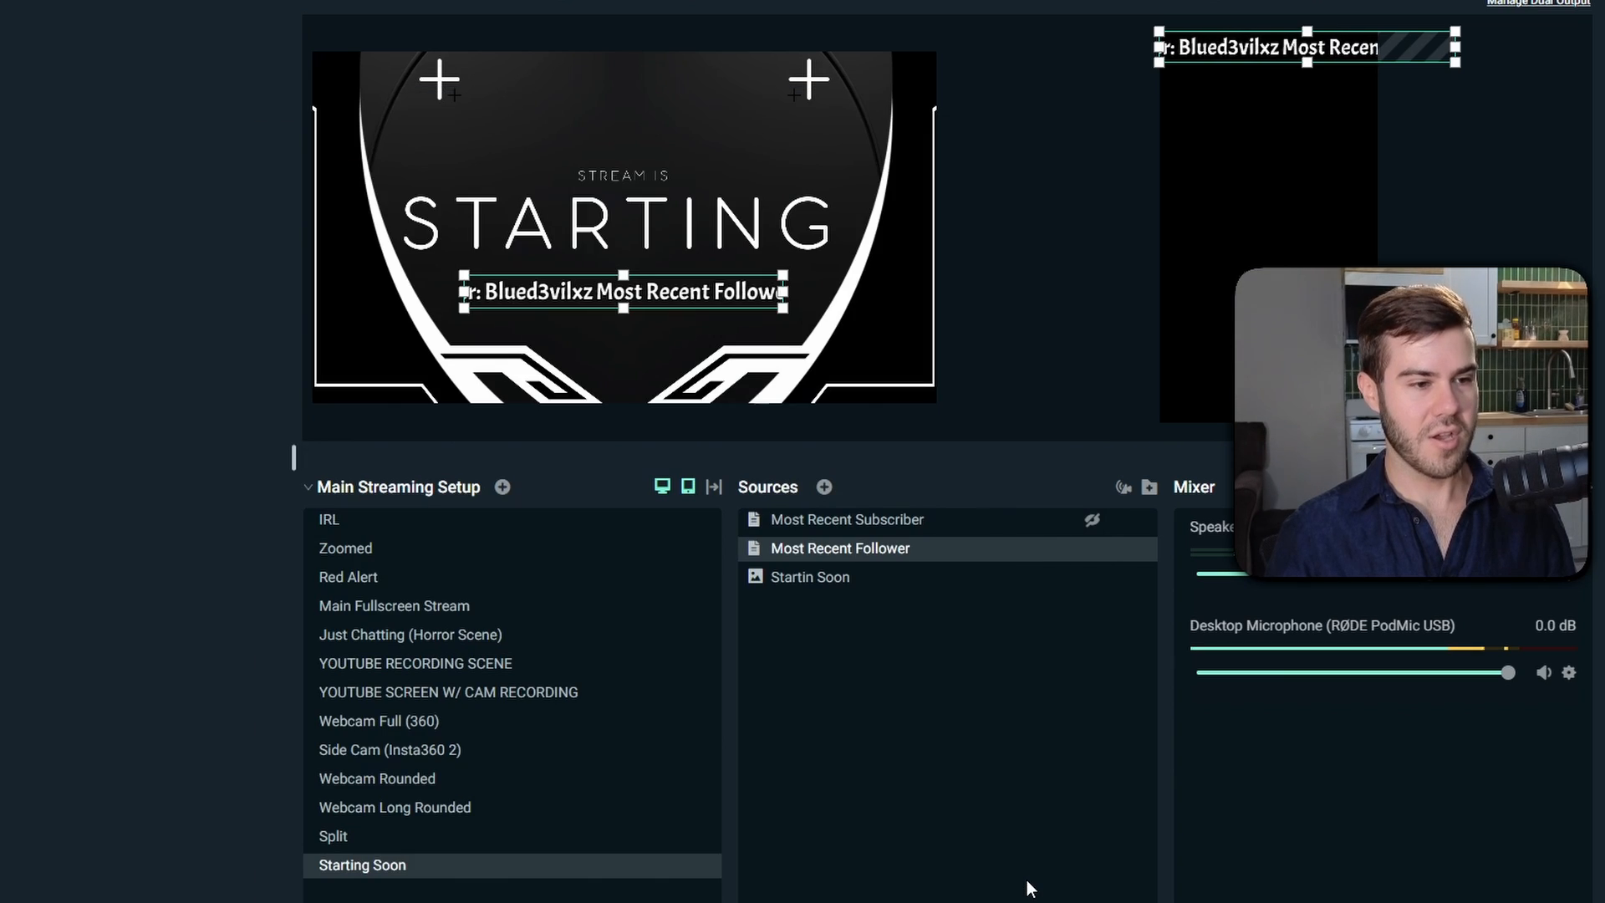
# Add several trailing spaces after {name} in the Most Recent Follower label template and save the label settings.
pyautogui.doubleClick(844, 556)
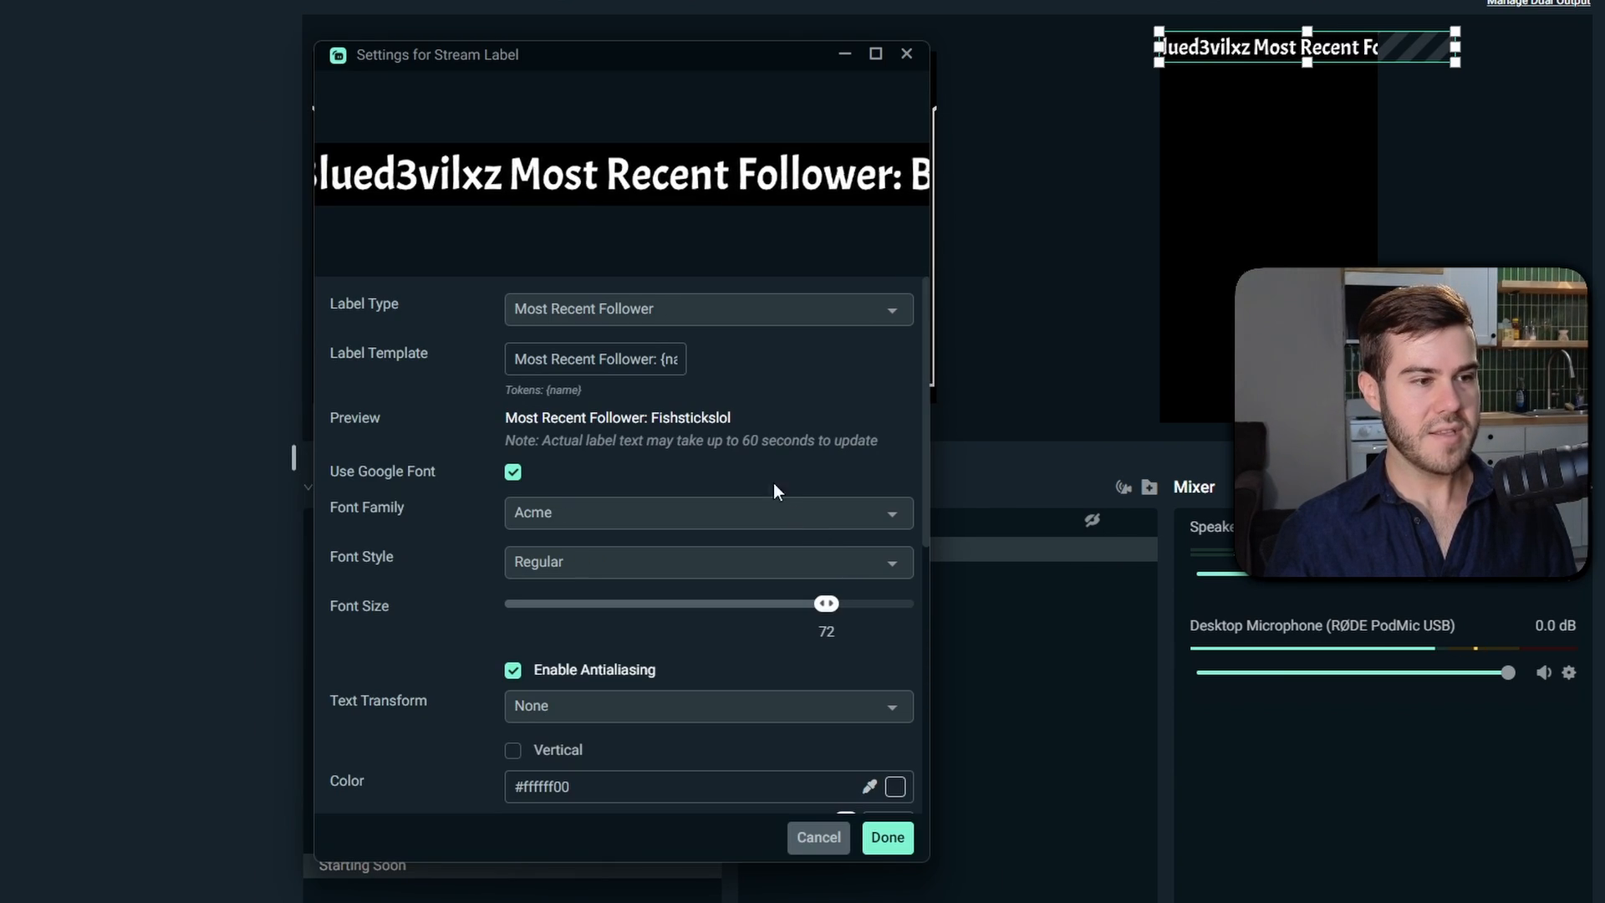
pyautogui.click(643, 359)
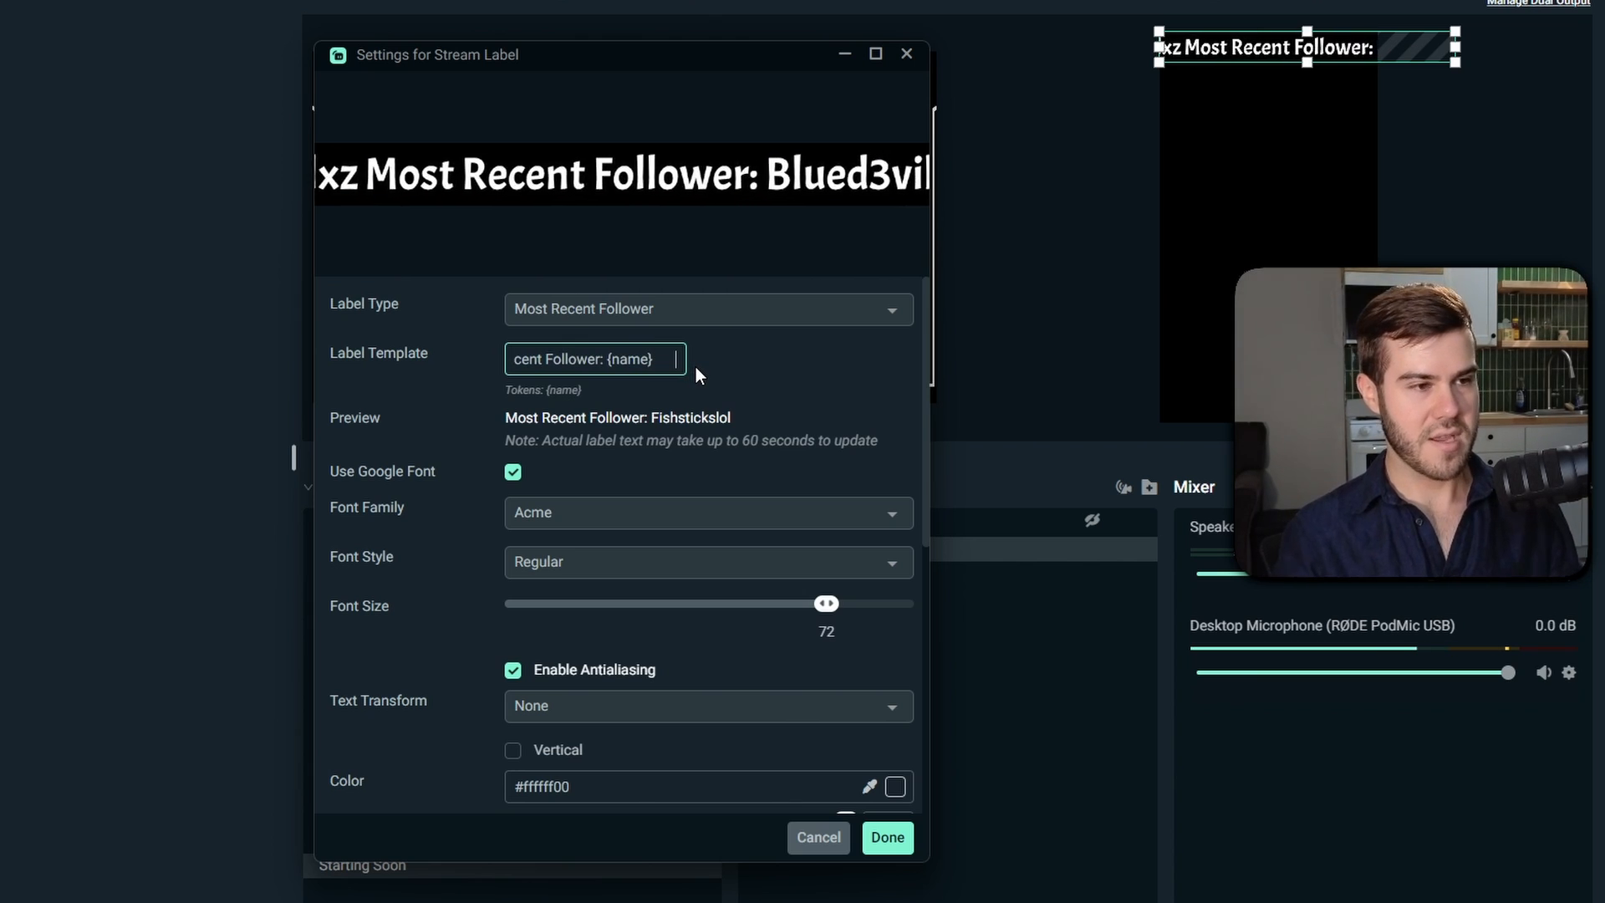
pyautogui.click(893, 835)
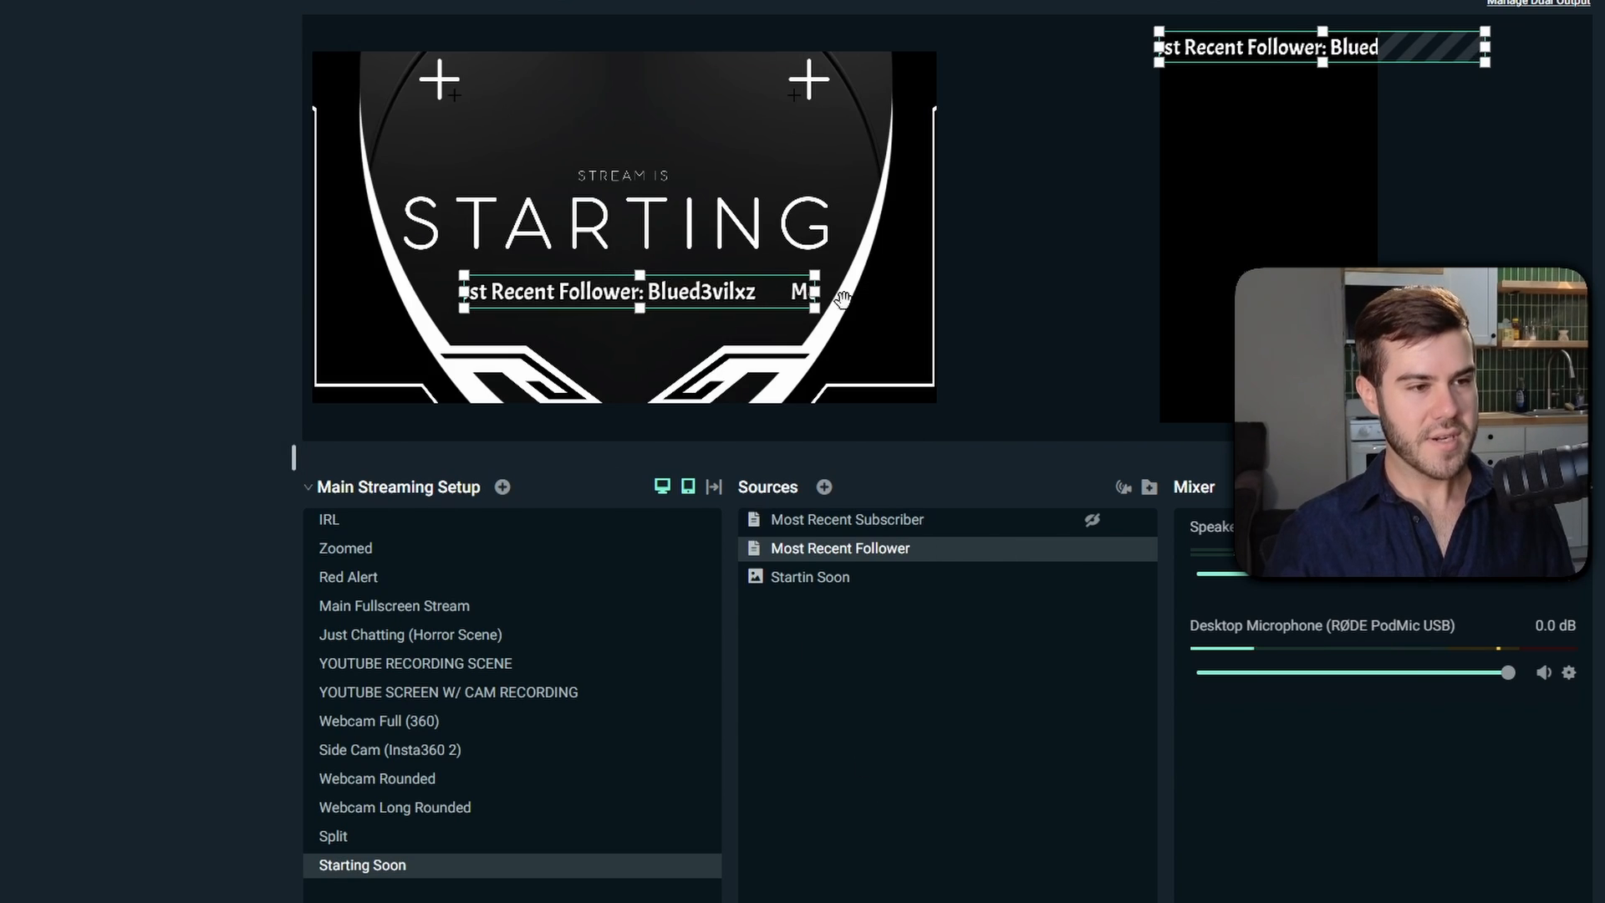